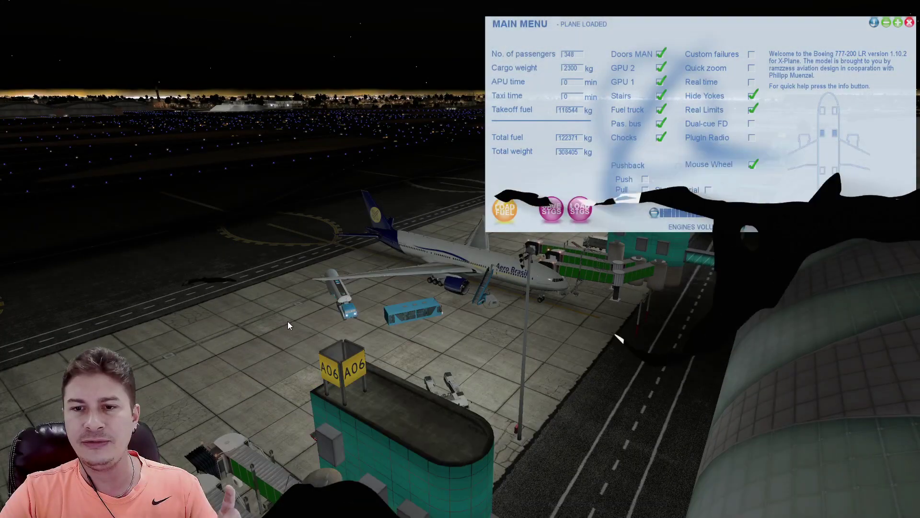
Go from the external view of the Boeing 777 into the cockpit and look over its overhead panel.
{"action": "key", "text": "shift+9"}
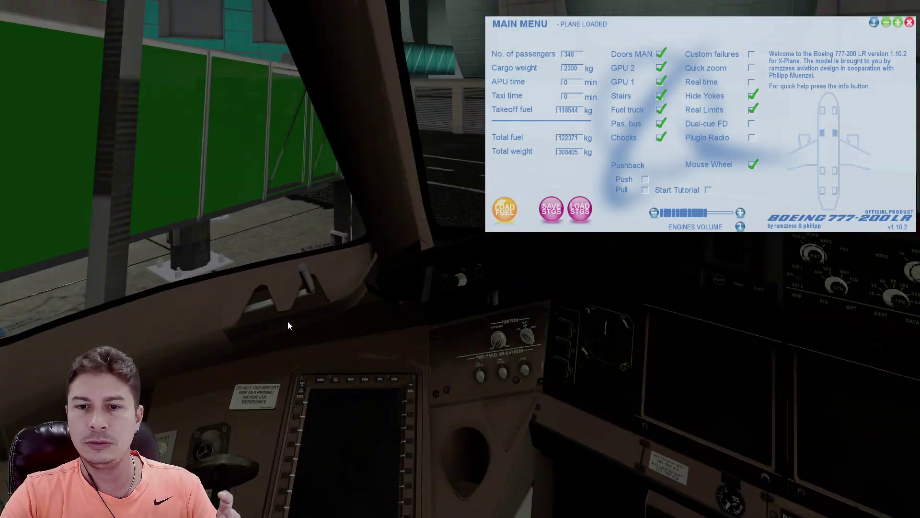
{"action": "key", "text": "Up"}
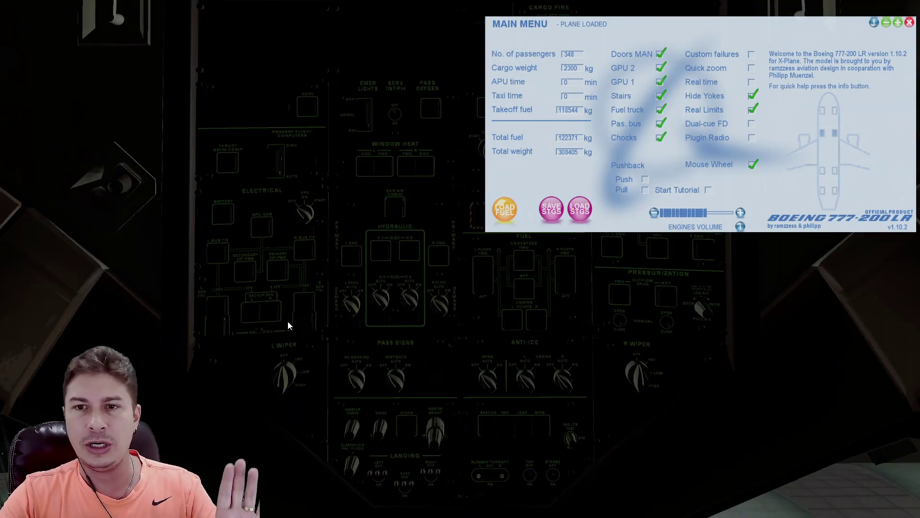
{"action": "key", "text": "Down"}
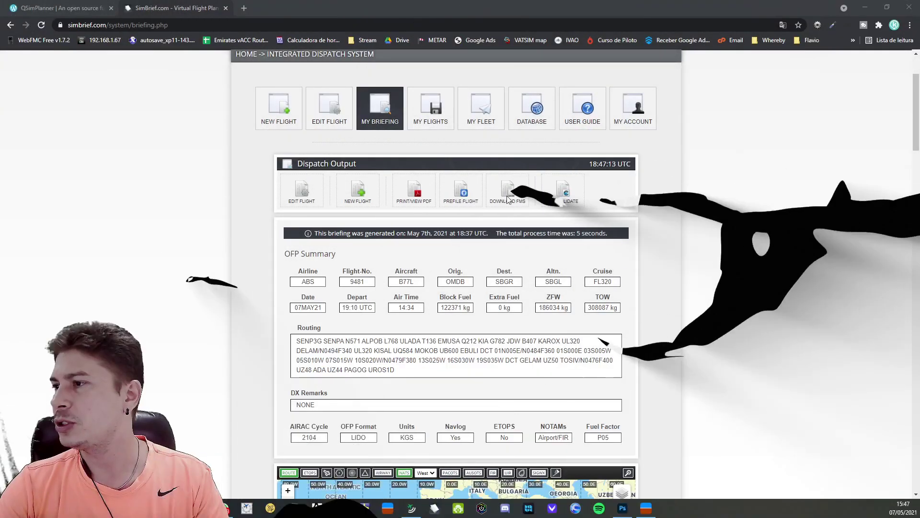
Switch to SimBrief and open the options of the saved B77L airframe PR-AJC from the fleet.
{"action": "left_click", "coordinate": [481, 109]}
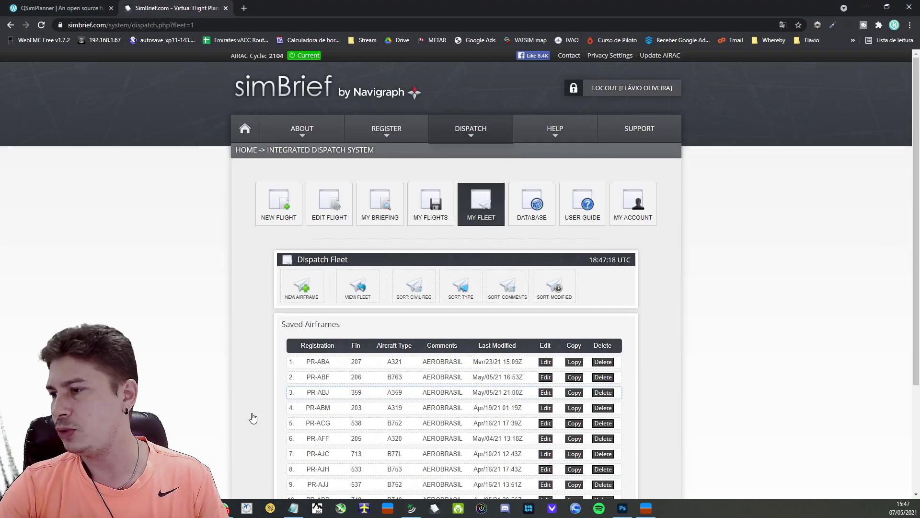
{"action": "scroll", "coordinate": [161, 354], "scroll_direction": "down", "scroll_amount": 3}
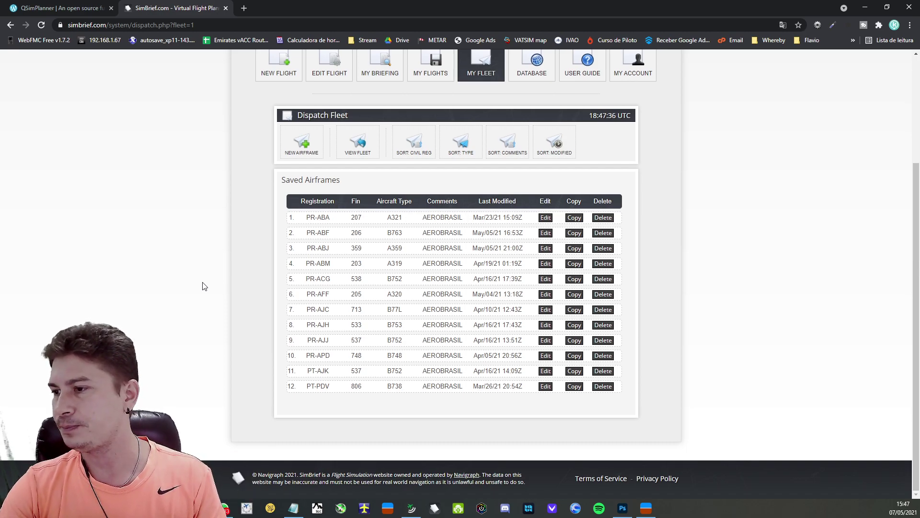
{"action": "left_click", "coordinate": [547, 310]}
{"action": "scroll", "coordinate": [199, 282], "scroll_direction": "down", "scroll_amount": 5}
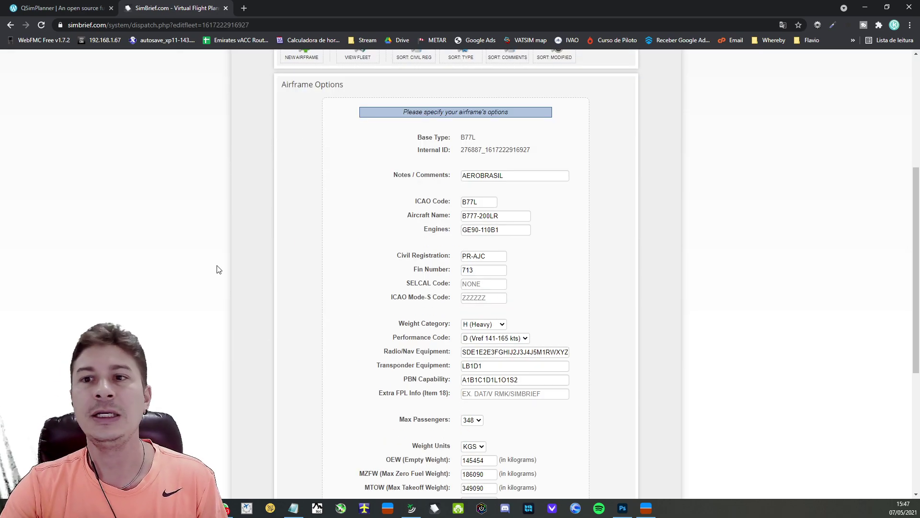
Review the PR-AJC airframe options, from the notes and comments down to the weights, fuel capacity and fuel factor.
{"action": "scroll", "coordinate": [218, 269], "scroll_direction": "down", "scroll_amount": 1}
{"action": "left_click", "coordinate": [513, 130]}
{"action": "double_click", "coordinate": [503, 130]}
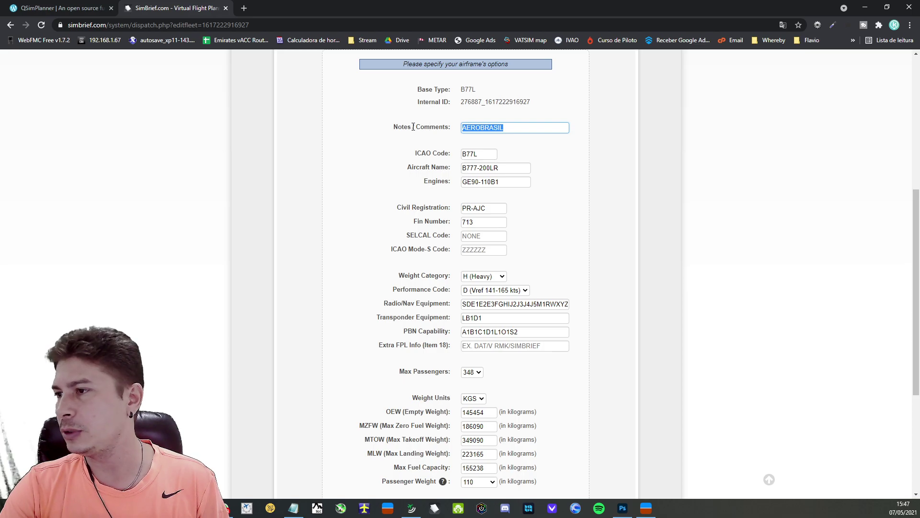
{"action": "left_click", "coordinate": [517, 129]}
{"action": "left_click_drag", "start_coordinate": [517, 129], "coordinate": [404, 124]}
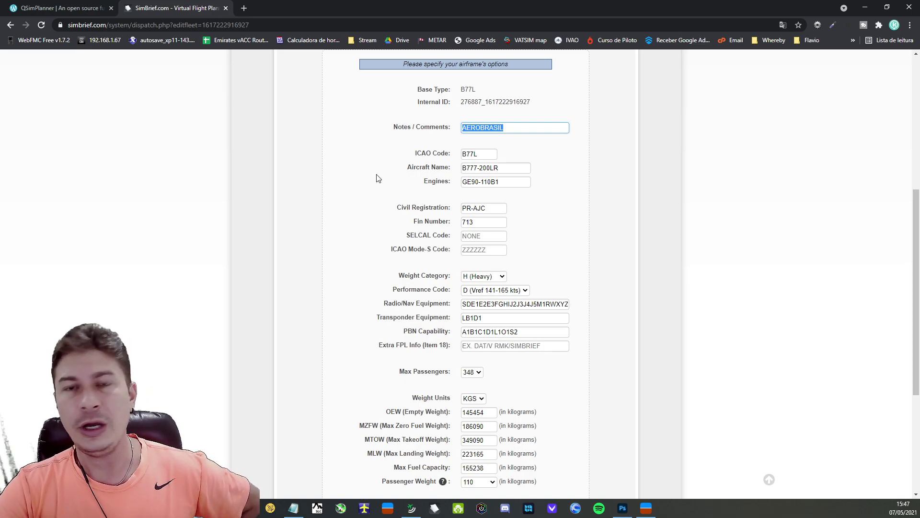
{"action": "scroll", "coordinate": [358, 273], "scroll_direction": "down", "scroll_amount": 4}
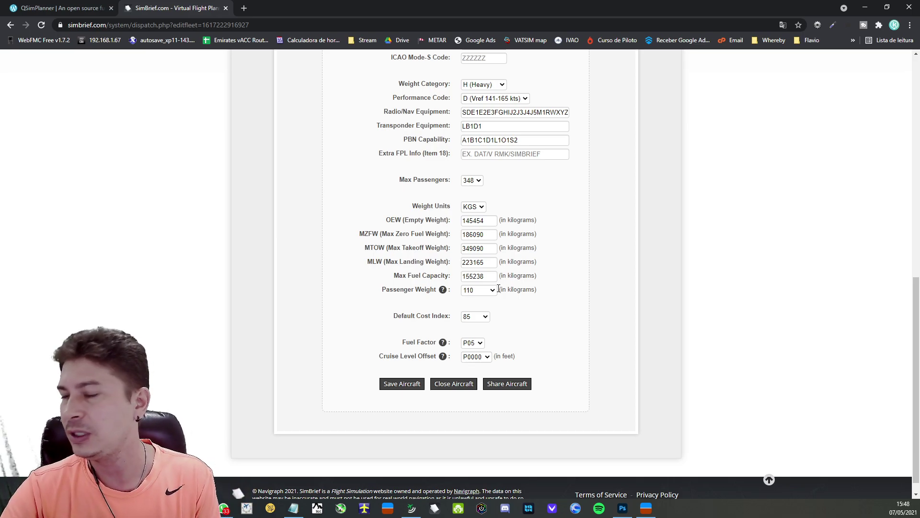
{"action": "scroll", "coordinate": [339, 298], "scroll_direction": "up", "scroll_amount": 8}
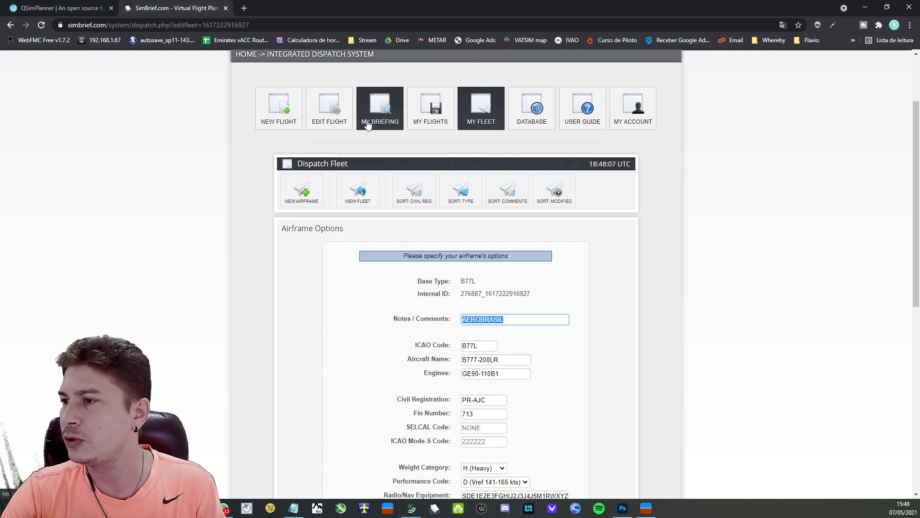
Return to the current flight briefing and open that flight's dispatch options for editing.
{"action": "left_click", "coordinate": [381, 109]}
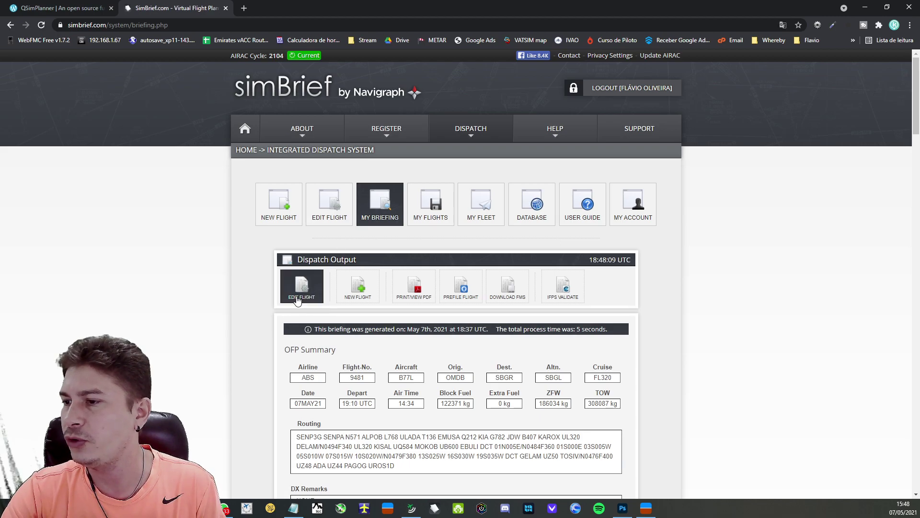
{"action": "left_click", "coordinate": [288, 282]}
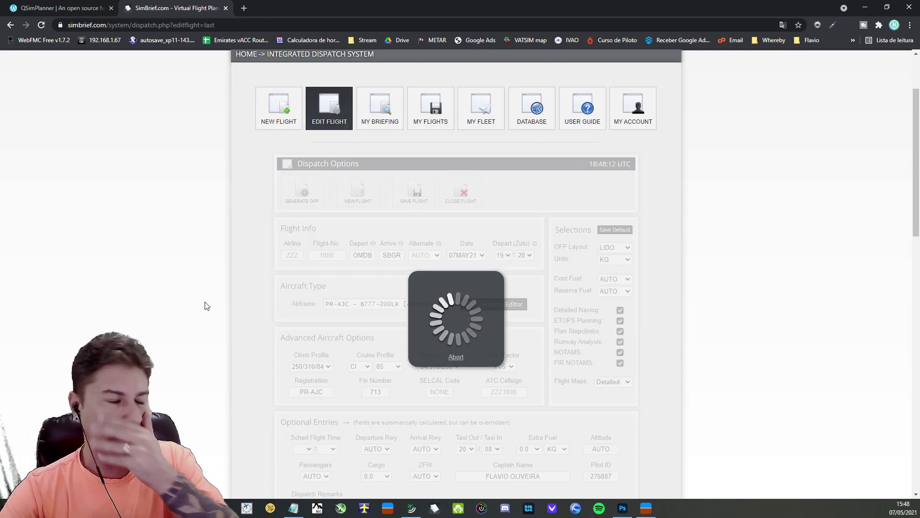
{"action": "scroll", "coordinate": [215, 284], "scroll_direction": "down", "scroll_amount": 1}
{"action": "scroll", "coordinate": [215, 282], "scroll_direction": "down", "scroll_amount": 1}
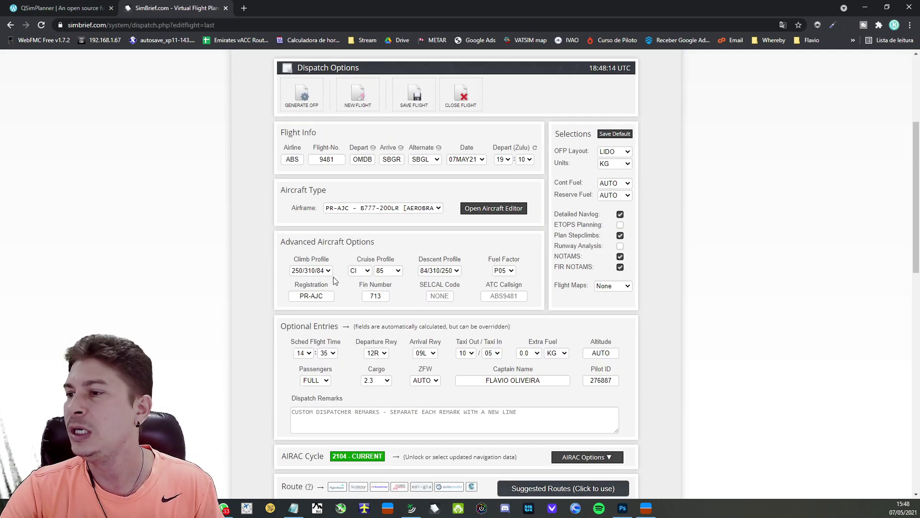
Browse the airframes available for the flight, including the saved AEROBRASIL ones, and leave the selection as it is.
{"action": "left_click", "coordinate": [366, 207]}
{"action": "scroll", "coordinate": [353, 319], "scroll_direction": "down", "scroll_amount": 5}
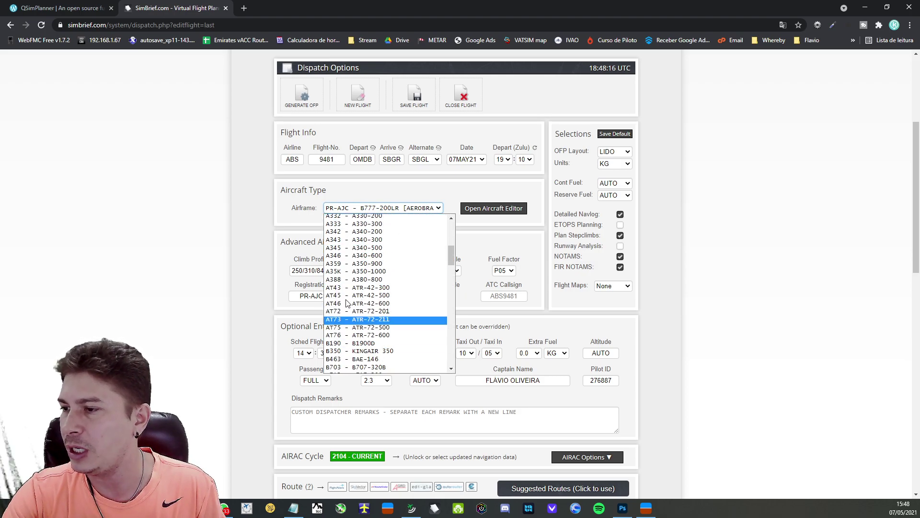
{"action": "scroll", "coordinate": [346, 295], "scroll_direction": "up", "scroll_amount": 5}
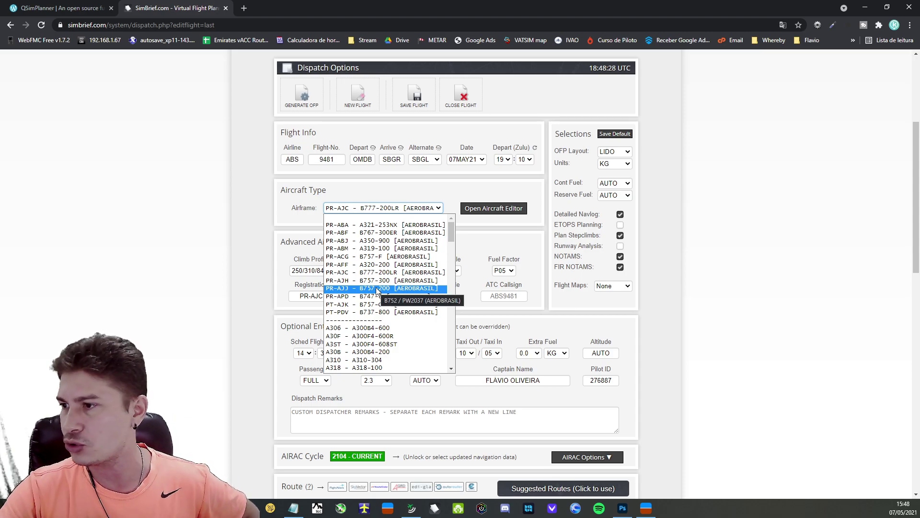
{"action": "left_click", "coordinate": [225, 193]}
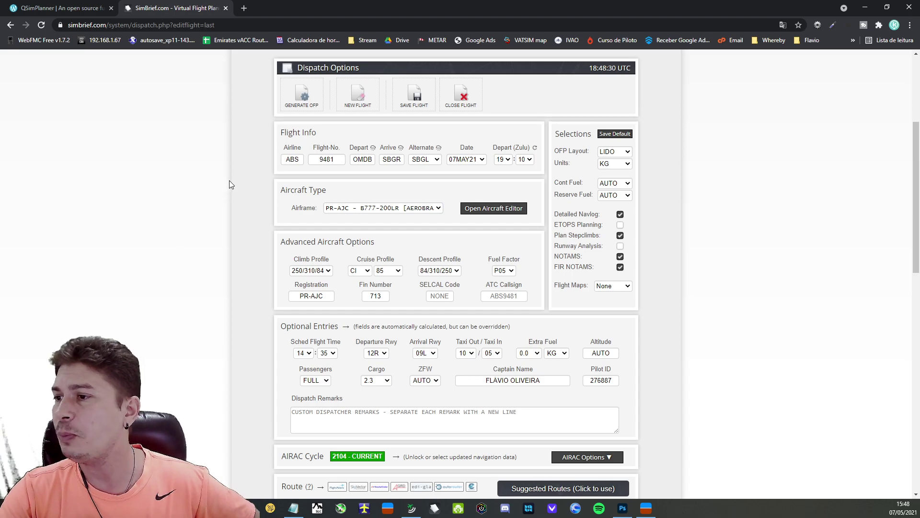
Close the flight's dispatch options and switch to QSimPlanner.
{"action": "left_click", "coordinate": [461, 96]}
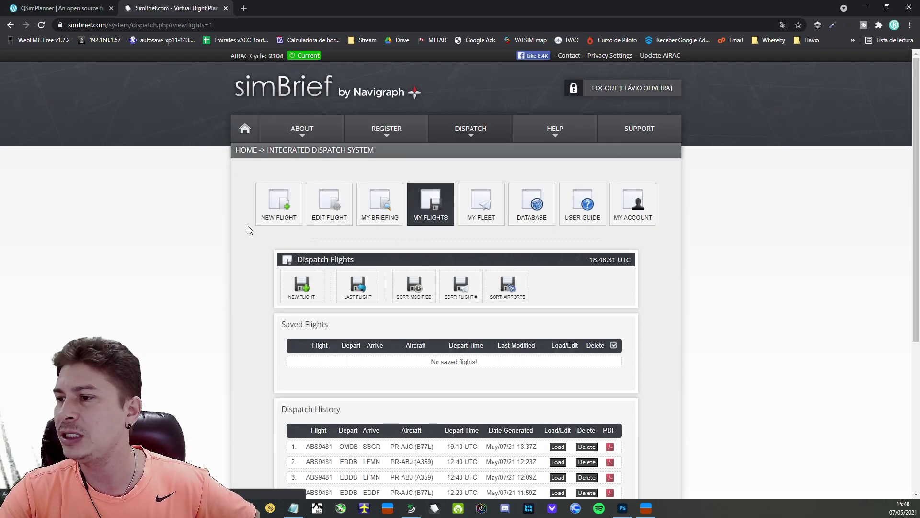
{"action": "scroll", "coordinate": [202, 302], "scroll_direction": "down", "scroll_amount": 1}
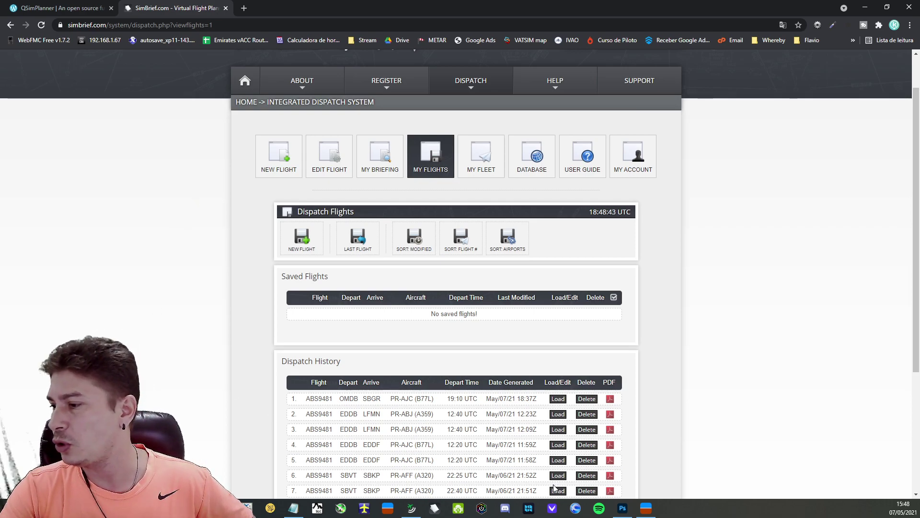
{"action": "left_click", "coordinate": [646, 508]}
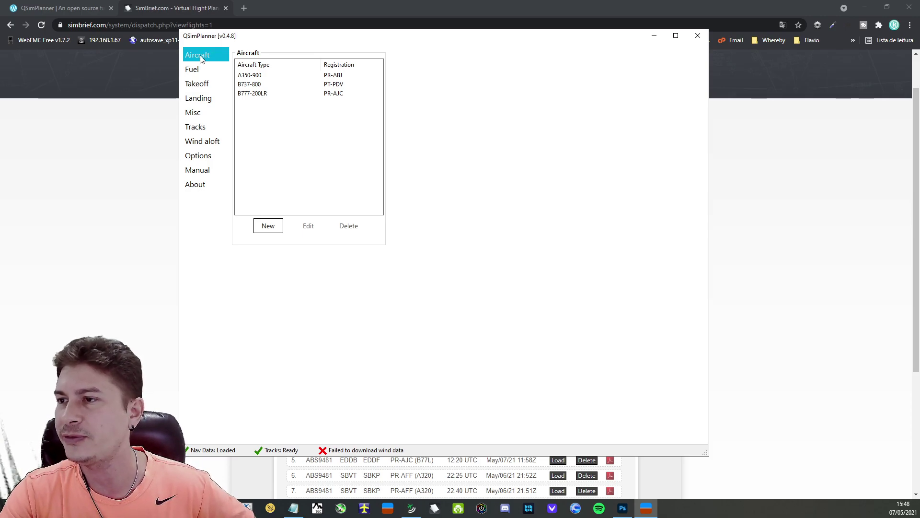
{"action": "left_click", "coordinate": [267, 227]}
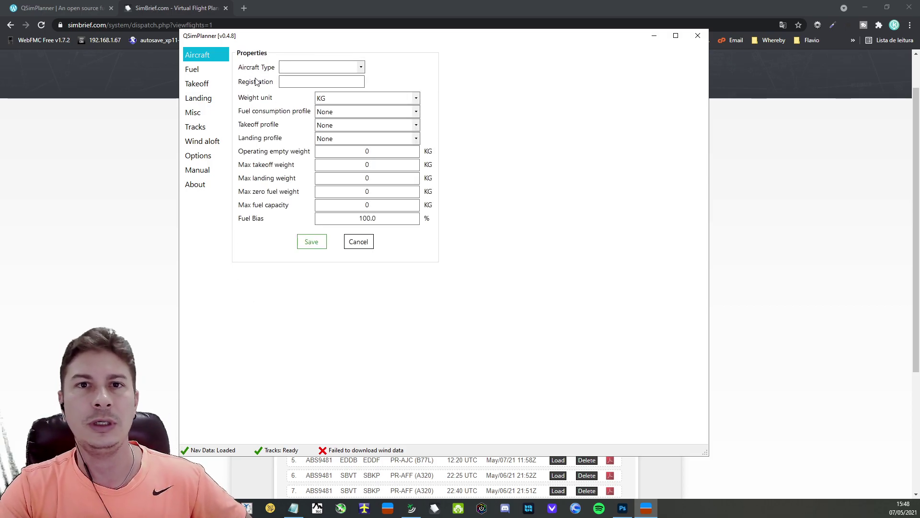
{"action": "left_click", "coordinate": [305, 69]}
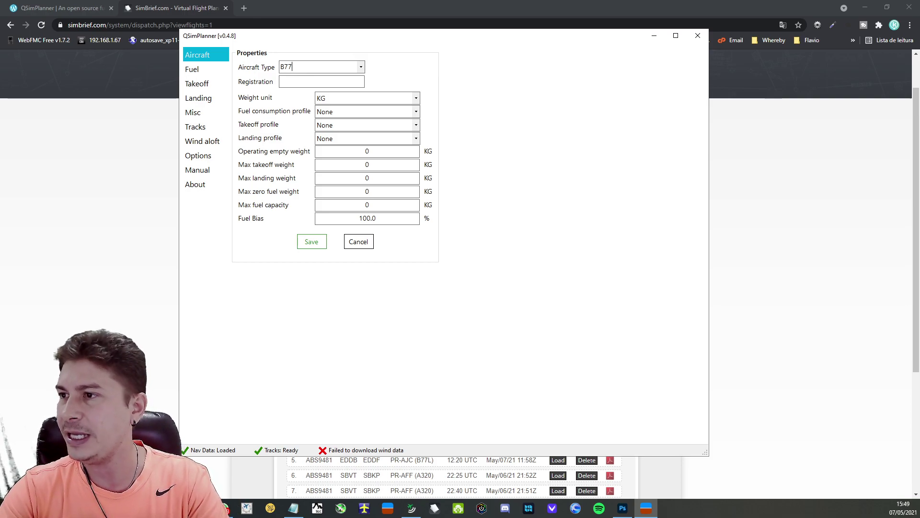
{"action": "type", "text": "B777-200"}
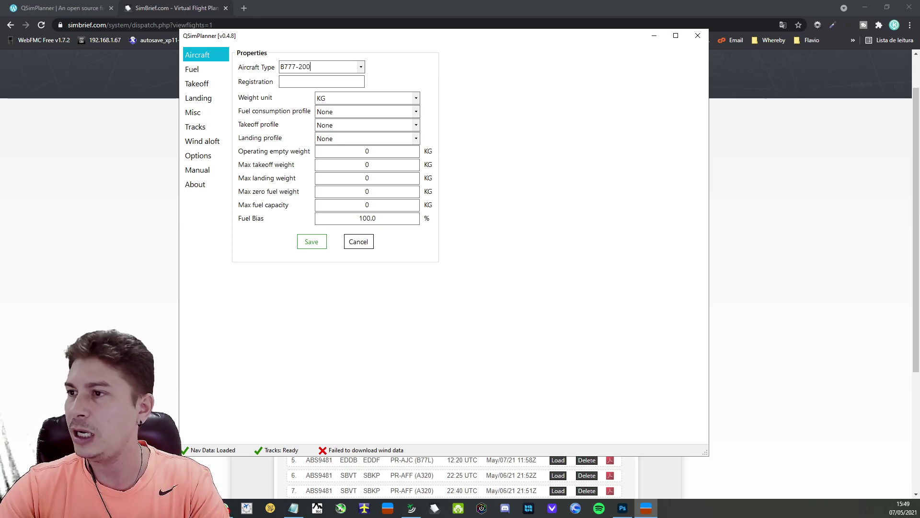
{"action": "key", "text": "Return"}
{"action": "key", "text": "BackSpace"}
{"action": "left_click", "coordinate": [361, 69]}
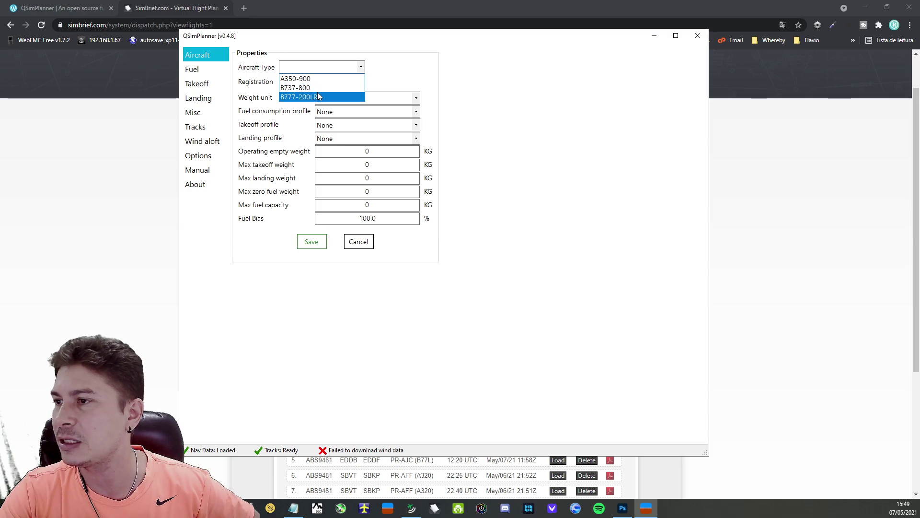
{"action": "left_click", "coordinate": [300, 68]}
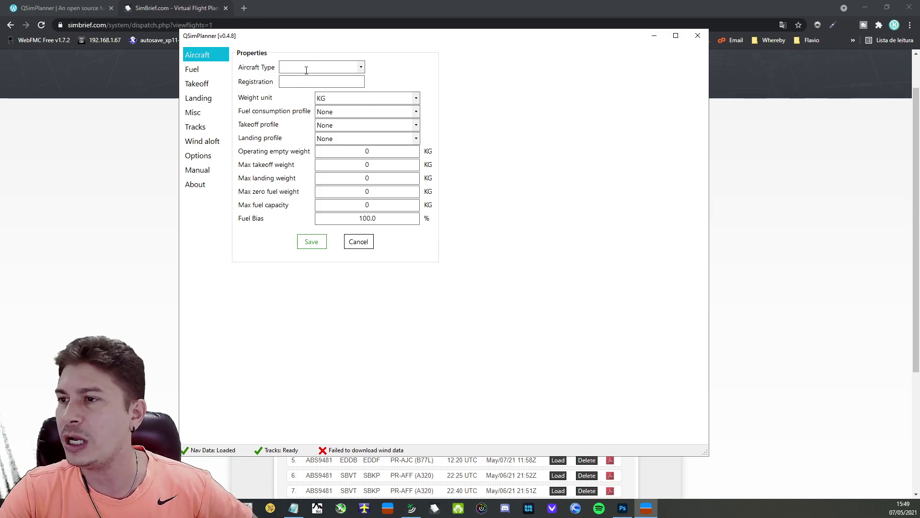
{"action": "left_click", "coordinate": [205, 67]}
{"action": "left_click", "coordinate": [203, 55]}
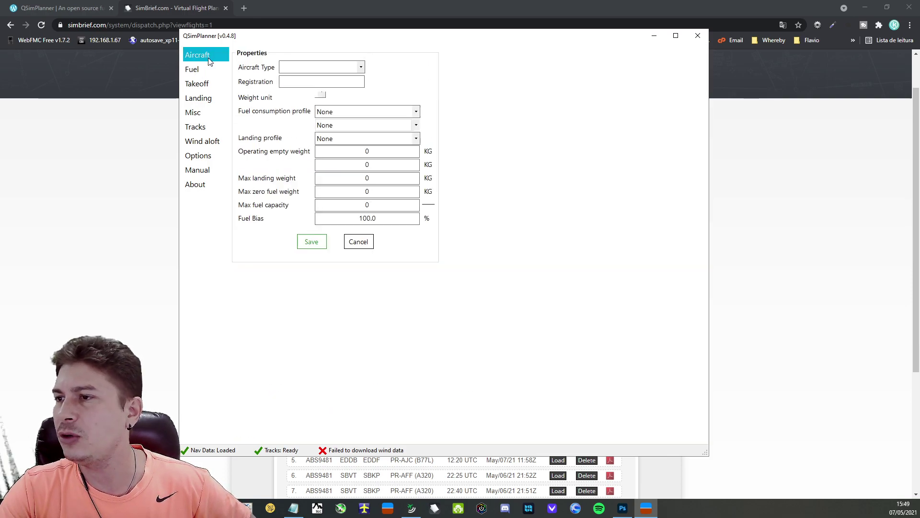
{"action": "left_click", "coordinate": [209, 68]}
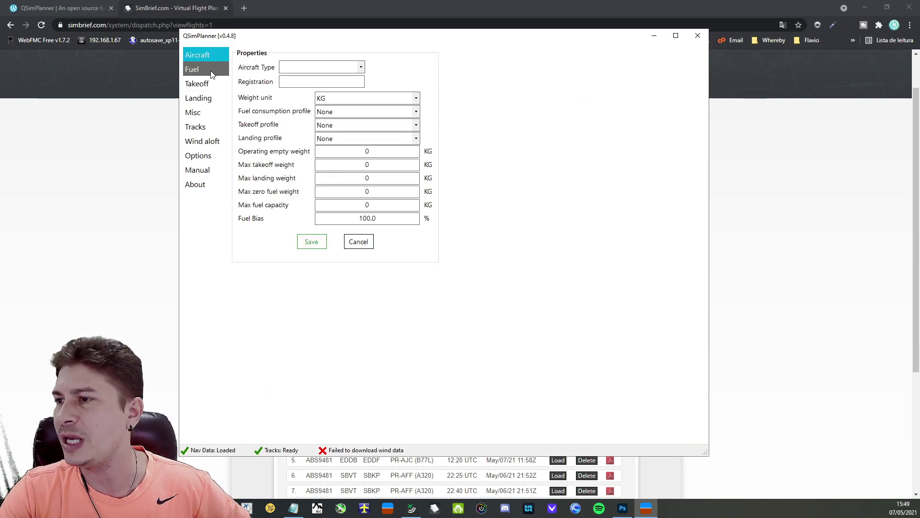
{"action": "left_click", "coordinate": [357, 241]}
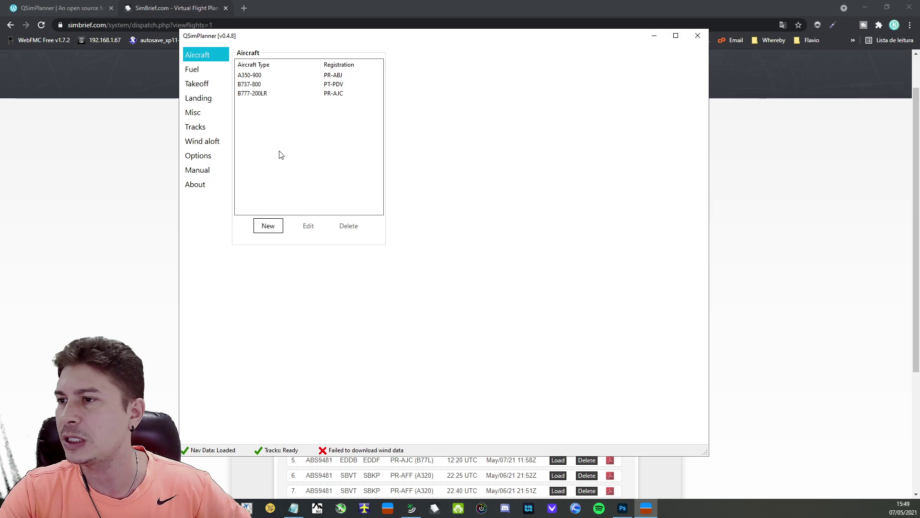
Open the B777-200LR aircraft entry, review its profiles and weight limits, and close it without saving.
{"action": "left_click", "coordinate": [264, 94]}
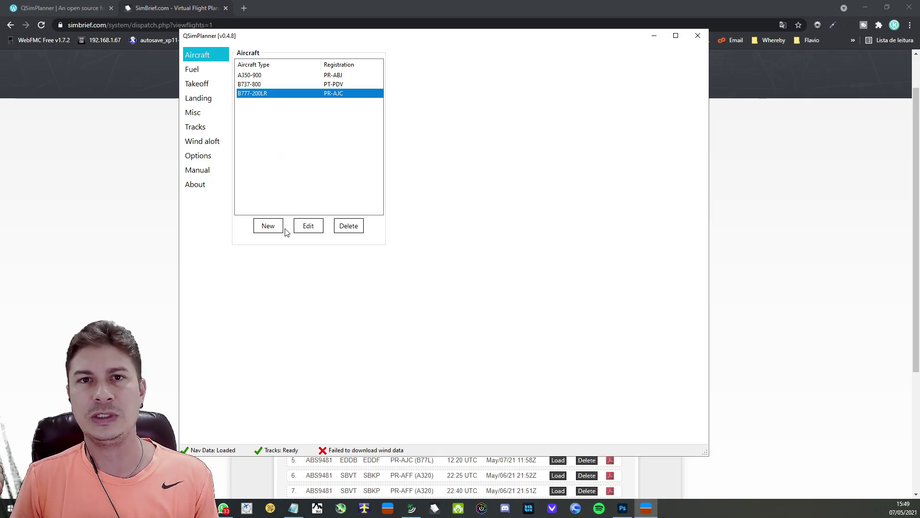
{"action": "left_click", "coordinate": [310, 227]}
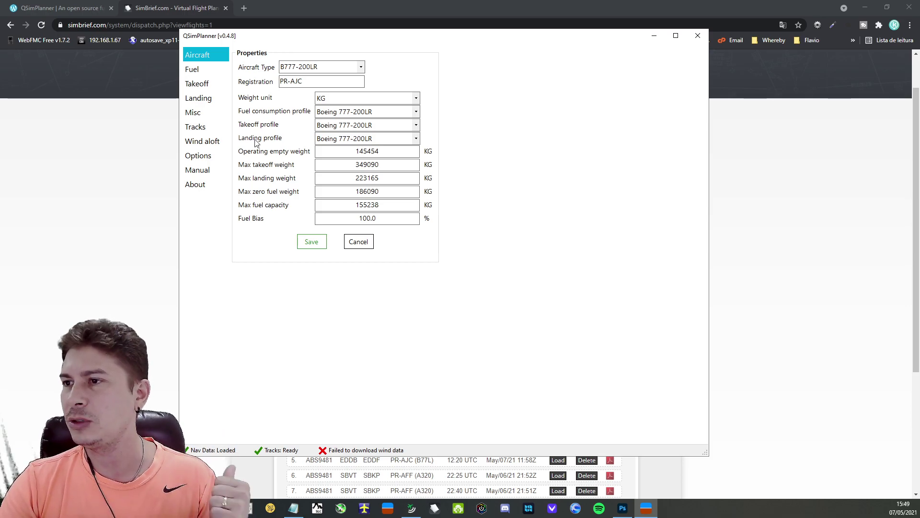
{"action": "left_click", "coordinate": [358, 241]}
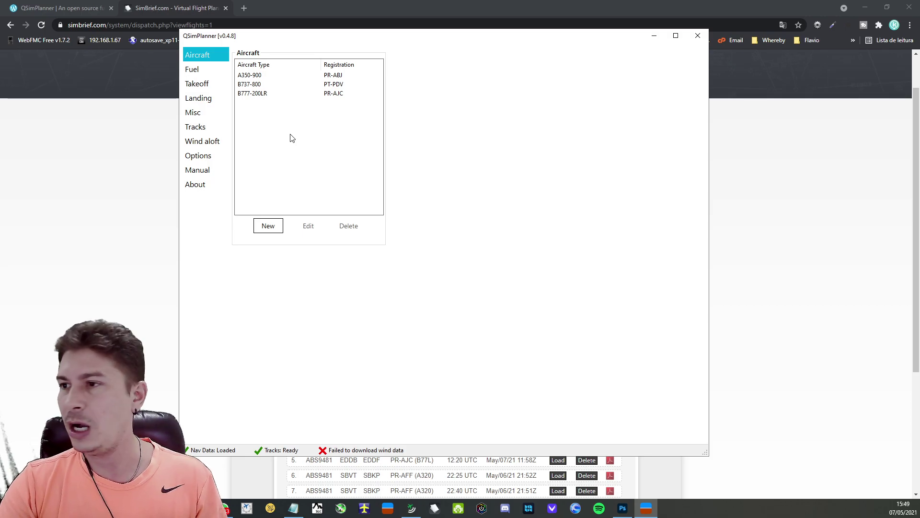
Open the A350-900 aircraft entry, check its performance profiles and weights, and close it without saving.
{"action": "left_click", "coordinate": [258, 76]}
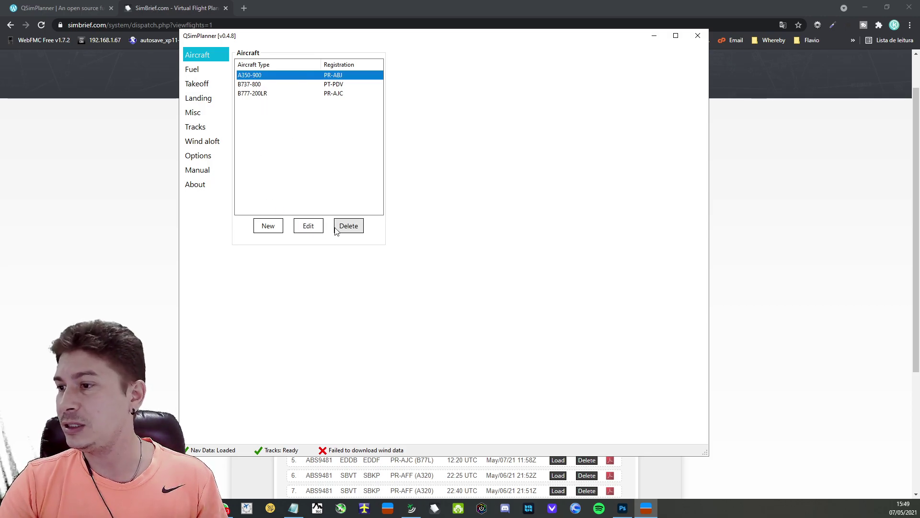
{"action": "left_click", "coordinate": [308, 226]}
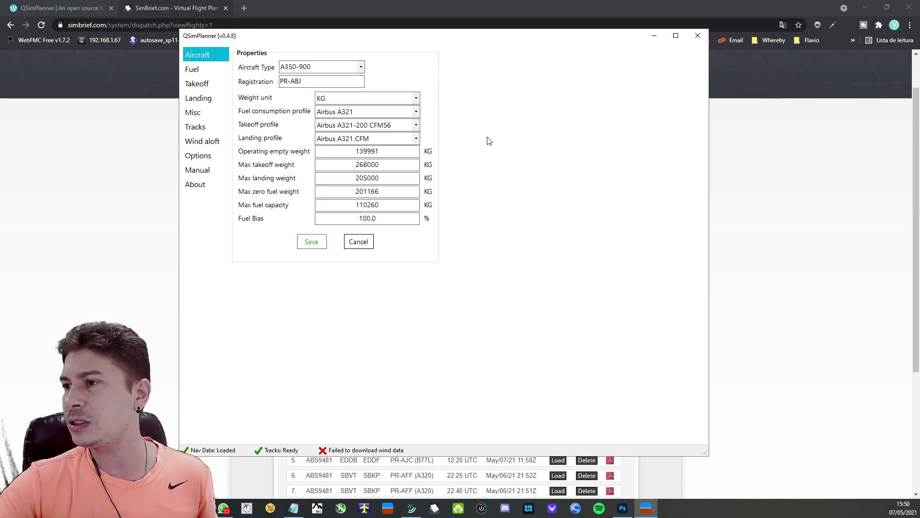
{"action": "left_click", "coordinate": [358, 243]}
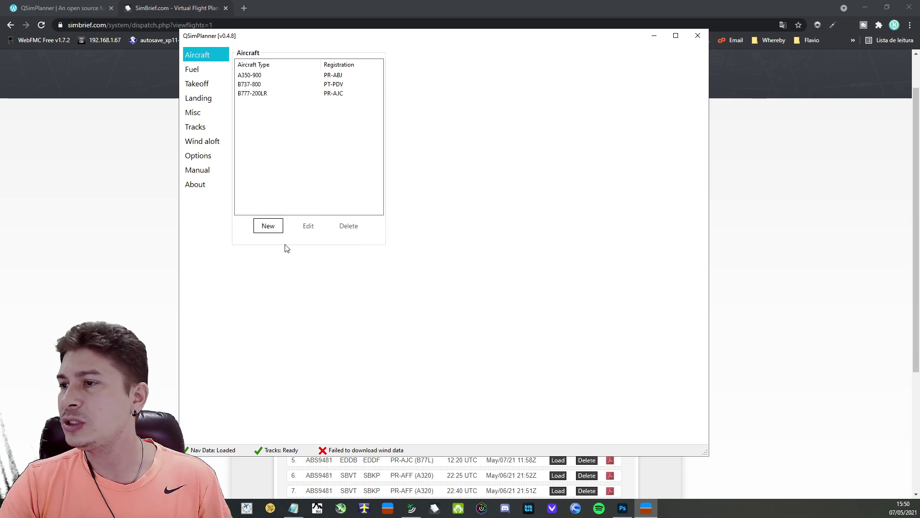
Open the B737-800 aircraft entry, inspect its profiles and weights, and close it without saving.
{"action": "left_click", "coordinate": [261, 85]}
{"action": "left_click", "coordinate": [309, 227]}
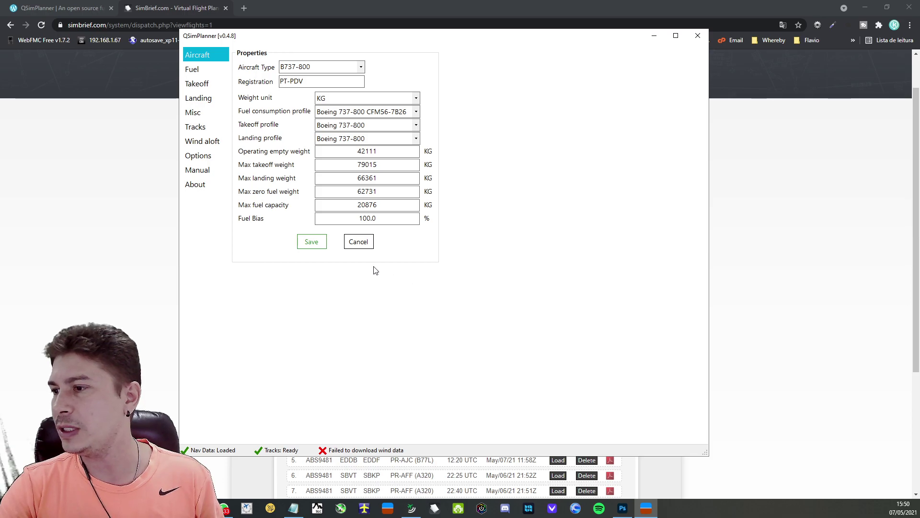
{"action": "left_click", "coordinate": [364, 243]}
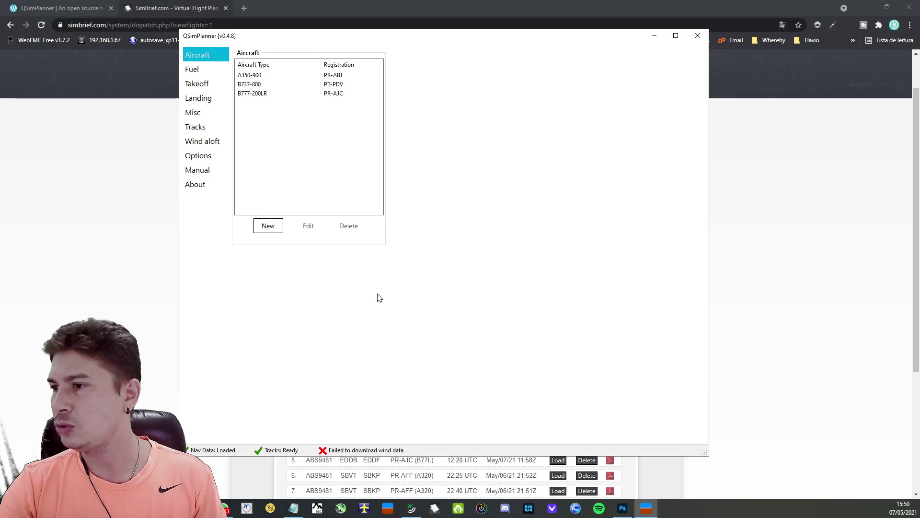
Download the QSimPlanner 0.4.8 Windows installer from the project's website, saving QSimPlanner_0.4.8_setup.exe to the desktop.
{"action": "left_click", "coordinate": [64, 7]}
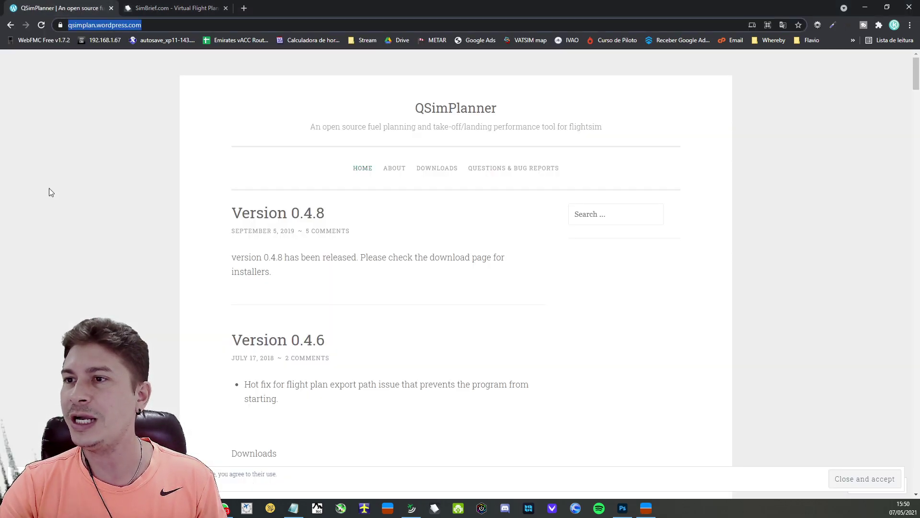
{"action": "left_click", "coordinate": [88, 210]}
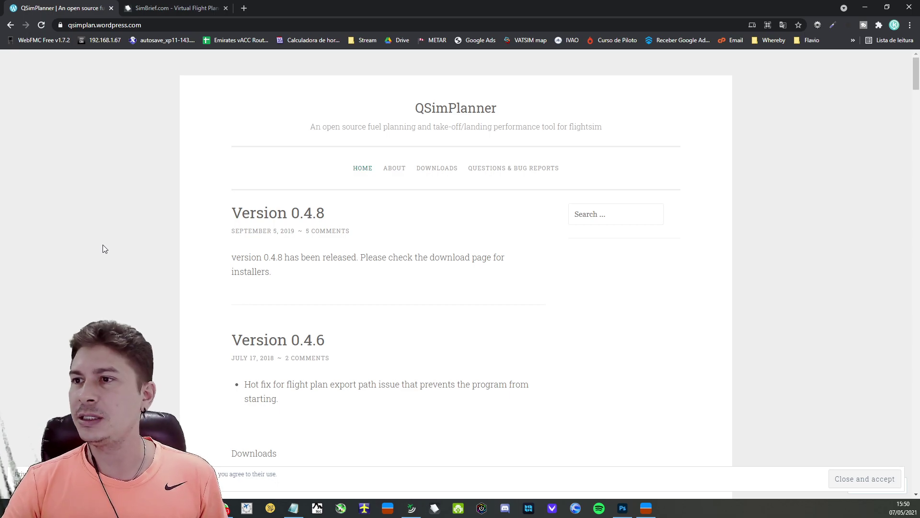
{"action": "left_click", "coordinate": [158, 25]}
{"action": "left_click", "coordinate": [120, 170]}
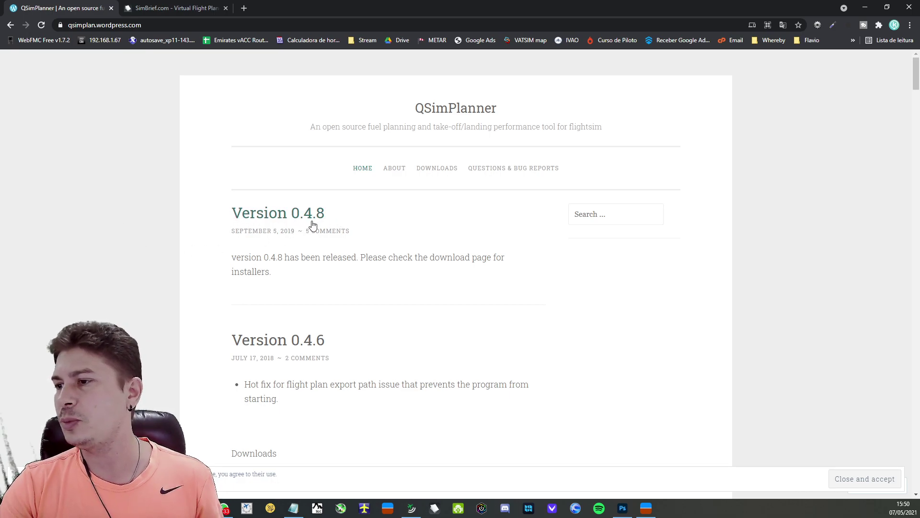
{"action": "left_click", "coordinate": [436, 170]}
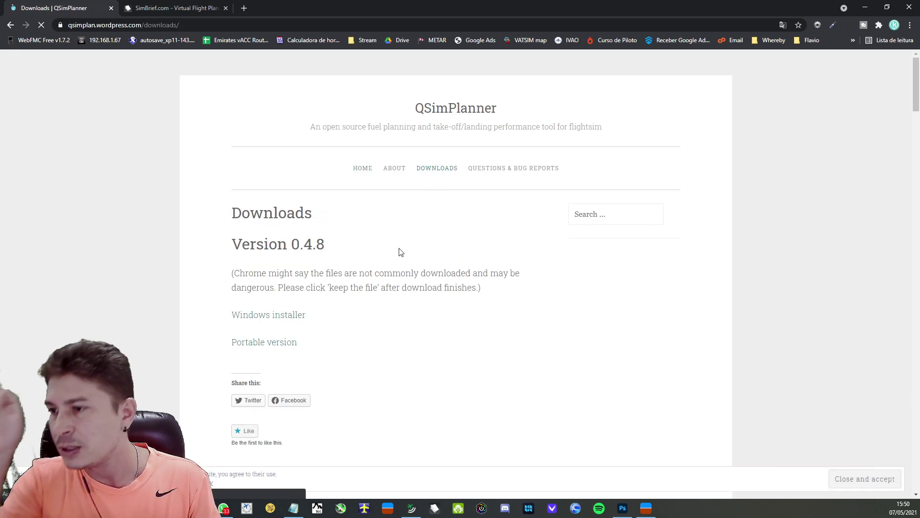
{"action": "scroll", "coordinate": [230, 313], "scroll_direction": "down", "scroll_amount": 2}
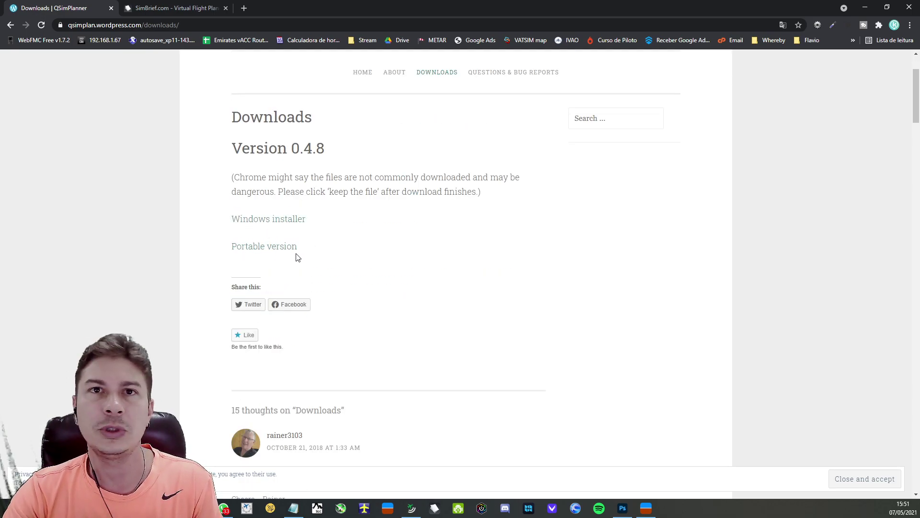
{"action": "left_click", "coordinate": [263, 219]}
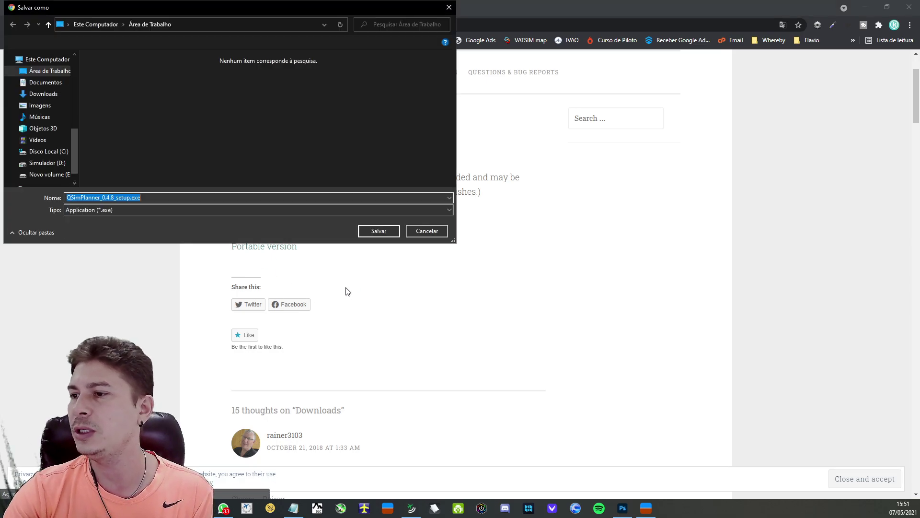
{"action": "left_click", "coordinate": [377, 232]}
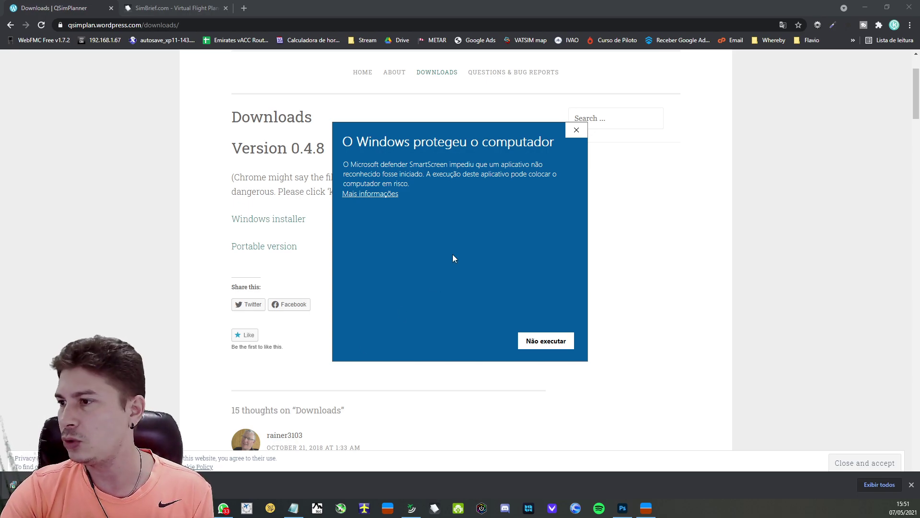
Run the downloaded QSimPlanner installer despite the SmartScreen block, and exit the setup without installing.
{"action": "left_click", "coordinate": [365, 198]}
{"action": "left_click", "coordinate": [456, 342]}
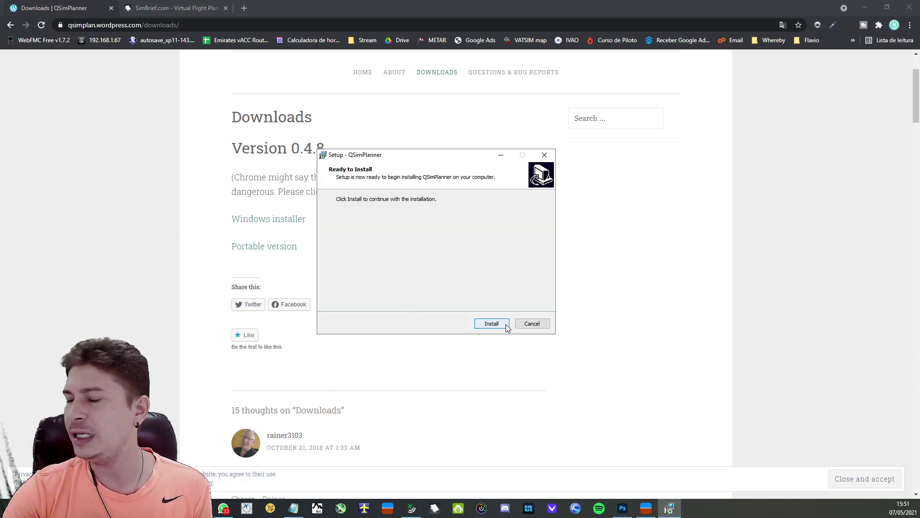
{"action": "left_click", "coordinate": [533, 325]}
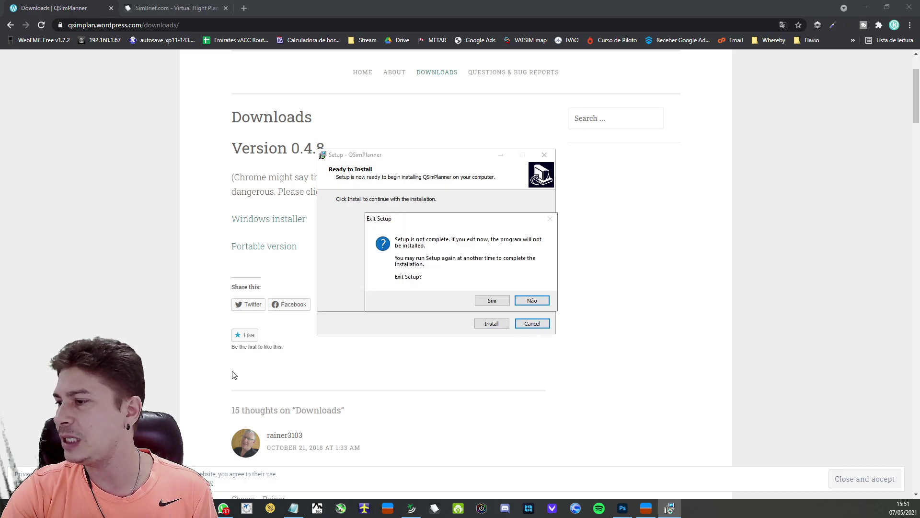
{"action": "left_click", "coordinate": [499, 303]}
Switch to QSimPlanner, request to exit the application, and cancel the exit.
{"action": "left_click", "coordinate": [646, 508]}
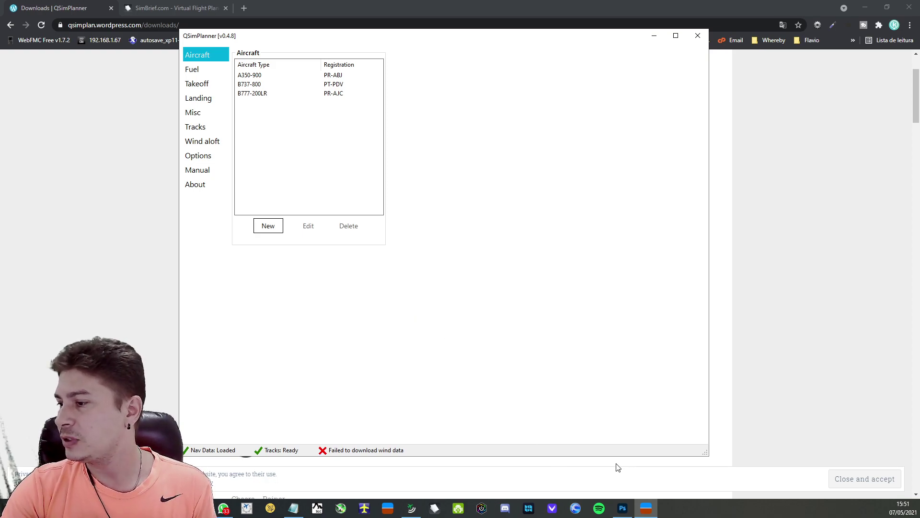
{"action": "right_click", "coordinate": [646, 510]}
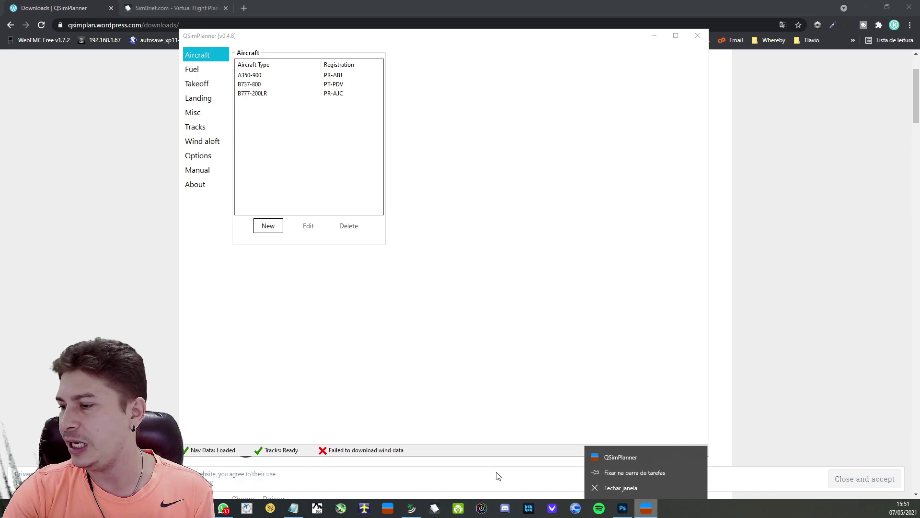
{"action": "left_click", "coordinate": [467, 411]}
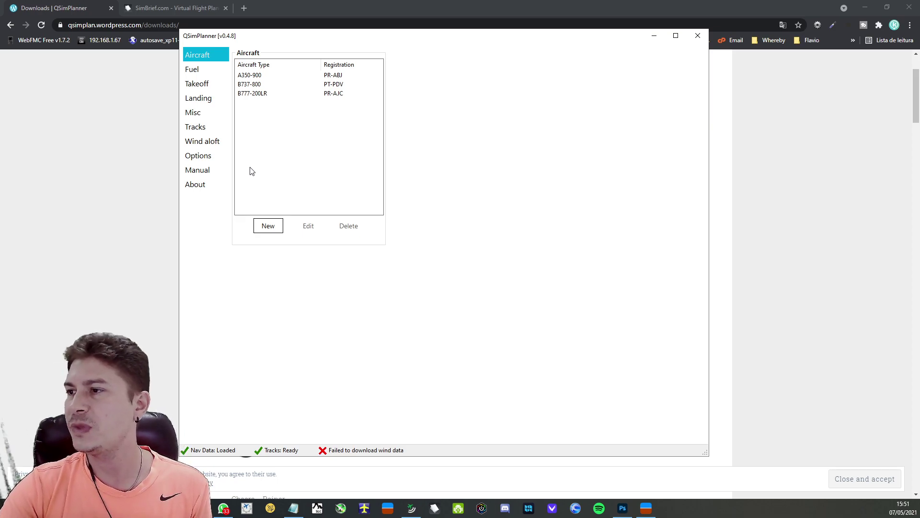
{"action": "left_click", "coordinate": [698, 36]}
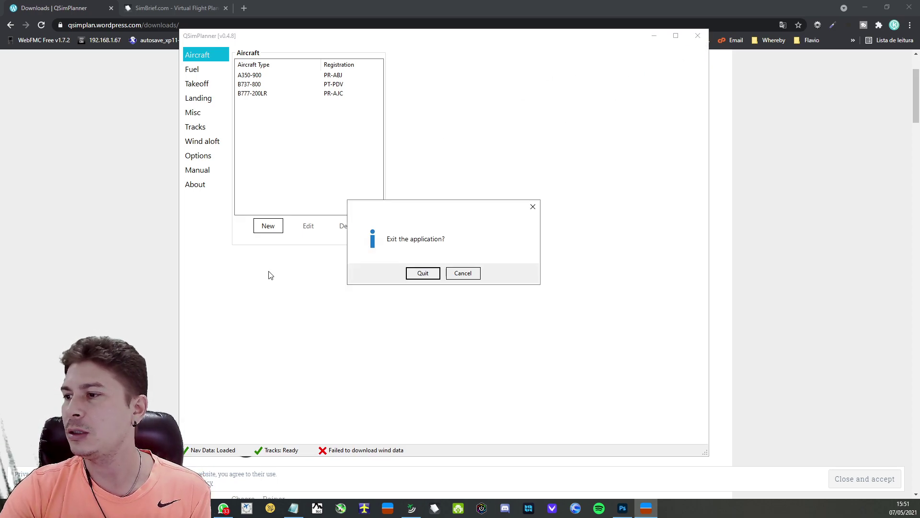
{"action": "left_click", "coordinate": [456, 273]}
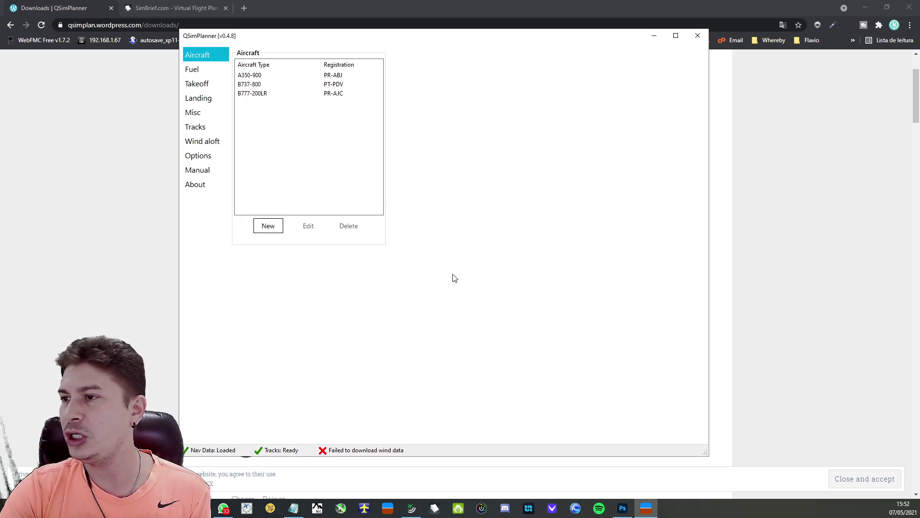
{"action": "left_click", "coordinate": [204, 72]}
{"action": "left_click", "coordinate": [101, 192]}
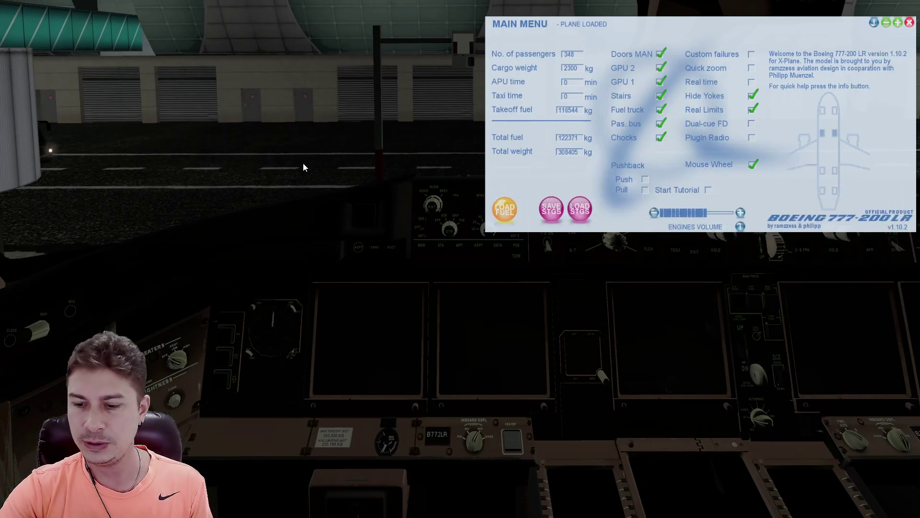
Switch to the Boeing 777 cockpit in X-Plane and turn on the overhead battery, external power and bus tie switches.
{"action": "key", "text": "Up"}
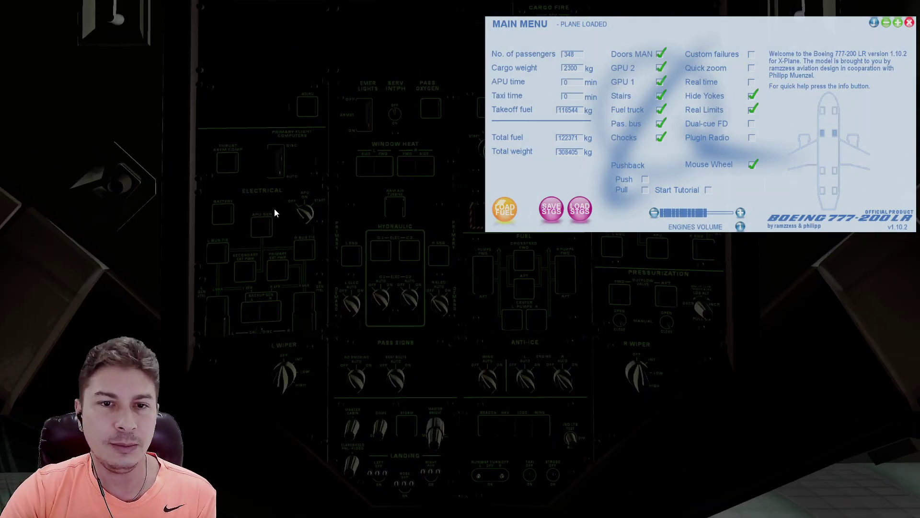
{"action": "left_click", "coordinate": [223, 220]}
{"action": "left_click", "coordinate": [248, 275]}
{"action": "left_click", "coordinate": [304, 254]}
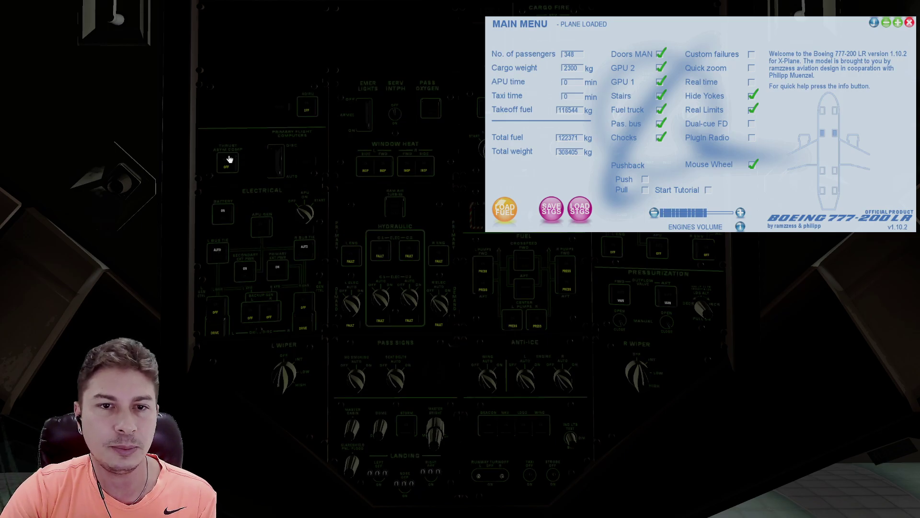
Turn on the ADIRU, both generators and both backup generators, and set thrust asymmetry compensation to AUTO.
{"action": "left_click", "coordinate": [309, 102]}
{"action": "left_click", "coordinate": [300, 215]}
{"action": "left_click", "coordinate": [218, 312]}
{"action": "left_click", "coordinate": [248, 312]}
{"action": "left_click", "coordinate": [269, 316]}
{"action": "left_click", "coordinate": [305, 305]}
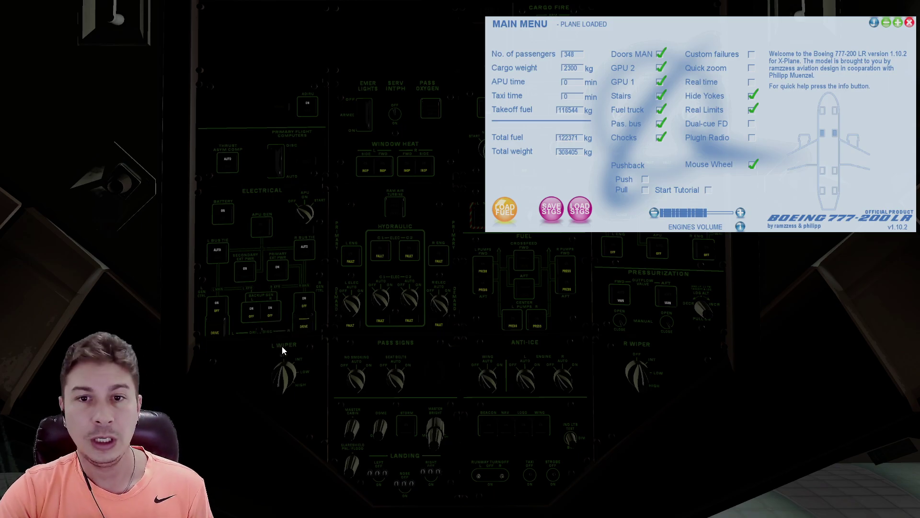
Return to the front instrument view and brighten the cockpit's main panel lighting.
{"action": "key", "text": "KP_8"}
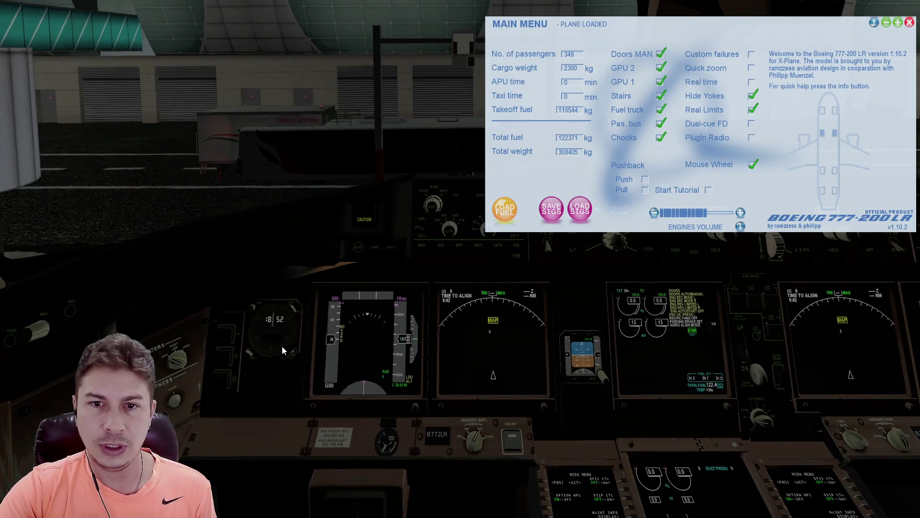
{"action": "scroll", "coordinate": [177, 403], "scroll_direction": "up", "scroll_amount": 5}
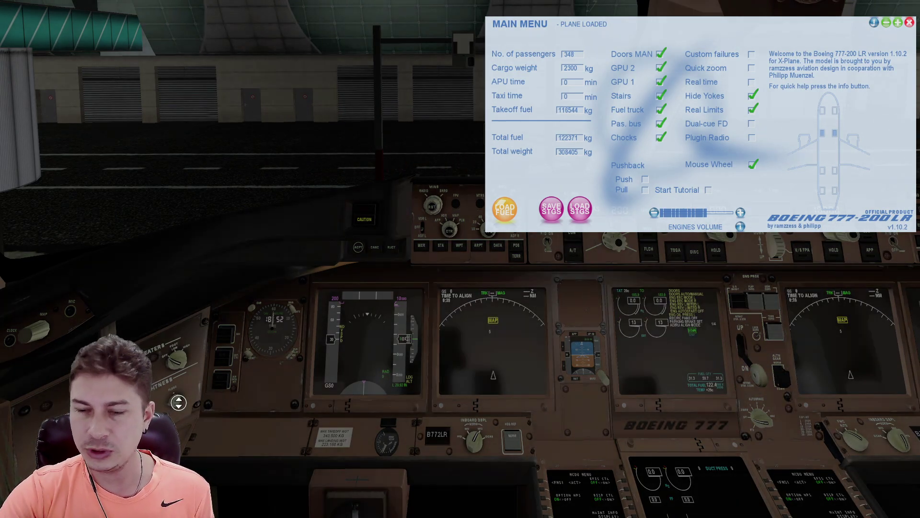
{"action": "key", "text": "KP_2"}
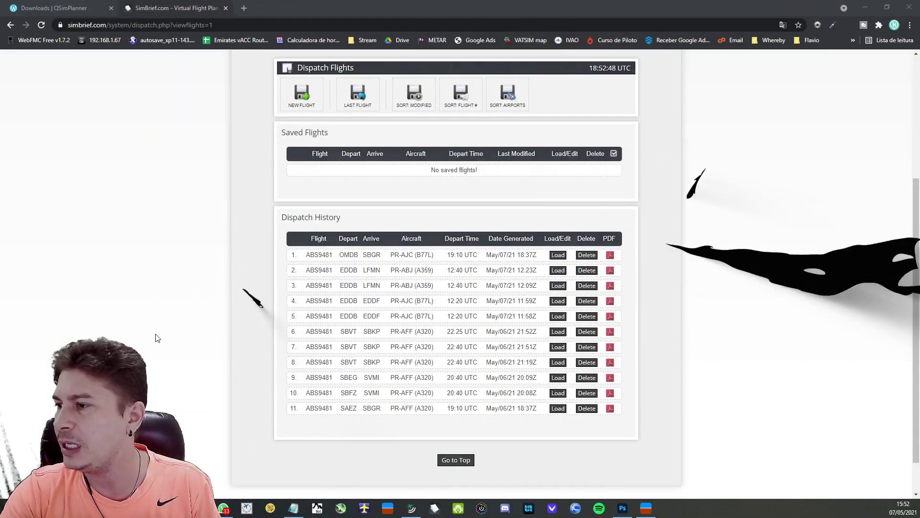
Switch to SimBrief and open the briefing of the most recent OMDB to SBGR flight.
{"action": "scroll", "coordinate": [158, 338], "scroll_direction": "up", "scroll_amount": 1}
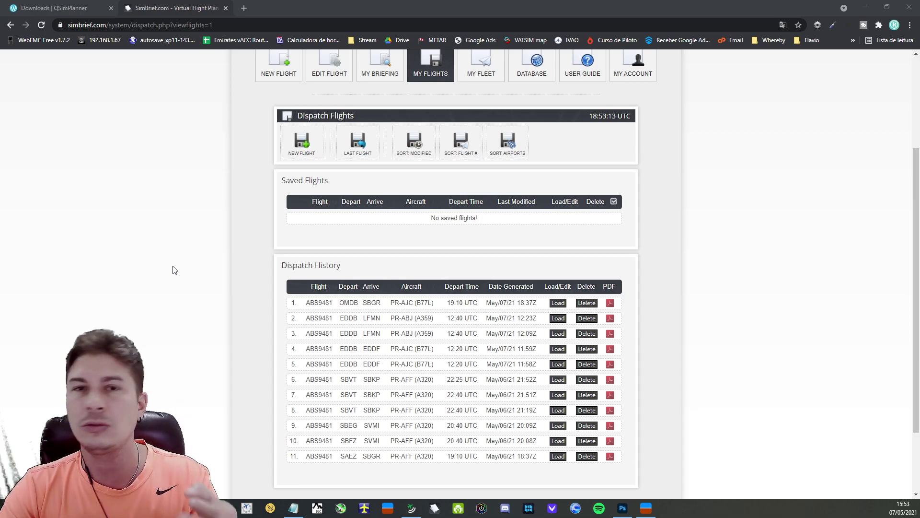
{"action": "scroll", "coordinate": [176, 276], "scroll_direction": "up", "scroll_amount": 2}
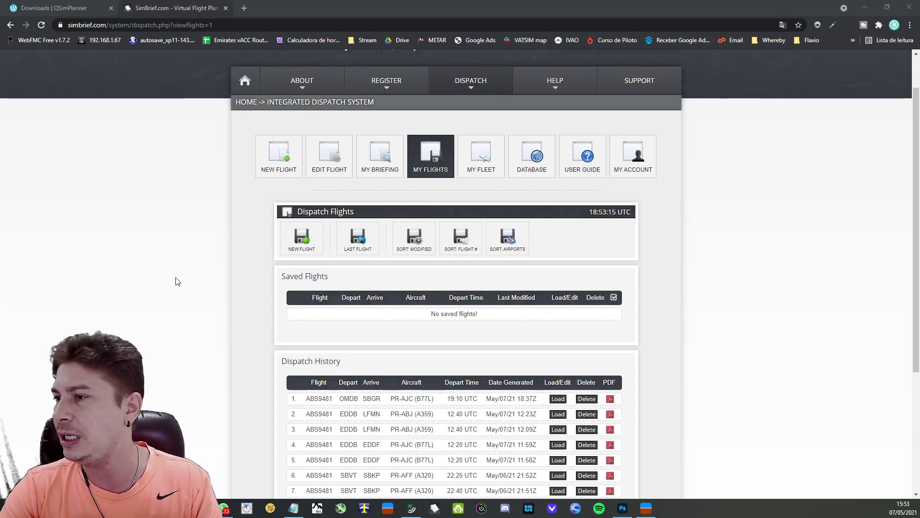
{"action": "scroll", "coordinate": [178, 282], "scroll_direction": "down", "scroll_amount": 1}
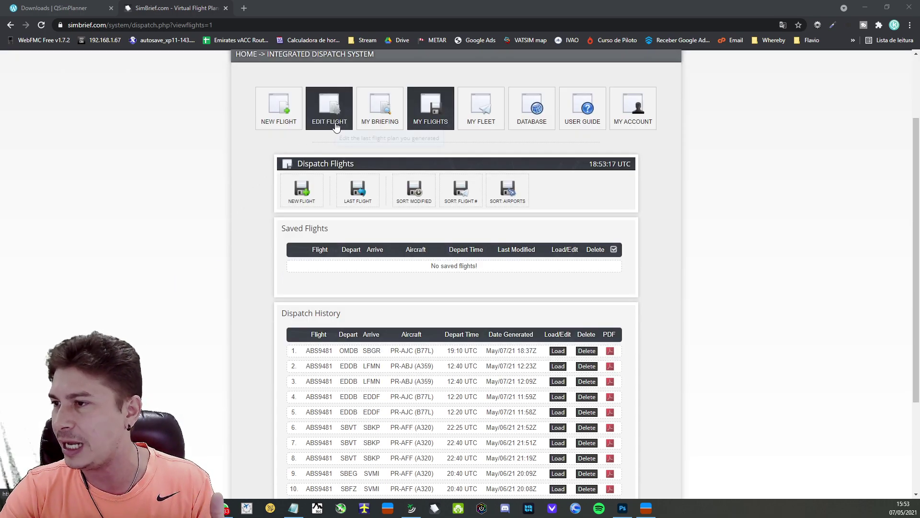
{"action": "left_click", "coordinate": [355, 198]}
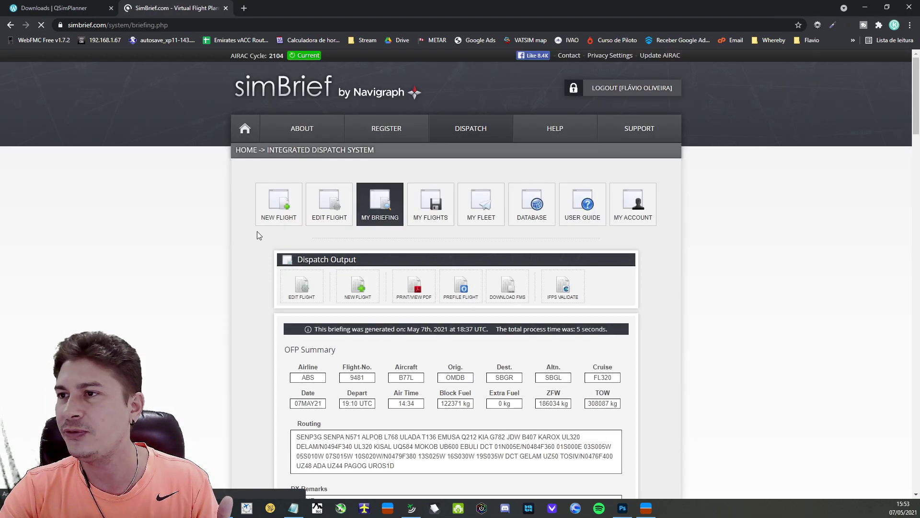
Examine the block fuel in the briefing's planned fuel table and compare it with the fuel fields in the aircraft's X-Plane menu.
{"action": "scroll", "coordinate": [196, 257], "scroll_direction": "down", "scroll_amount": 6}
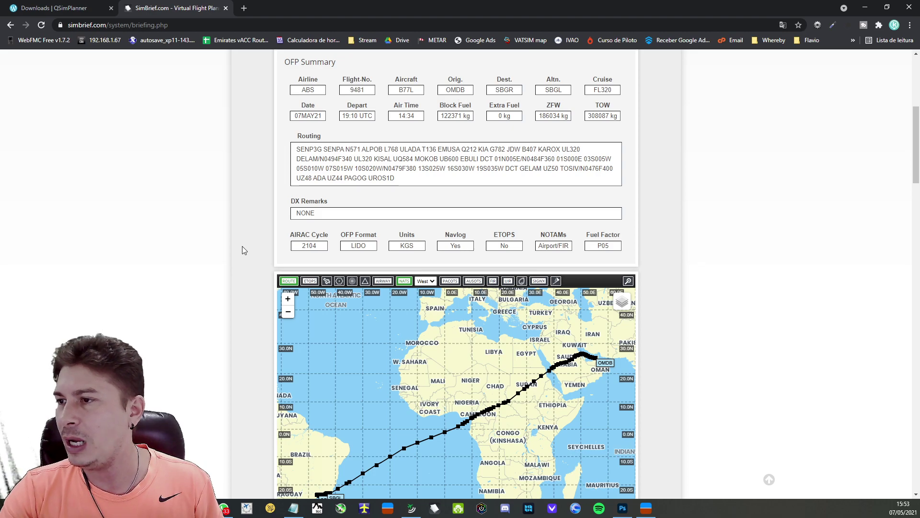
{"action": "scroll", "coordinate": [220, 245], "scroll_direction": "down", "scroll_amount": 11}
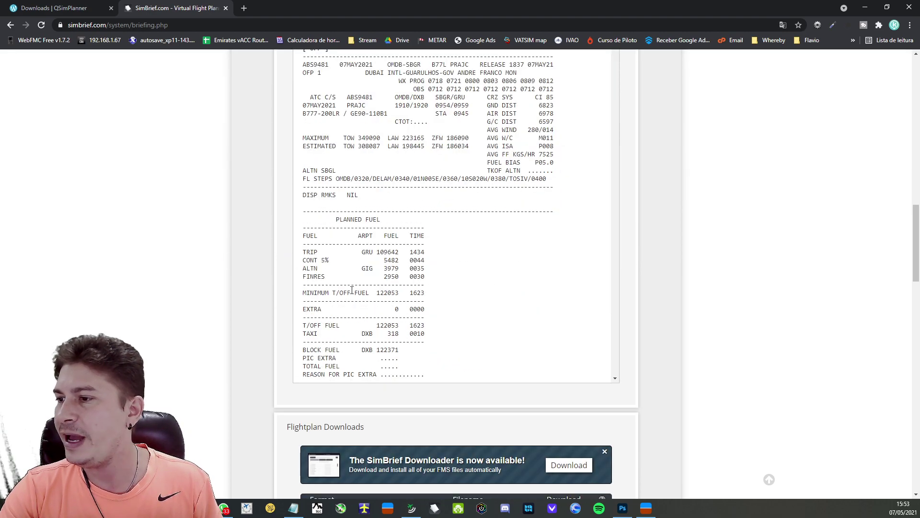
{"action": "scroll", "coordinate": [352, 289], "scroll_direction": "down", "scroll_amount": 3}
{"action": "left_click_drag", "start_coordinate": [378, 254], "coordinate": [400, 255]}
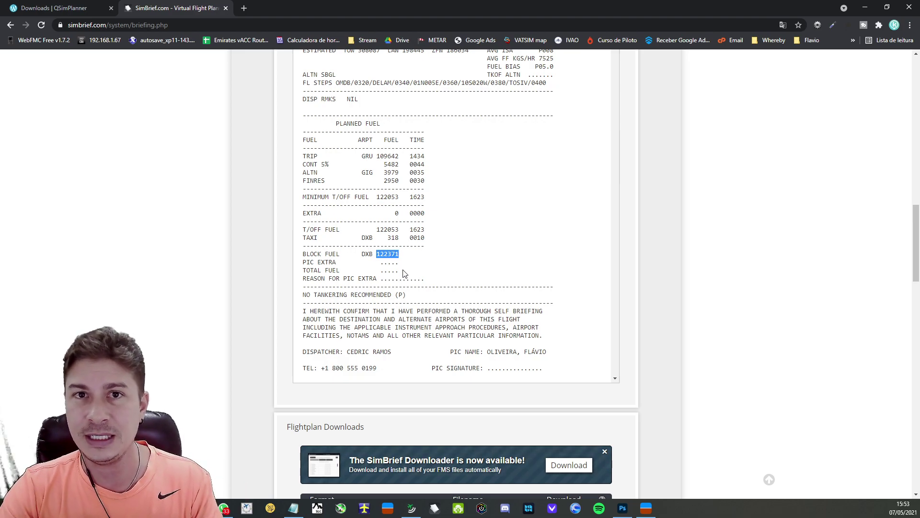
{"action": "left_click_drag", "start_coordinate": [387, 254], "coordinate": [400, 259]}
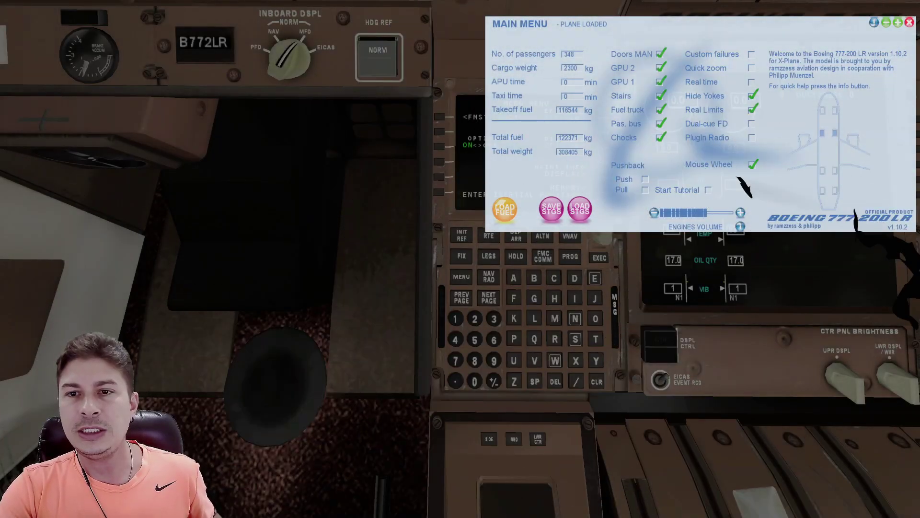
{"action": "left_click", "coordinate": [583, 109]}
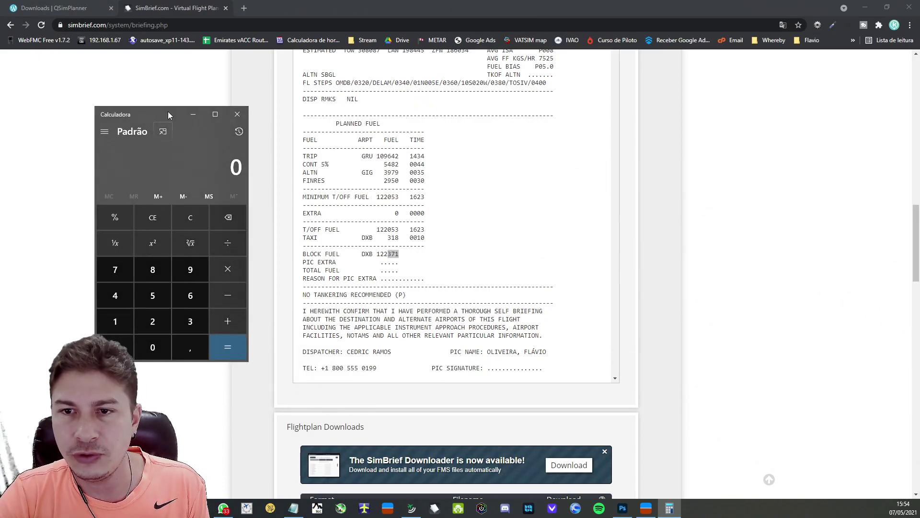
Subtract 122371 from 128489 in the Windows Calculator.
{"action": "type", "text": "128"}
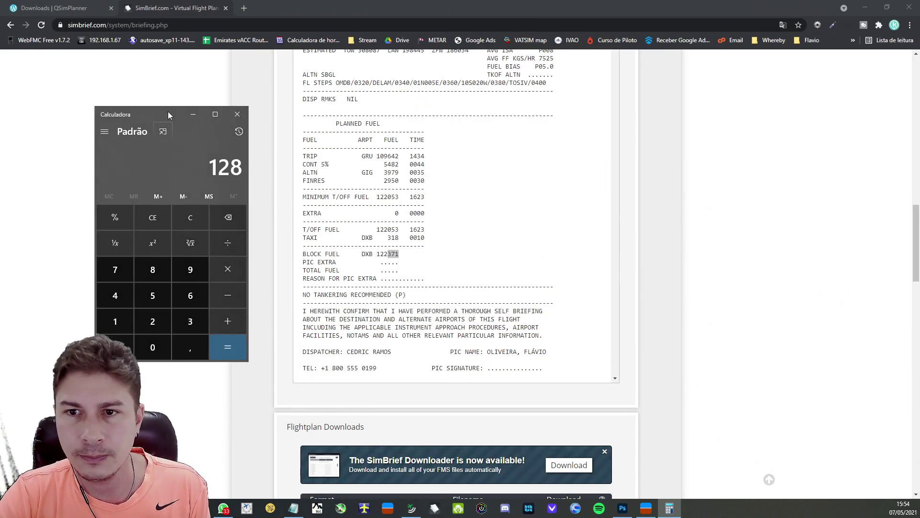
{"action": "type", "text": ".489"}
{"action": "key", "text": "minus"}
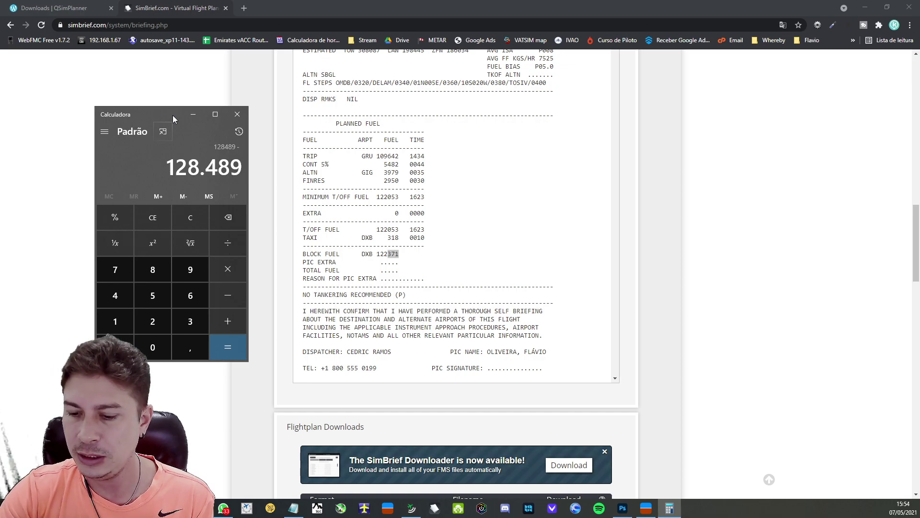
{"action": "type", "text": "122.371"}
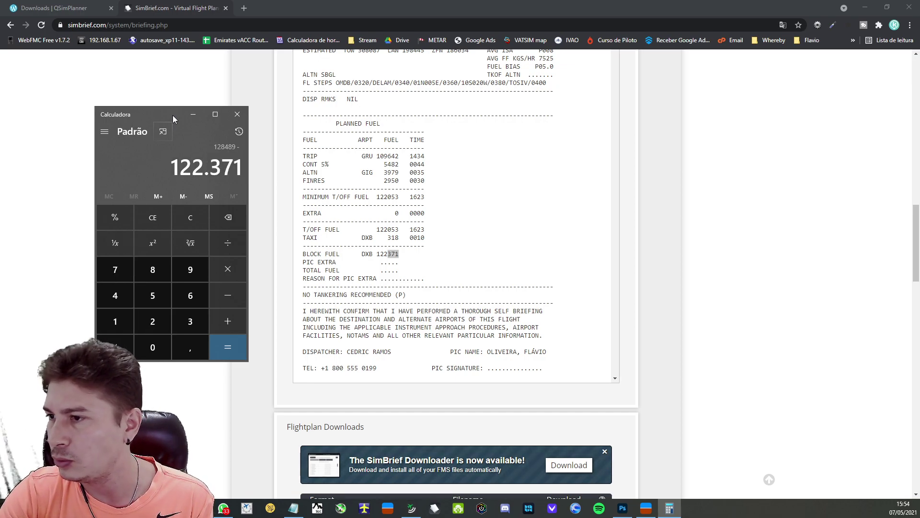
{"action": "key", "text": "Return"}
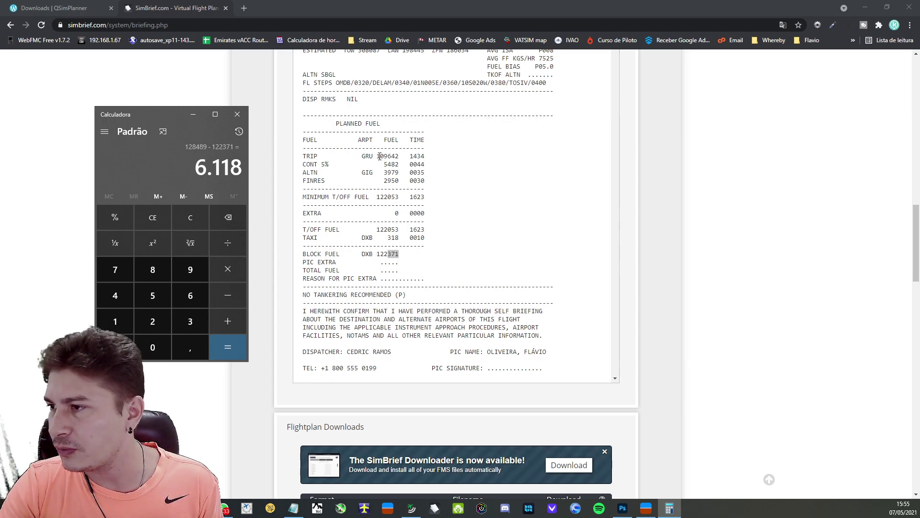
Highlight the trip, contingency and alternate fuel figures in the SimBrief planned fuel table to review them.
{"action": "left_click_drag", "start_coordinate": [376, 157], "coordinate": [400, 173]}
{"action": "left_click", "coordinate": [425, 163]}
{"action": "left_click", "coordinate": [424, 168]}
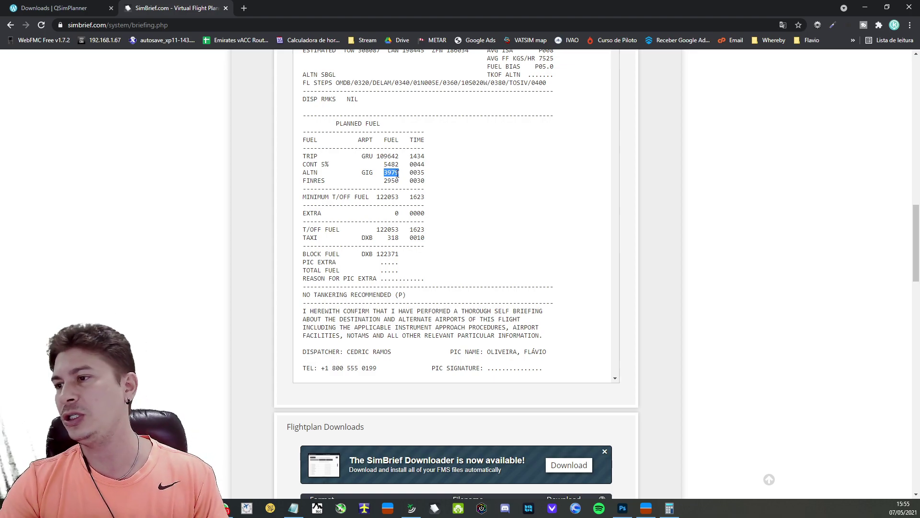
Highlight the alternate and final reserve fuel entries in the SimBrief planned fuel table to review them.
{"action": "double_click", "coordinate": [308, 172]}
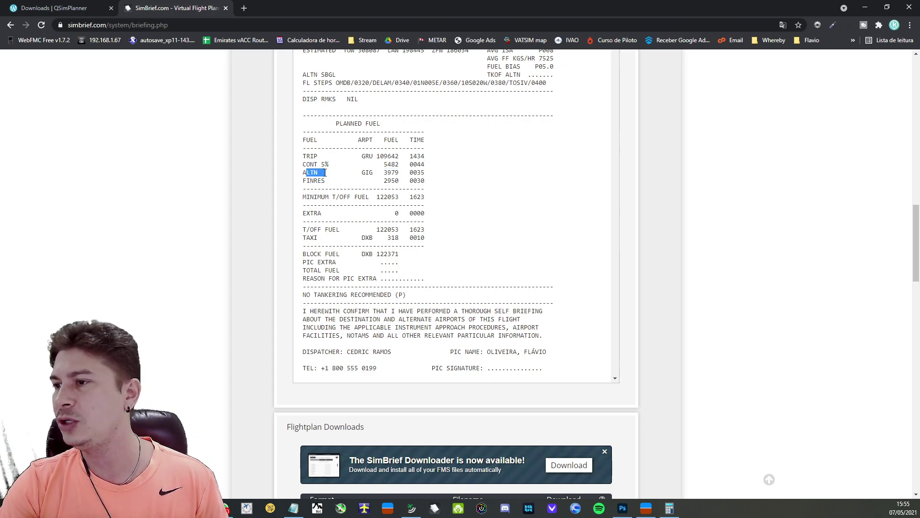
{"action": "left_click", "coordinate": [351, 178]}
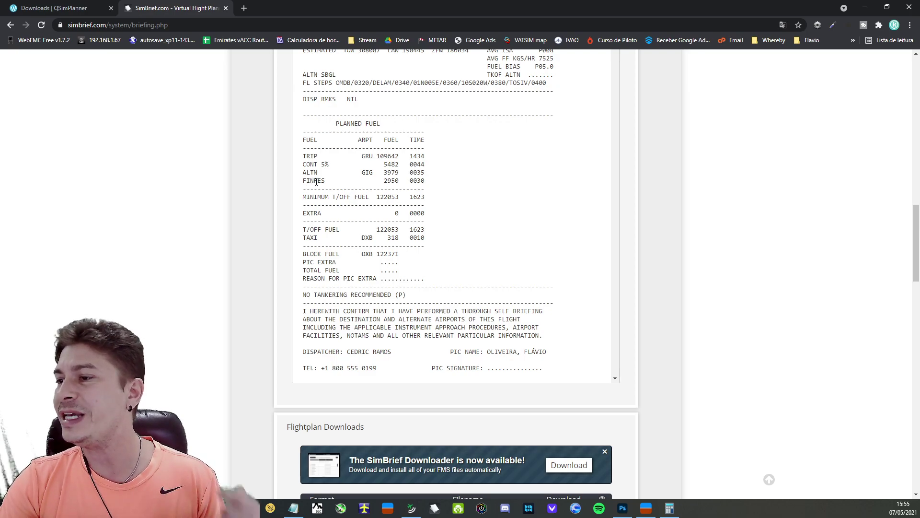
{"action": "left_click_drag", "start_coordinate": [384, 183], "coordinate": [400, 182]}
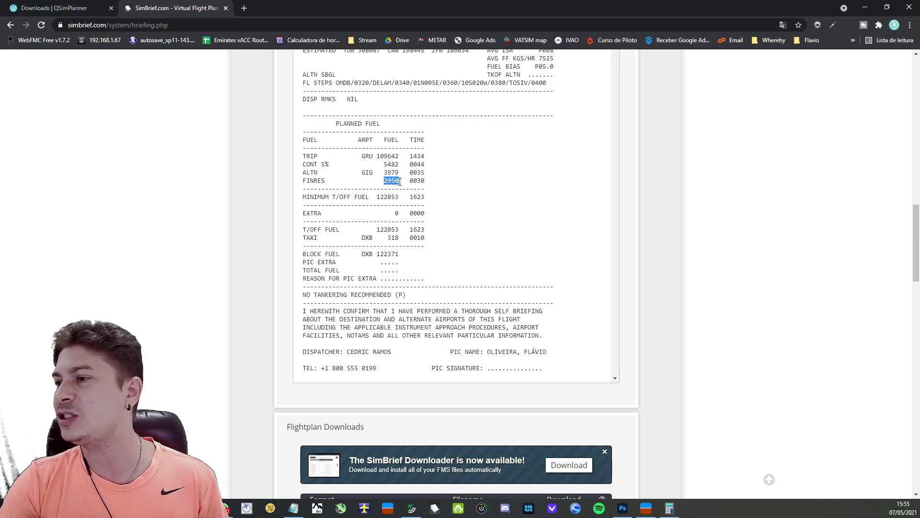
{"action": "left_click", "coordinate": [400, 182]}
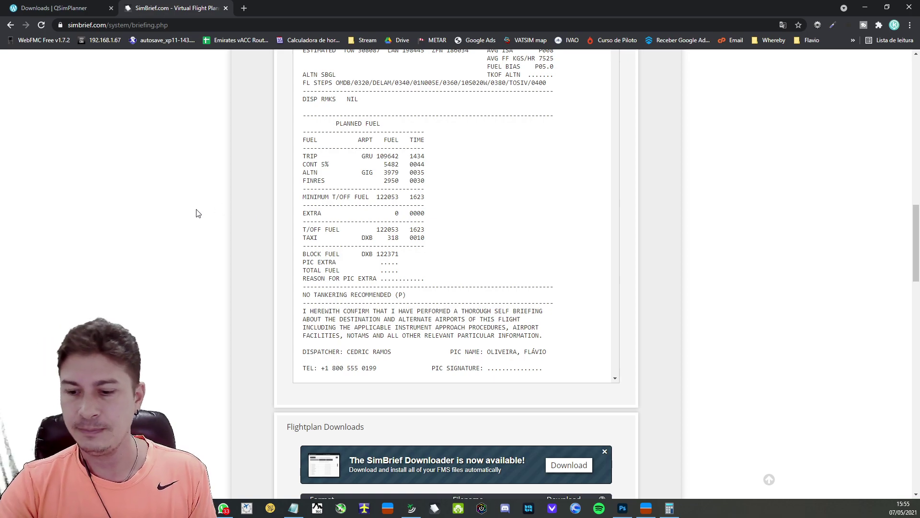
Add 13 and 6 in the Windows Calculator, and close the calculator.
{"action": "key", "text": "XF86Calculator"}
{"action": "type", "text": "13 "}
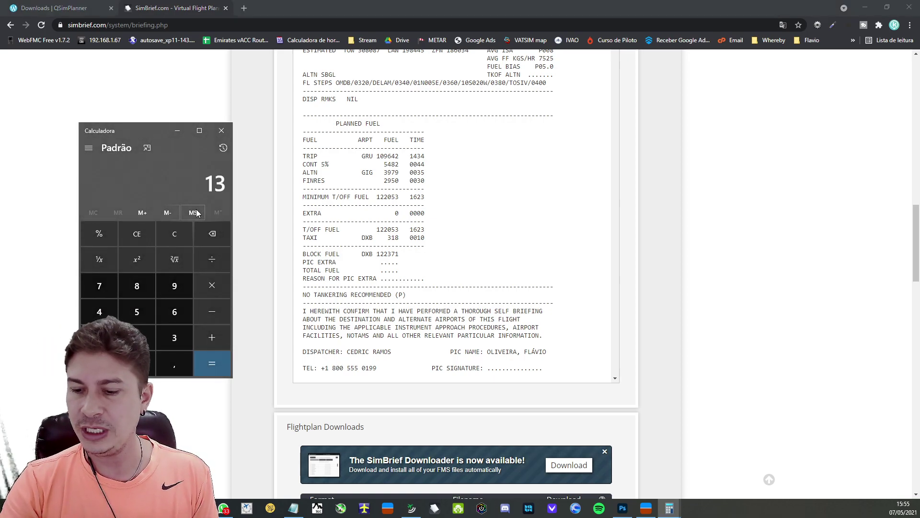
{"action": "type", "text": "+ 6"}
{"action": "key", "text": "Return"}
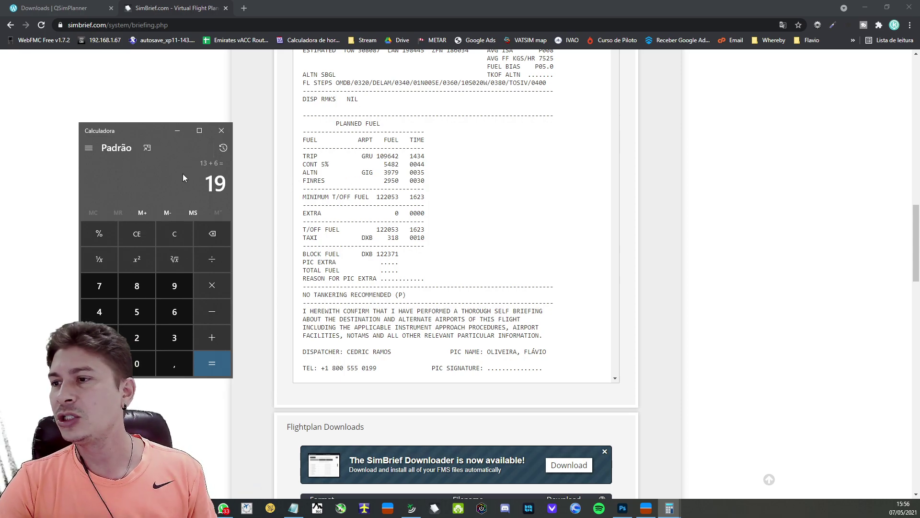
{"action": "left_click", "coordinate": [221, 130]}
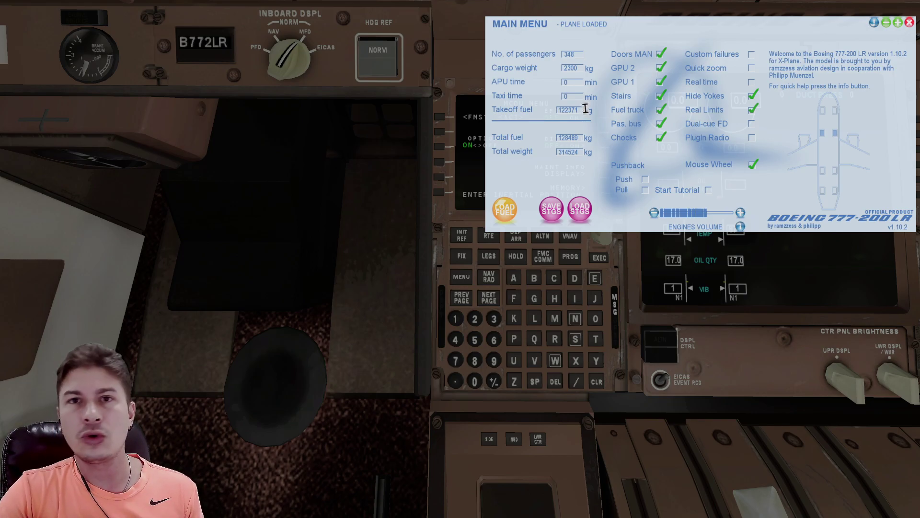
Calculate 122371 × 100 ÷ 105 in the Windows Calculator and add 1 to the result.
{"action": "mouse_move", "coordinate": [585, 5]}
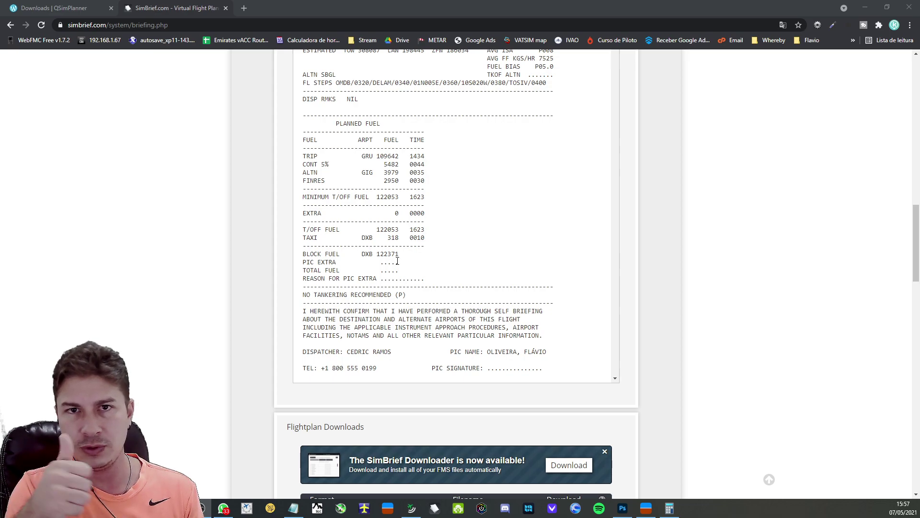
{"action": "left_click", "coordinate": [211, 282]}
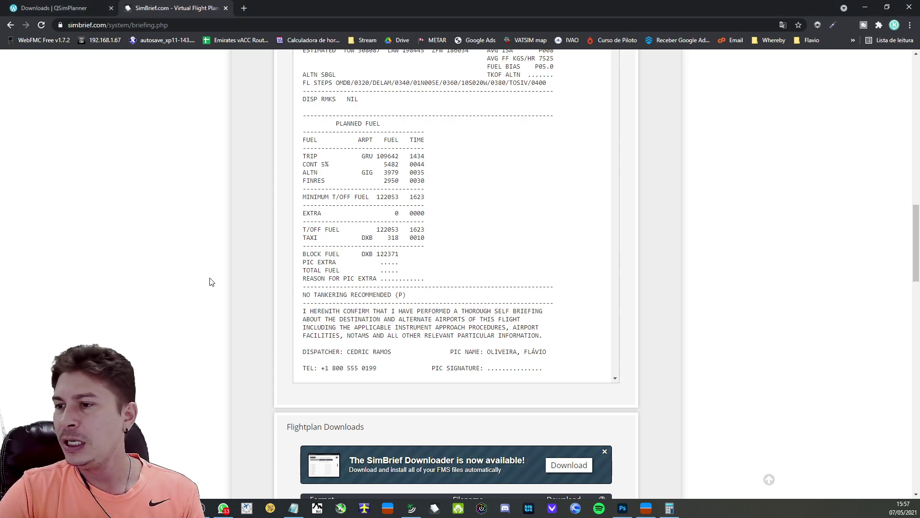
{"action": "key", "text": "XF86Calculator"}
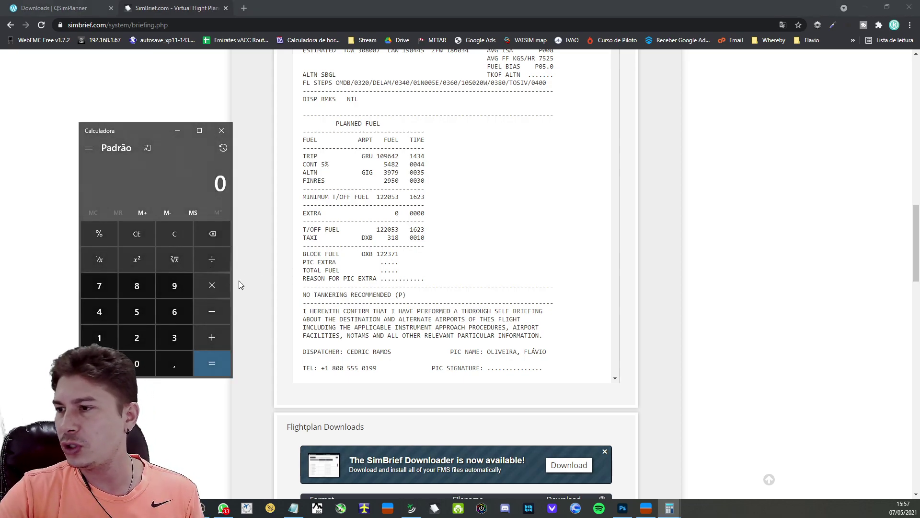
{"action": "type", "text": "12"}
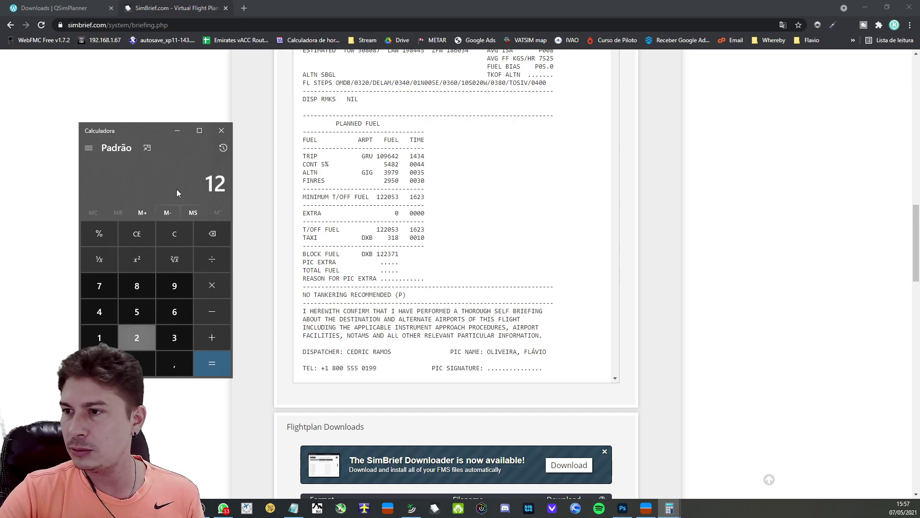
{"action": "type", "text": "2371"}
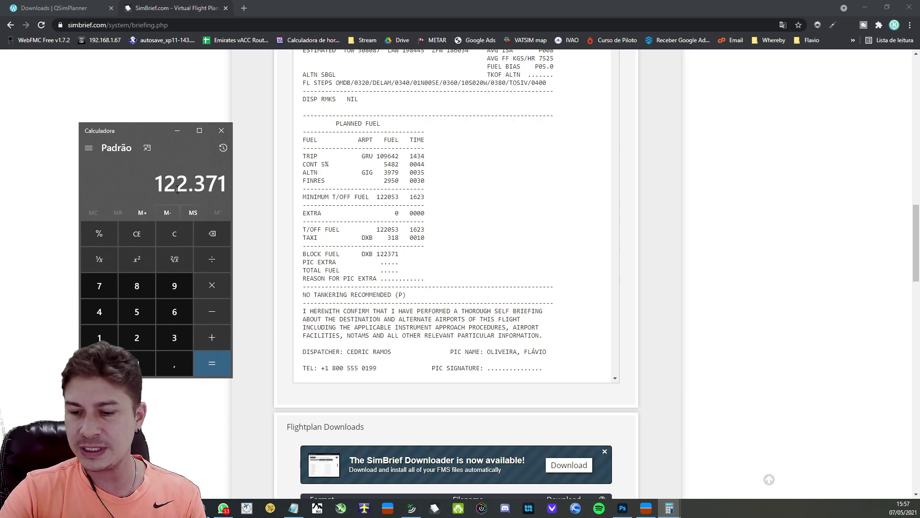
{"action": "type", "text": "*100"}
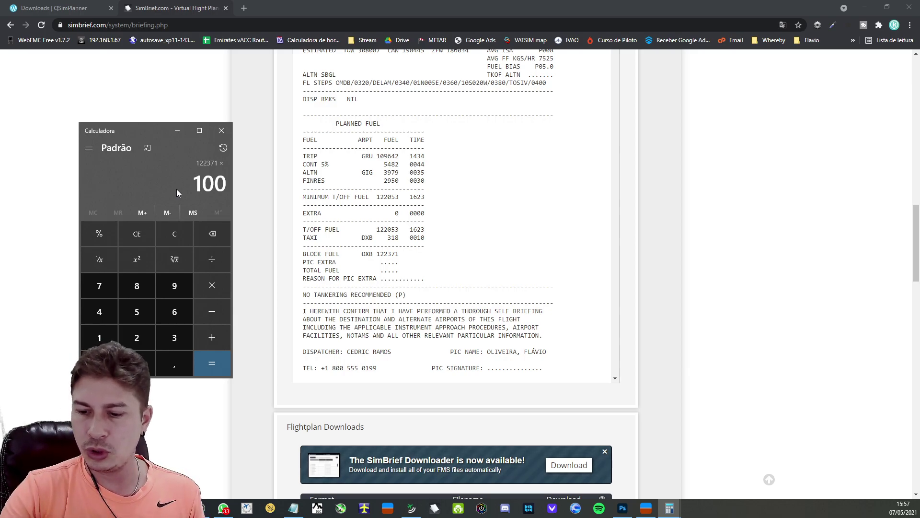
{"action": "type", "text": "/105"}
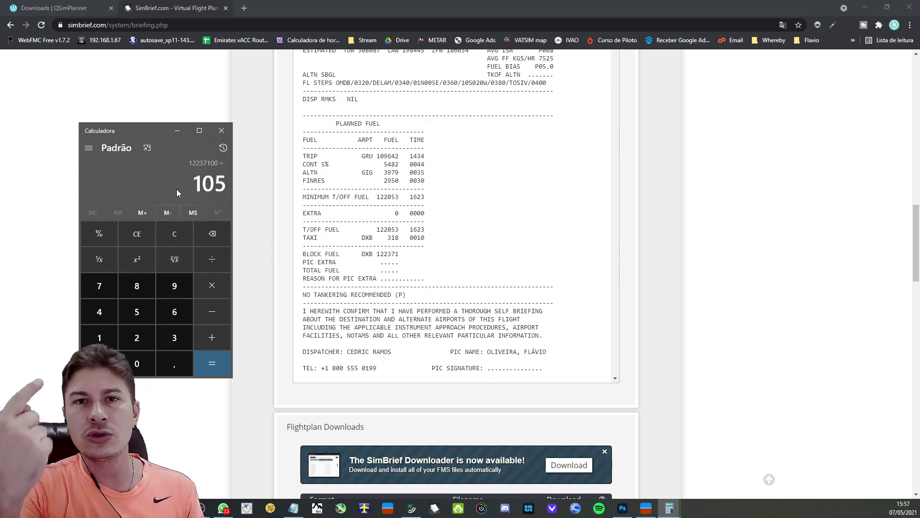
{"action": "key", "text": "Return"}
{"action": "type", "text": "+1"}
{"action": "key", "text": "Return"}
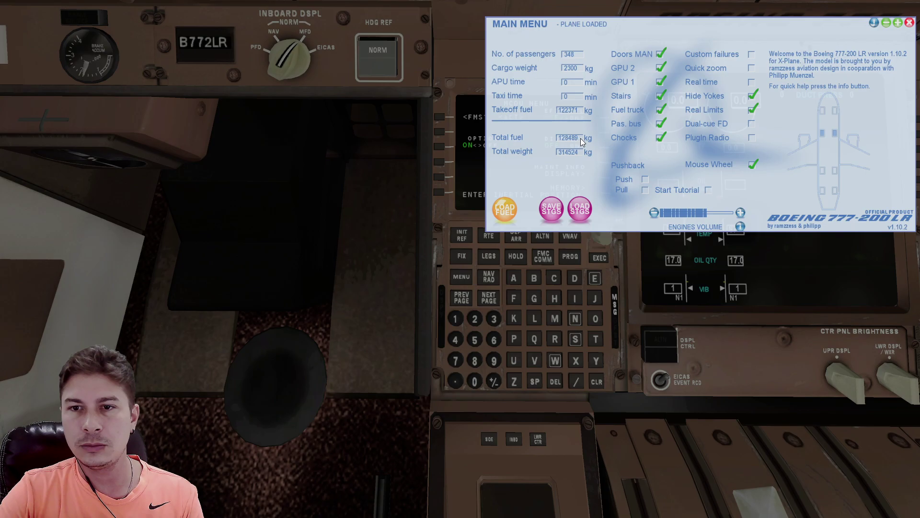
Switch to X-Plane and set the takeoff fuel to 106544 kg in the aircraft's main menu.
{"action": "type", "text": "106544"}
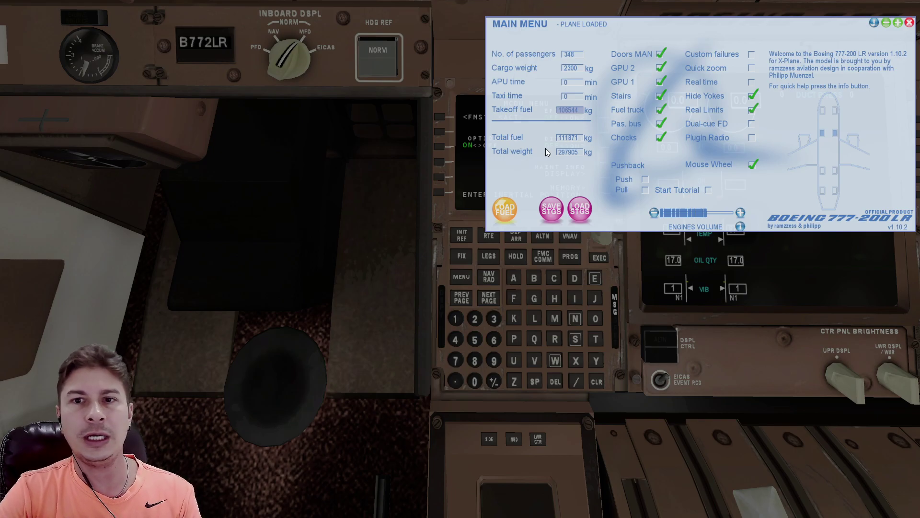
{"action": "key", "text": "Return"}
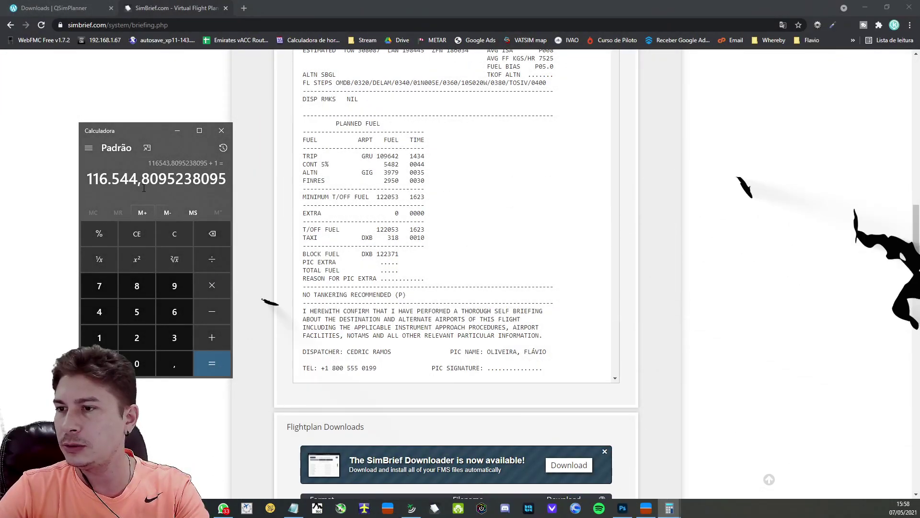
Recalculate 122371 × 100 ÷ 105 + 1 in the Windows Calculator and highlight the block fuel figure in the SimBrief briefing.
{"action": "key", "text": "Escape"}
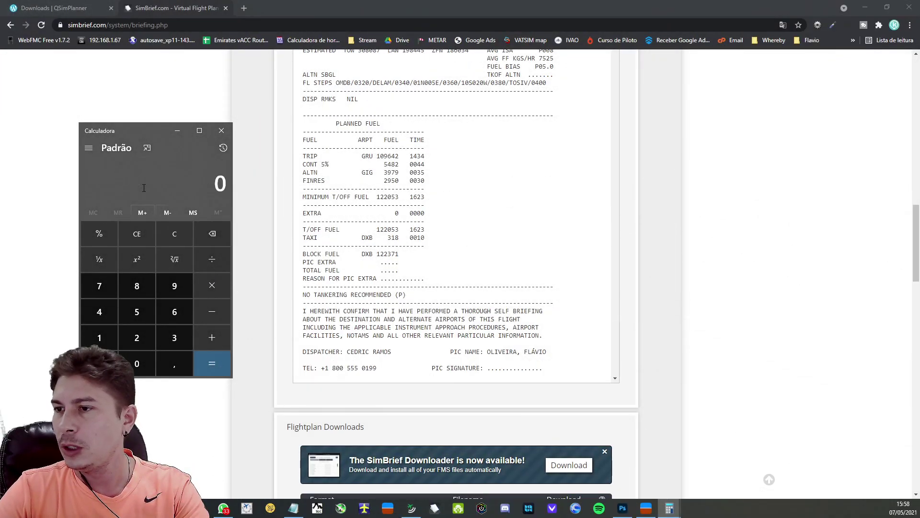
{"action": "type", "text": "12"}
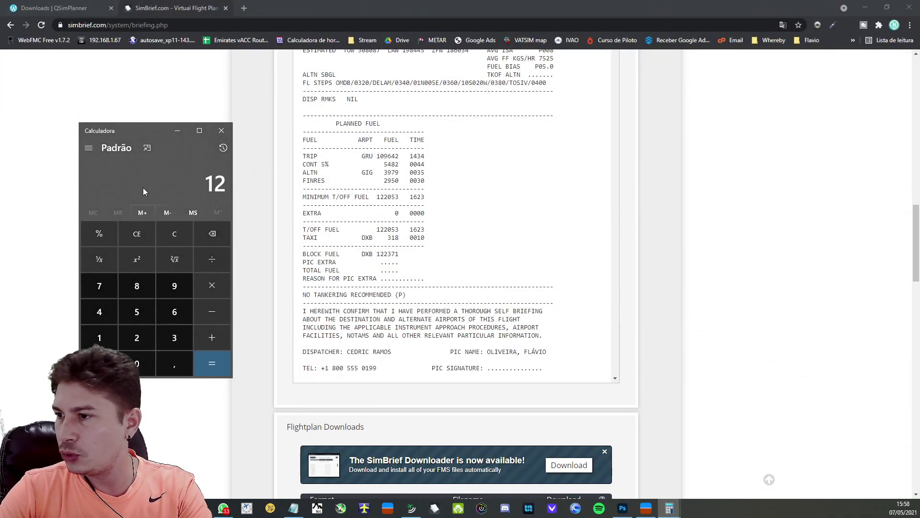
{"action": "type", "text": "237"}
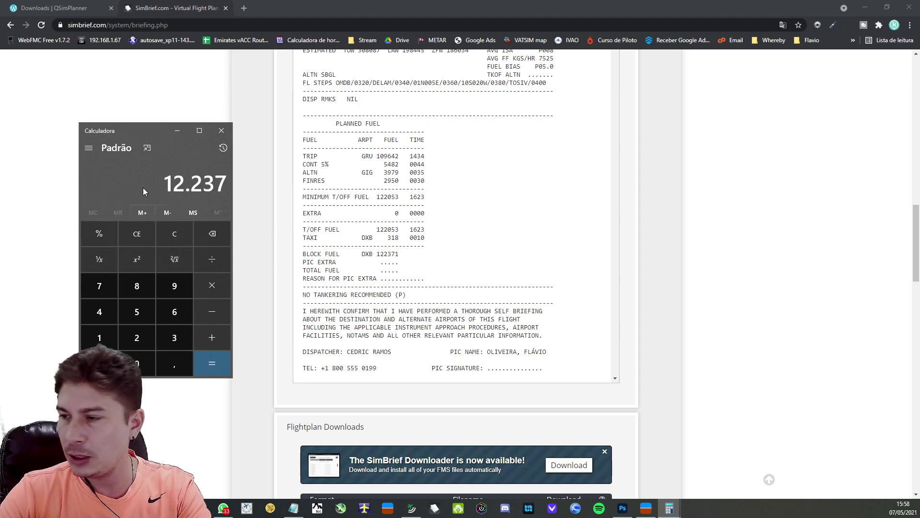
{"action": "type", "text": "1*100/"}
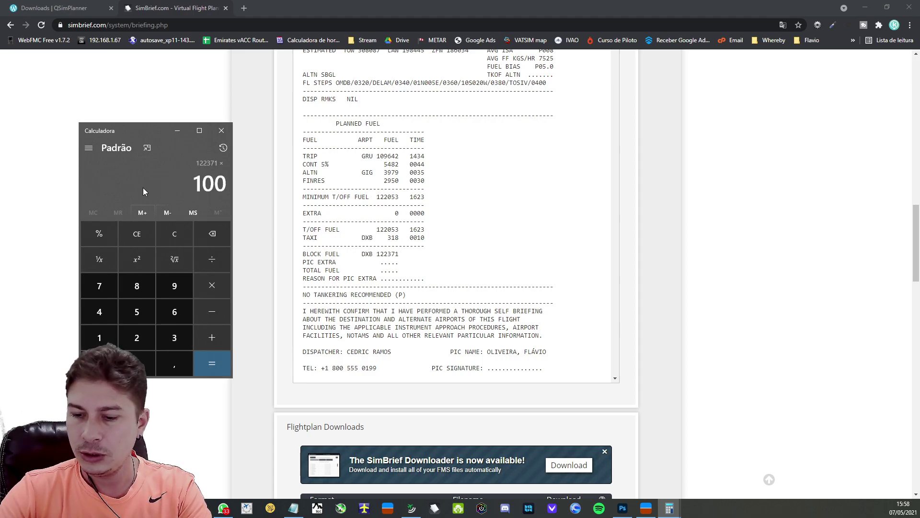
{"action": "type", "text": "105+1"}
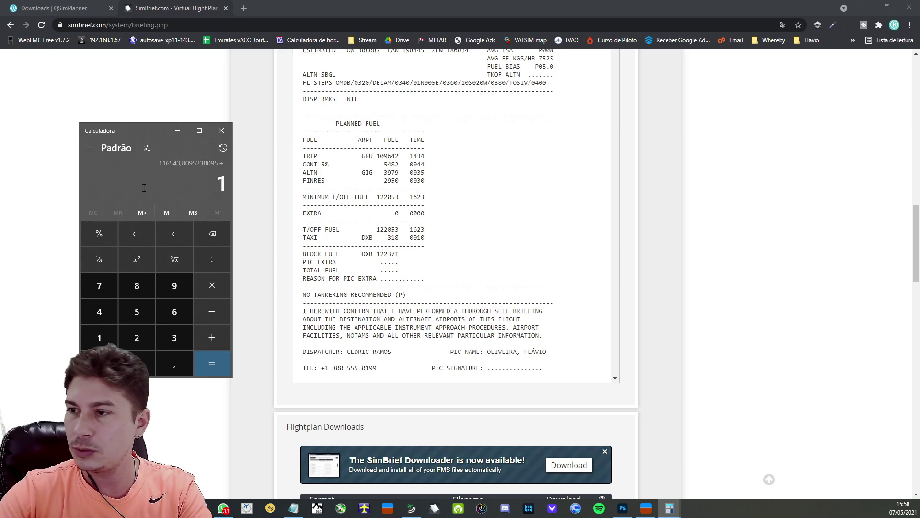
{"action": "key", "text": "Return"}
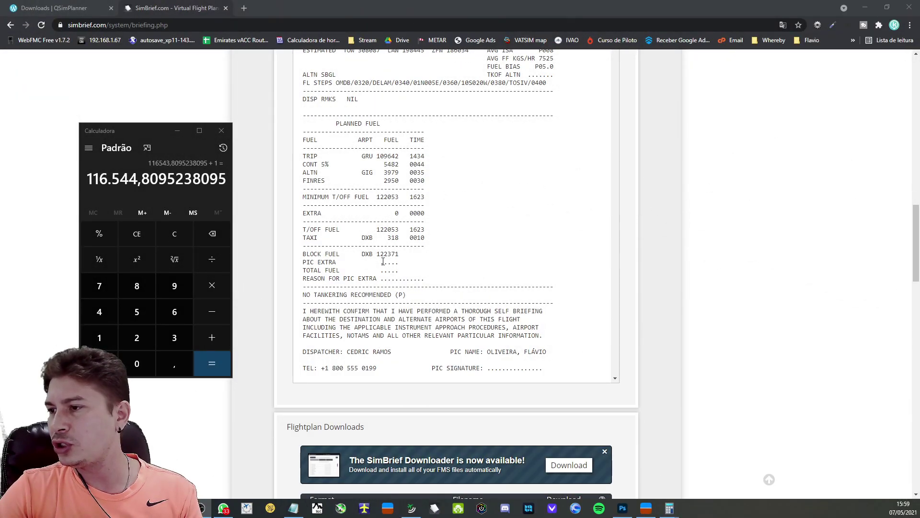
{"action": "left_click", "coordinate": [377, 258]}
{"action": "left_click_drag", "start_coordinate": [377, 258], "coordinate": [407, 258]}
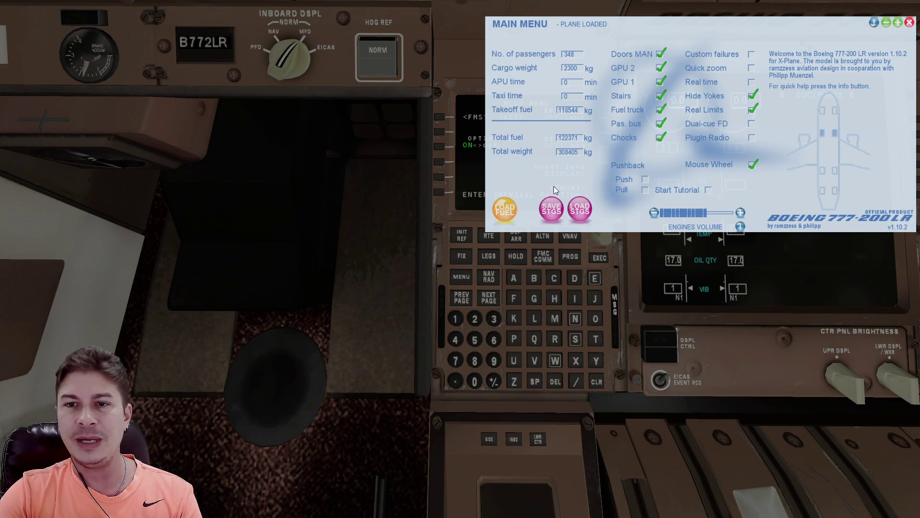
In X-Plane, load the aircraft with 116544 kg of takeoff fuel and close its main menu.
{"action": "left_click", "coordinate": [508, 207]}
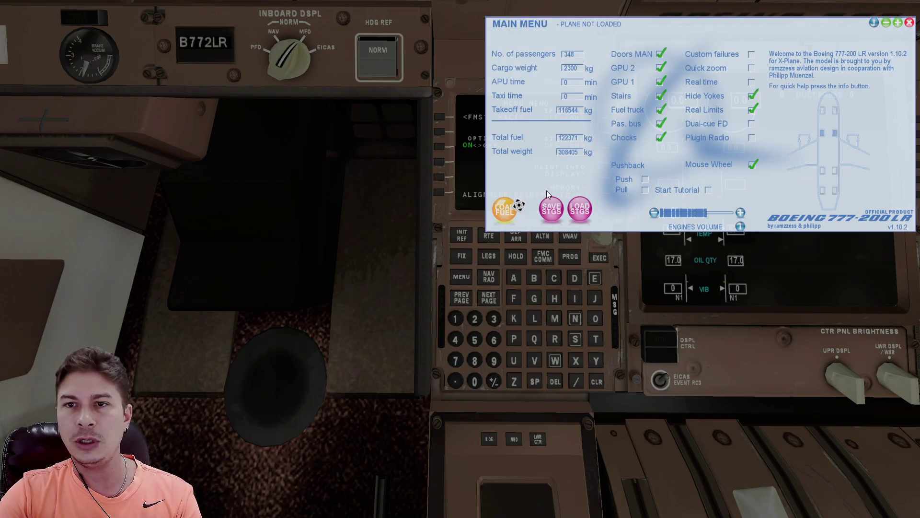
{"action": "left_click", "coordinate": [505, 213]}
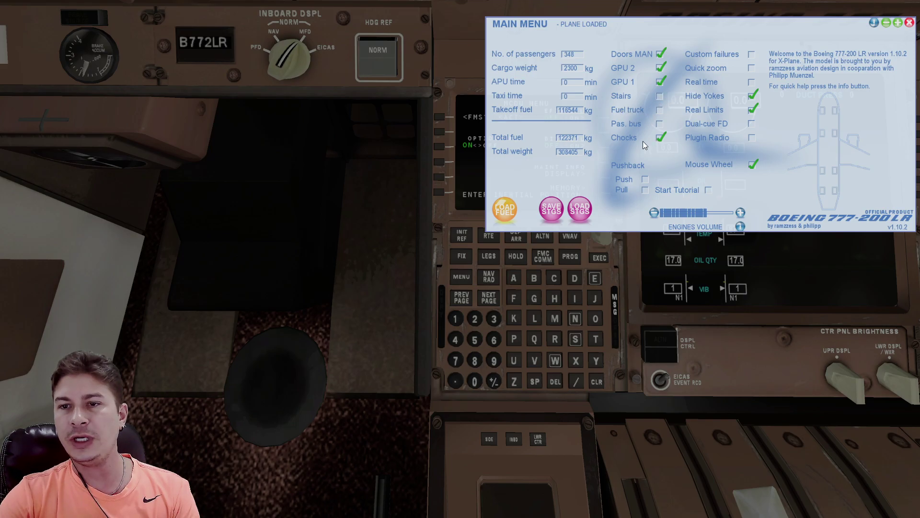
{"action": "left_click", "coordinate": [909, 22]}
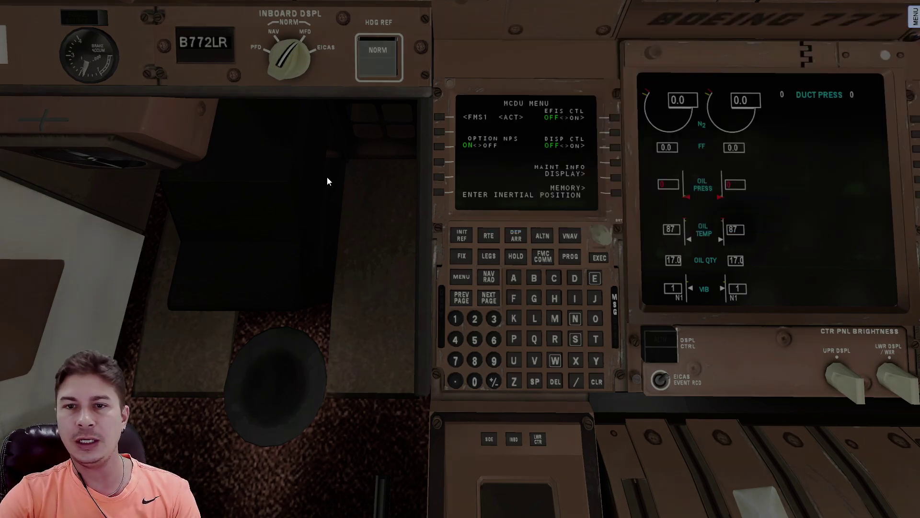
Open the FMS identification page on the cockpit's MCDU and clear the scratchpad message.
{"action": "left_click", "coordinate": [438, 117]}
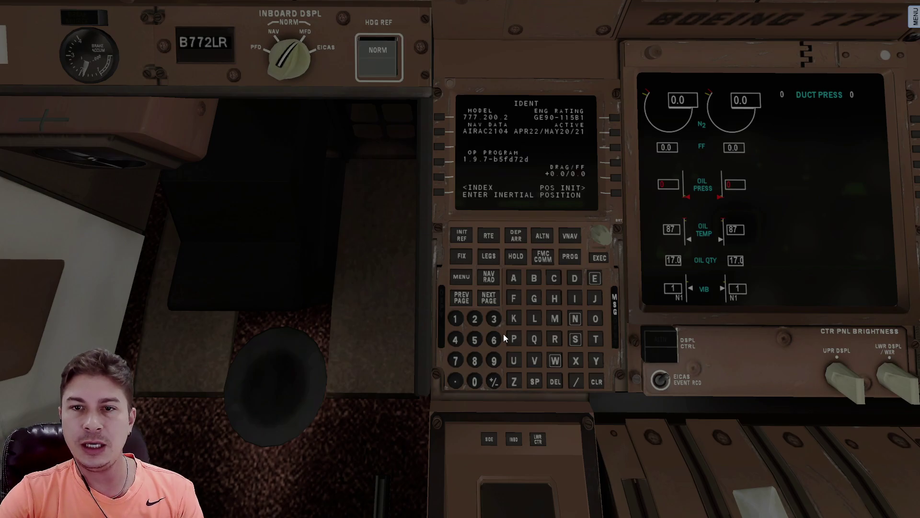
{"action": "left_click", "coordinate": [596, 382]}
{"action": "left_click", "coordinate": [596, 382]}
{"action": "left_click", "coordinate": [597, 382]}
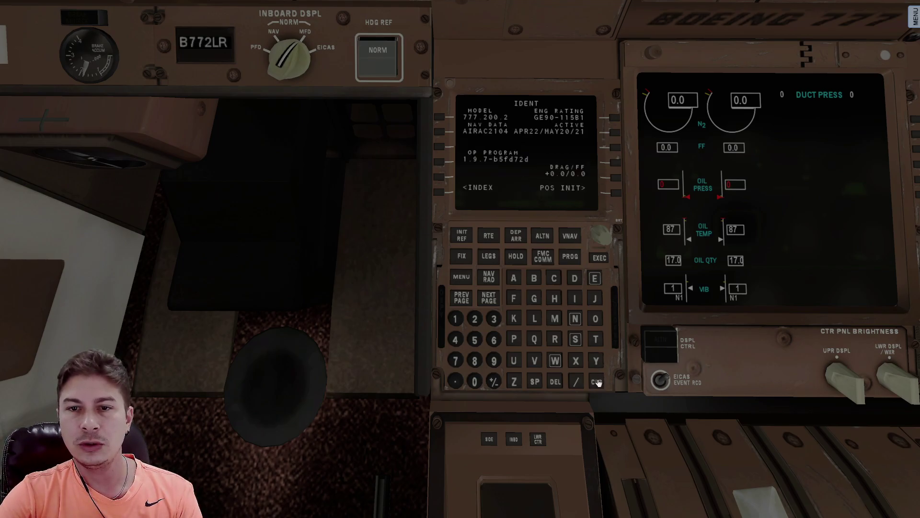
On the position initialization page, enter OMDB as the reference airport and set the inertial position from the GPS position.
{"action": "left_click", "coordinate": [616, 194]}
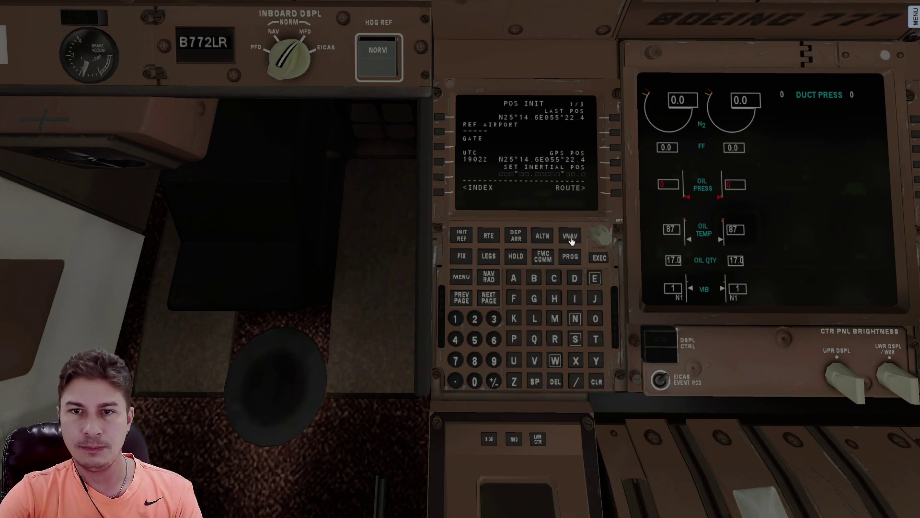
{"action": "left_click", "coordinate": [596, 321]}
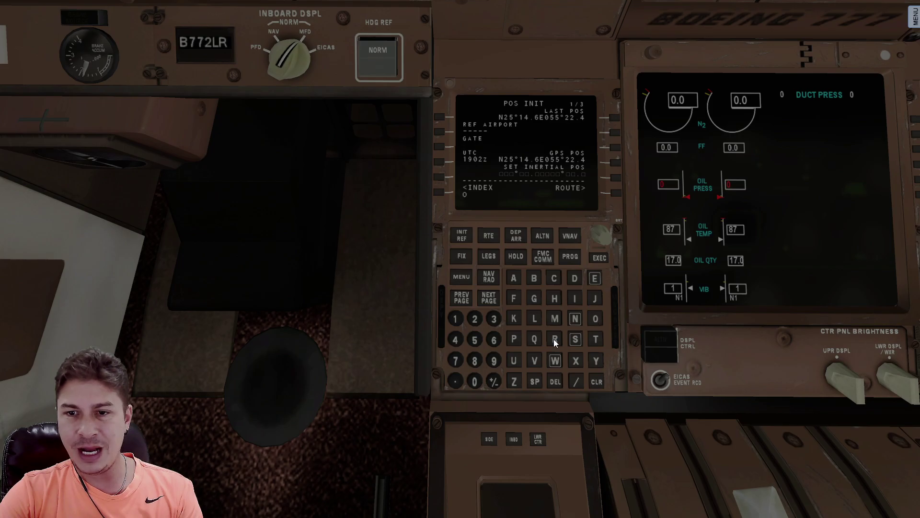
{"action": "left_click", "coordinate": [555, 318]}
{"action": "left_click", "coordinate": [534, 278]}
{"action": "left_click", "coordinate": [439, 132]}
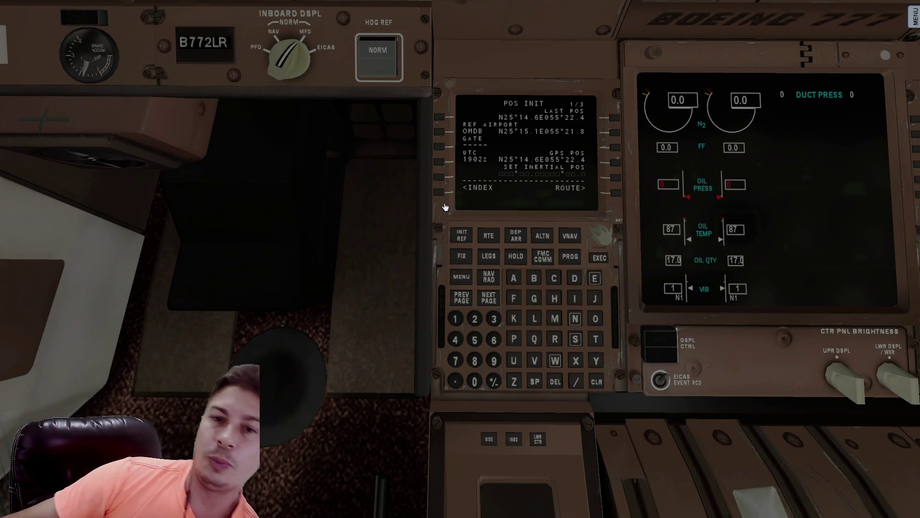
{"action": "left_click", "coordinate": [616, 162]}
{"action": "left_click", "coordinate": [616, 177]}
Load the company route OMDBSBGR on the FMS route page.
{"action": "left_click", "coordinate": [614, 193]}
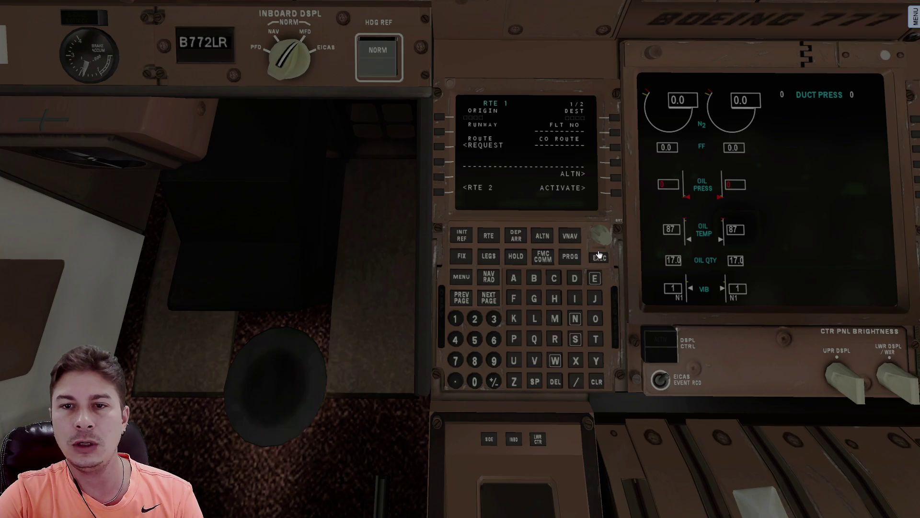
{"action": "left_click", "coordinate": [596, 319]}
{"action": "left_click", "coordinate": [555, 319]}
{"action": "left_click", "coordinate": [575, 279]}
{"action": "left_click", "coordinate": [535, 280]}
{"action": "left_click", "coordinate": [575, 340]}
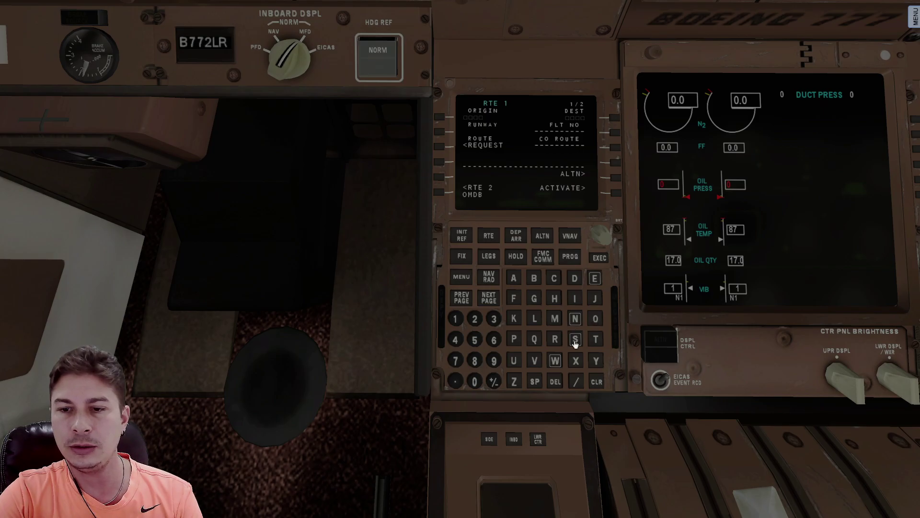
{"action": "left_click", "coordinate": [534, 279]}
{"action": "left_click", "coordinate": [535, 299]}
{"action": "left_click", "coordinate": [556, 339]}
{"action": "left_click", "coordinate": [614, 148]}
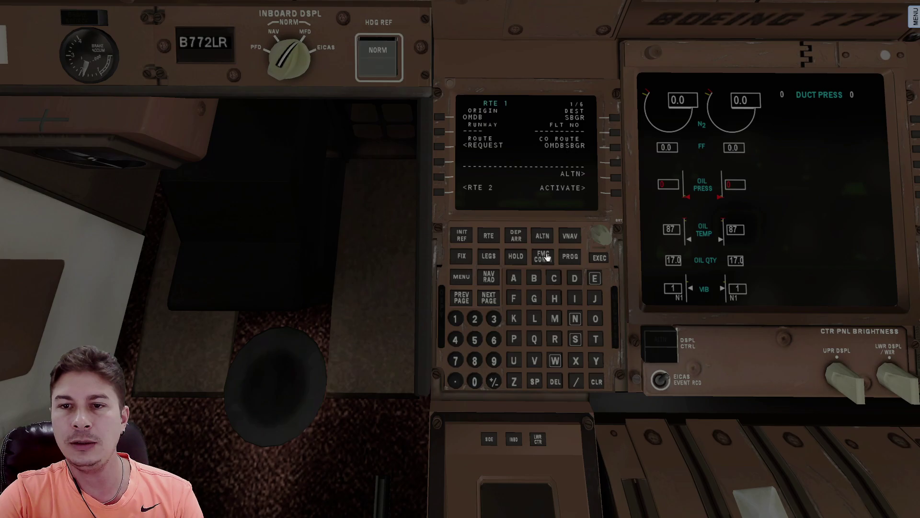
Enter AB9481 as the flight number on the FMS route page.
{"action": "left_click", "coordinate": [514, 279]}
{"action": "left_click", "coordinate": [535, 280]}
{"action": "left_click", "coordinate": [496, 361]}
{"action": "left_click", "coordinate": [456, 340]}
{"action": "left_click", "coordinate": [475, 361]}
{"action": "left_click", "coordinate": [455, 319]}
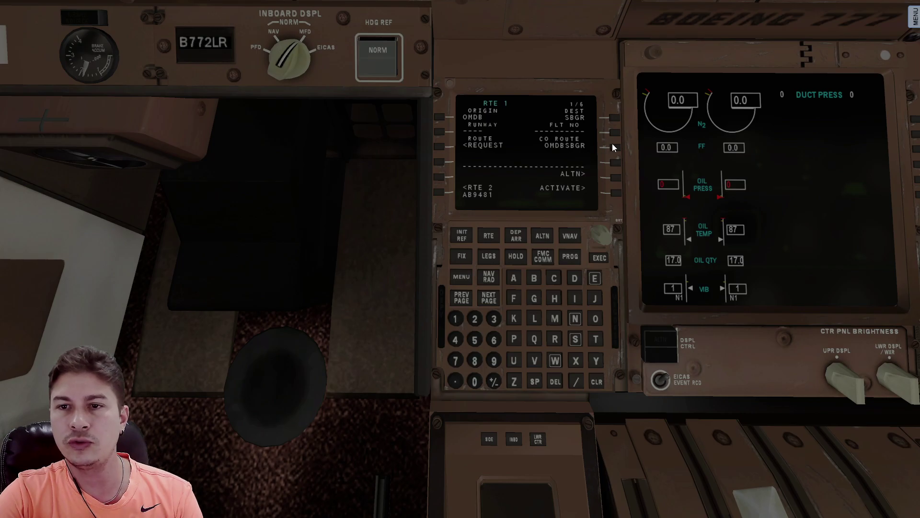
{"action": "left_click", "coordinate": [614, 133]}
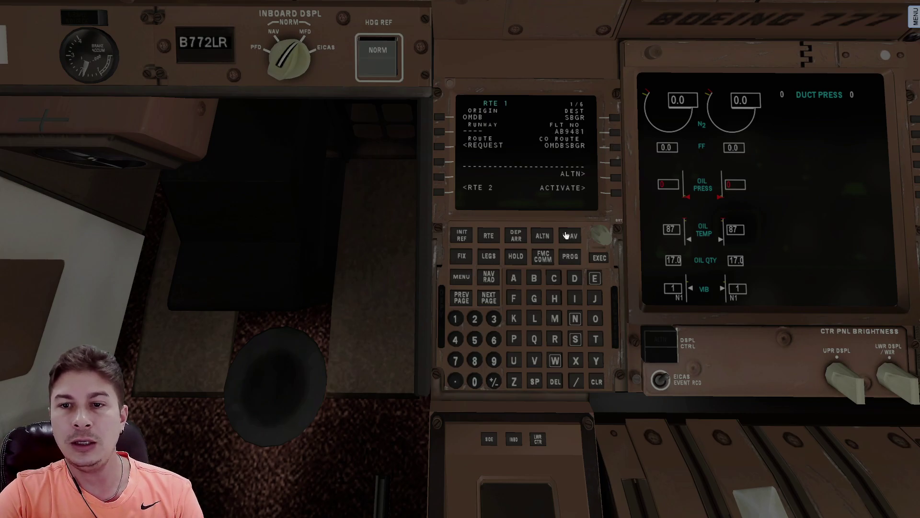
Activate and execute route 1, and open the performance initialization page.
{"action": "left_click", "coordinate": [614, 193]}
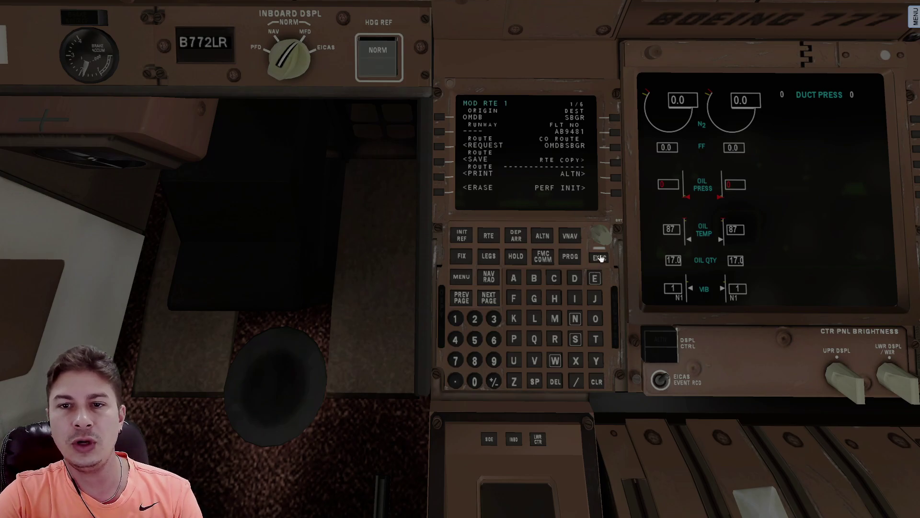
{"action": "left_click", "coordinate": [599, 258]}
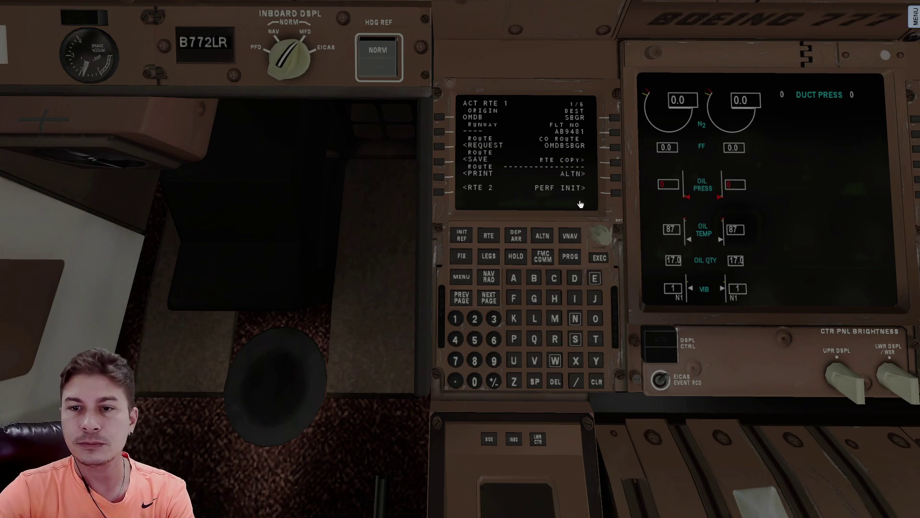
{"action": "left_click", "coordinate": [618, 193]}
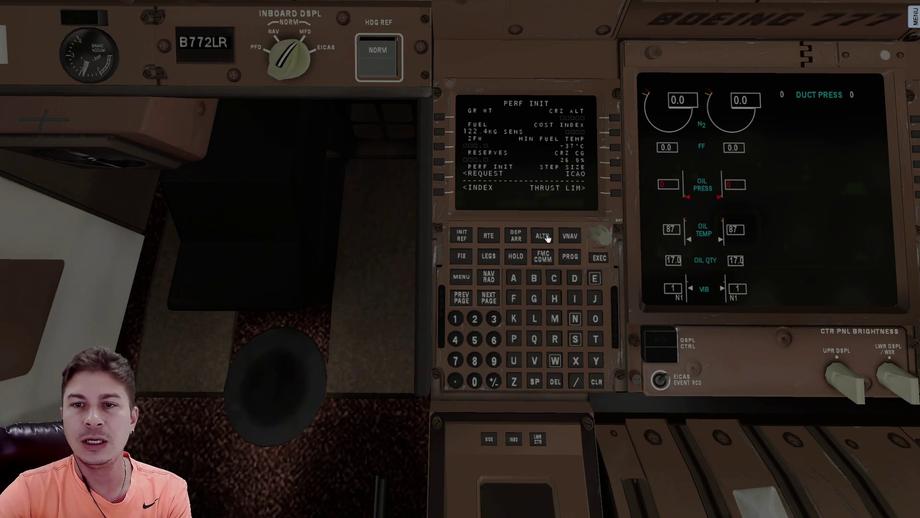
Set the cruise altitude to FL320 and the cost index to 85 on the performance initialization page.
{"action": "left_click", "coordinate": [494, 320]}
{"action": "left_click", "coordinate": [475, 319]}
{"action": "left_click", "coordinate": [474, 378]}
{"action": "left_click", "coordinate": [614, 117]}
{"action": "left_click", "coordinate": [473, 359]}
{"action": "left_click", "coordinate": [475, 339]}
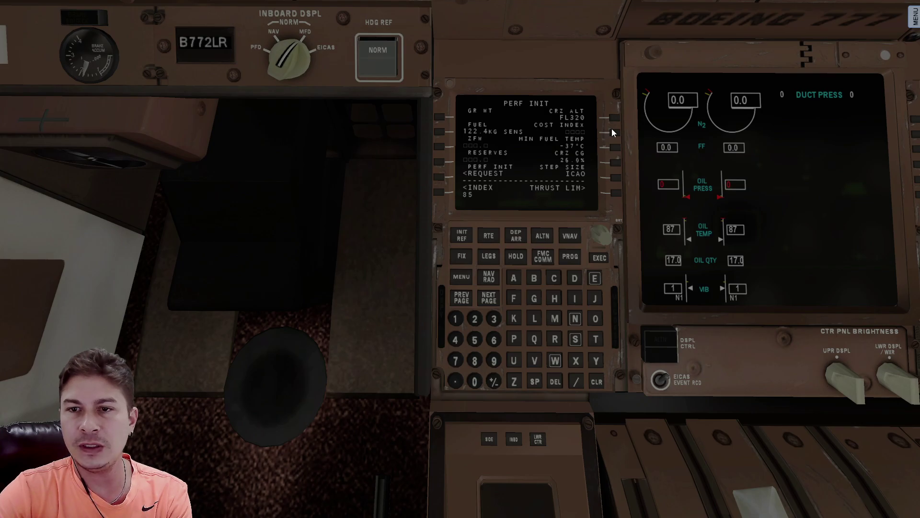
{"action": "left_click", "coordinate": [614, 132]}
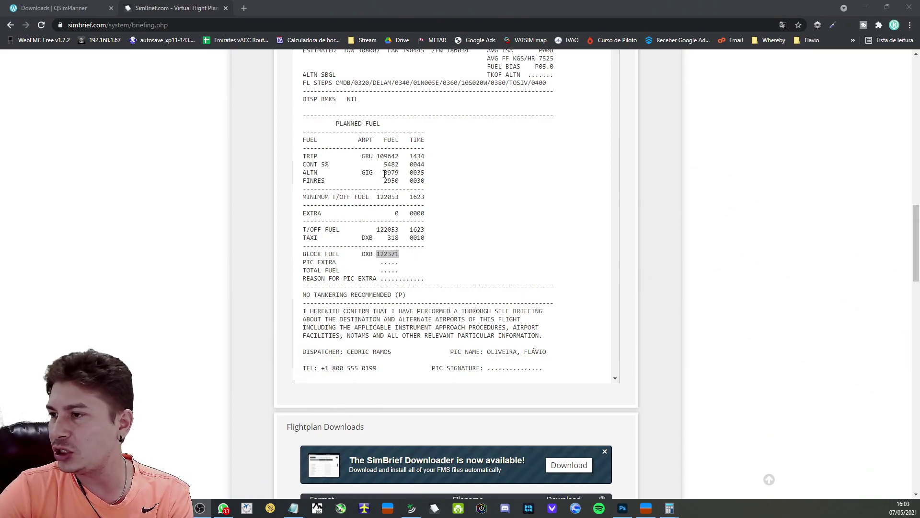
Switch to the SimBrief briefing and examine the alternate and final reserve fuel in the enlarged planned fuel table.
{"action": "left_click", "coordinate": [203, 224]}
{"action": "key", "text": "ctrl+plus"}
{"action": "key", "text": "ctrl+plus"}
{"action": "key", "text": "ctrl+plus"}
{"action": "key", "text": "ctrl+plus"}
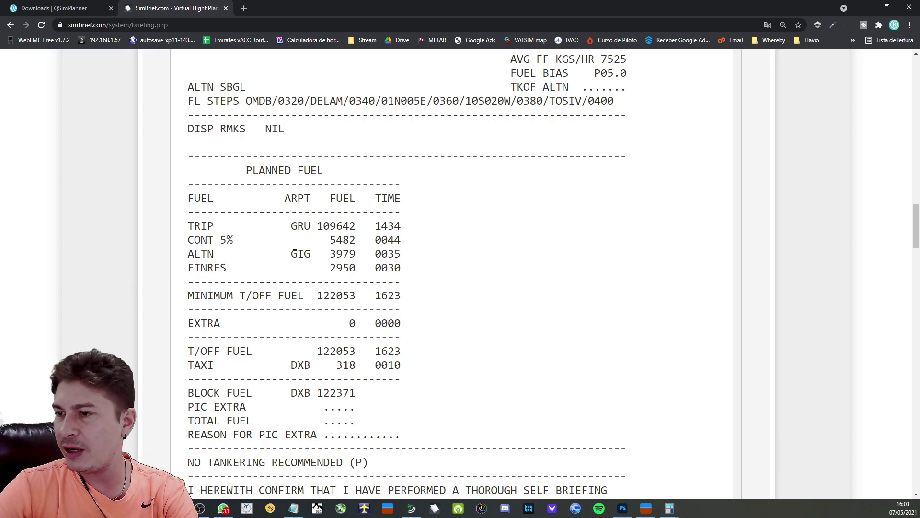
{"action": "left_click_drag", "start_coordinate": [188, 254], "coordinate": [356, 254]}
{"action": "left_click_drag", "start_coordinate": [187, 267], "coordinate": [358, 270]}
{"action": "left_click", "coordinate": [358, 270]}
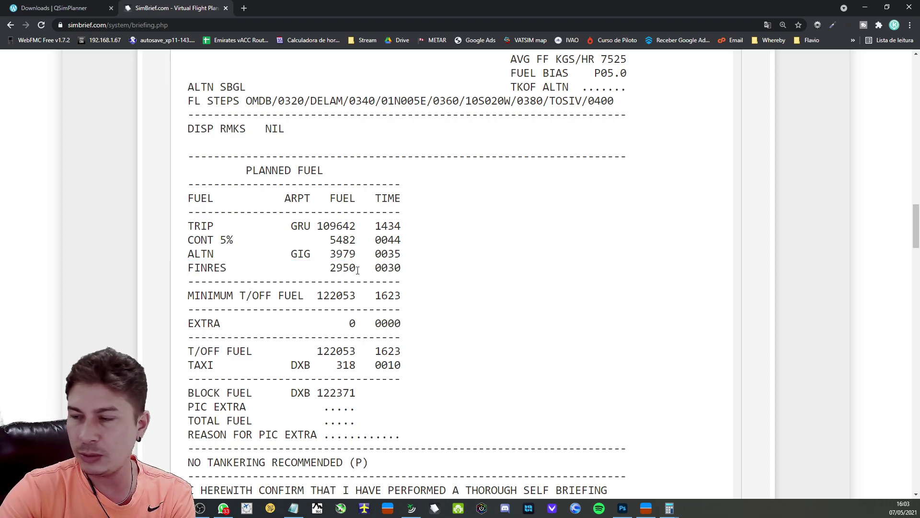
Add the alternate fuel 3979 and the final reserve 2950 in the calculator, and close it.
{"action": "key", "text": "XF86Calculator"}
{"action": "left_click_drag", "start_coordinate": [160, 134], "coordinate": [573, 162]}
{"action": "type", "text": "3979"}
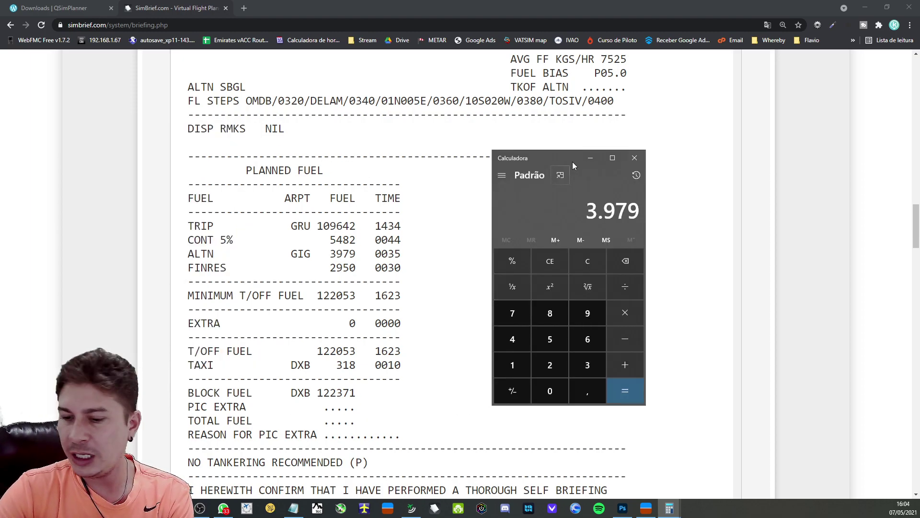
{"action": "key", "text": "plus"}
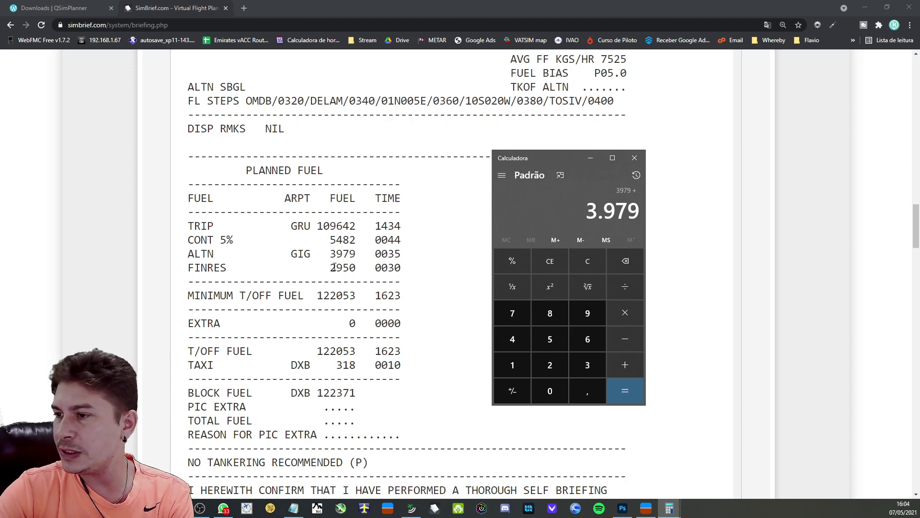
{"action": "type", "text": "2950"}
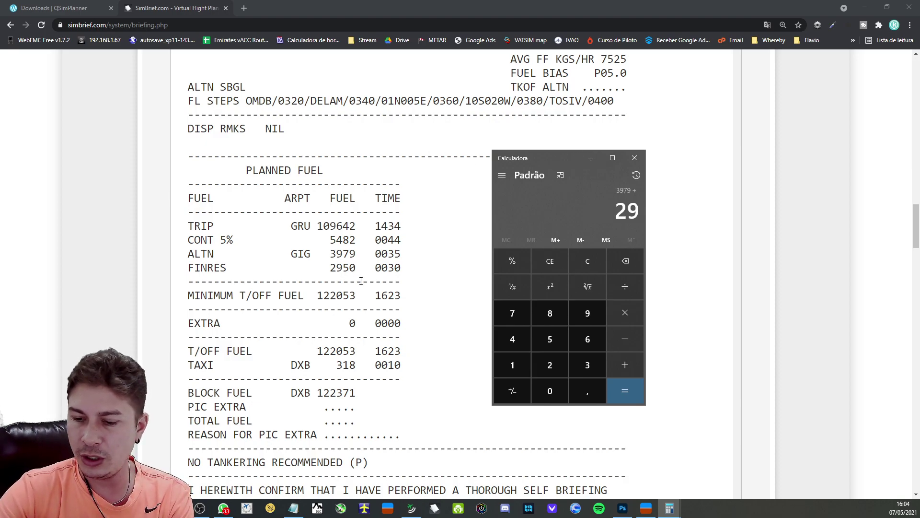
{"action": "key", "text": "Return"}
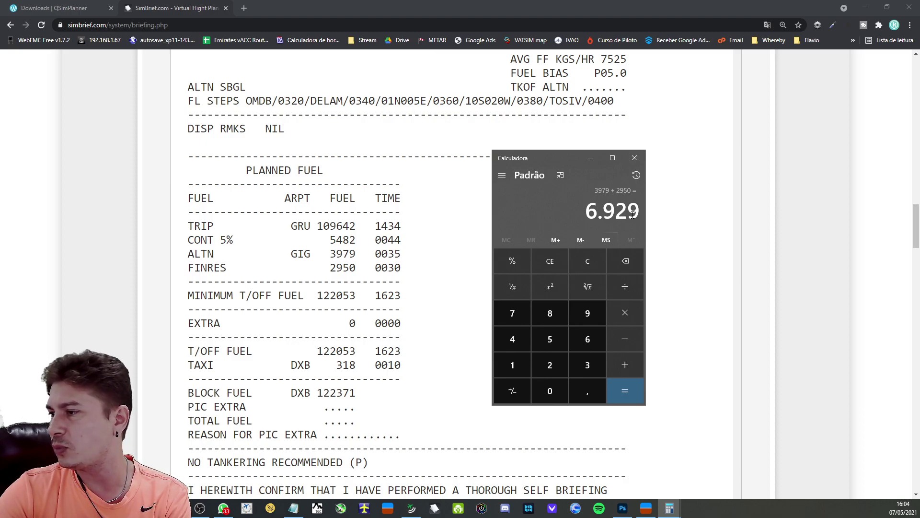
{"action": "left_click", "coordinate": [634, 158]}
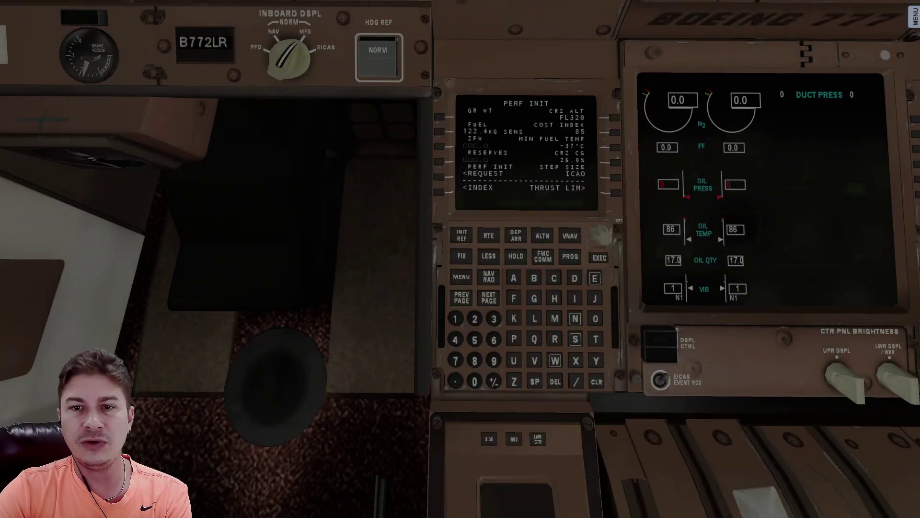
Back in X-Plane, enter 6.9 as the FMS reserves and request the performance initialization data.
{"action": "left_click", "coordinate": [494, 340]}
{"action": "left_click", "coordinate": [455, 381]}
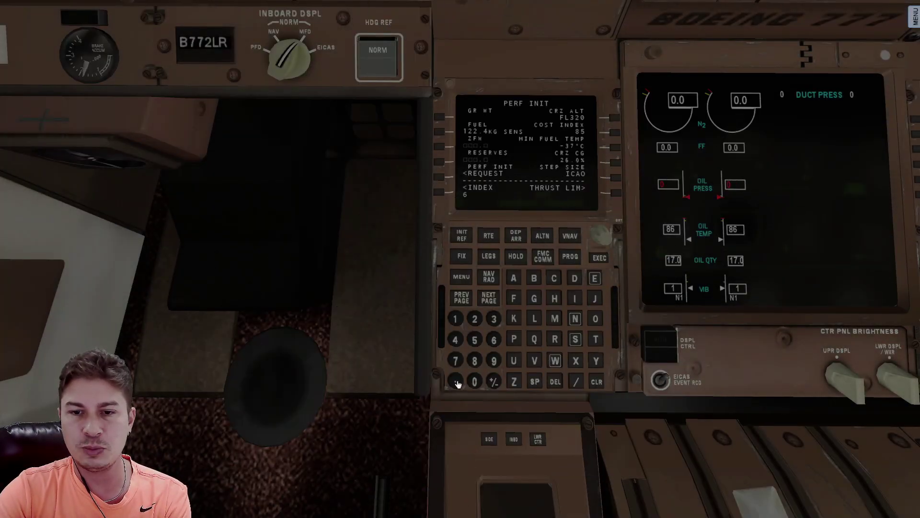
{"action": "left_click", "coordinate": [493, 360]}
{"action": "left_click", "coordinate": [441, 161]}
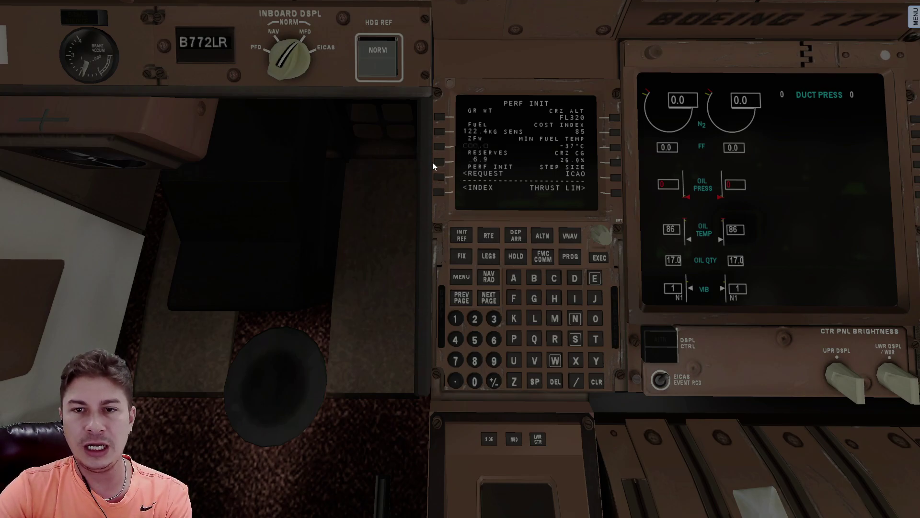
{"action": "left_click", "coordinate": [440, 181]}
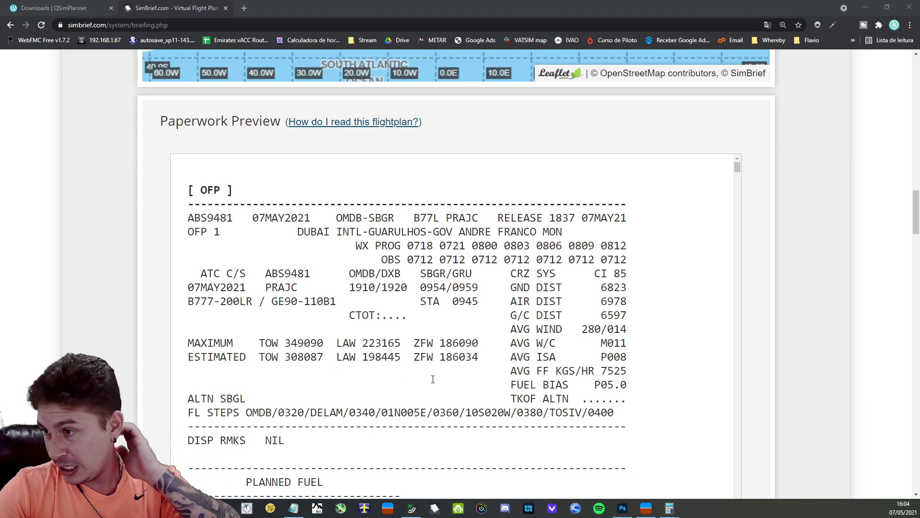
Switch to the SimBrief flight plan and examine its estimated zero fuel weight.
{"action": "left_click_drag", "start_coordinate": [440, 357], "coordinate": [479, 357]}
{"action": "left_click", "coordinate": [478, 358]}
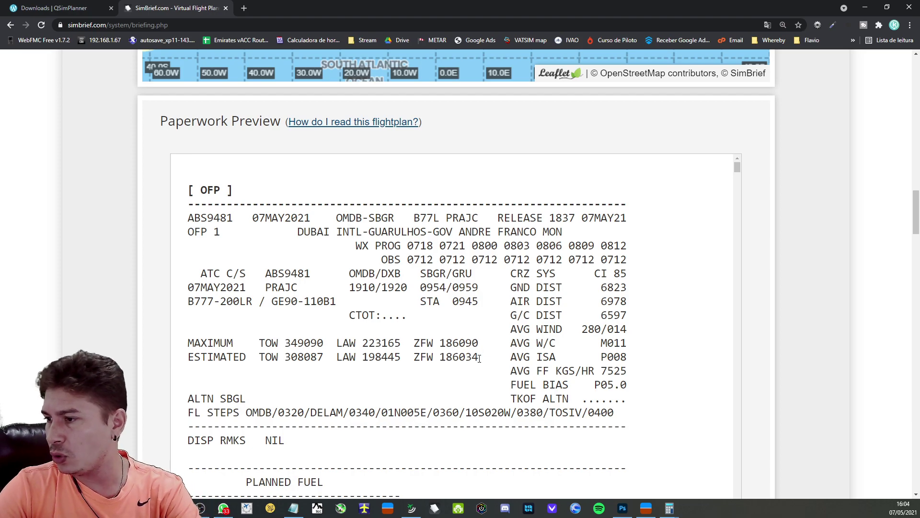
{"action": "left_click_drag", "start_coordinate": [440, 357], "coordinate": [480, 357]}
{"action": "left_click", "coordinate": [480, 358]}
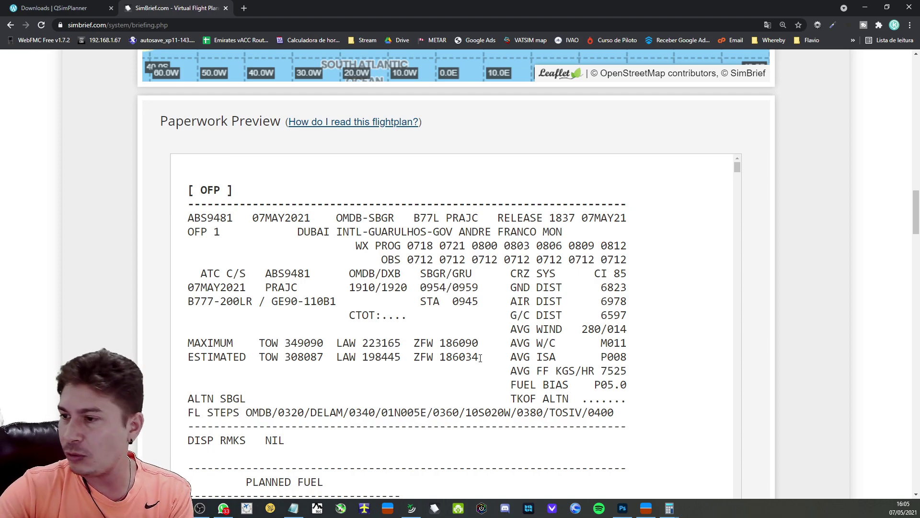
{"action": "scroll", "coordinate": [443, 315], "scroll_direction": "down", "scroll_amount": 2}
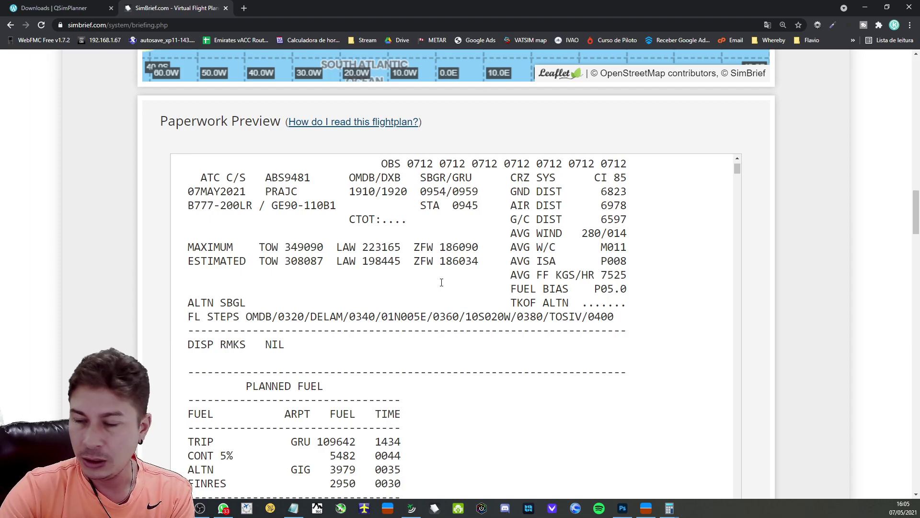
Subtract 185700 from the estimated zero fuel weight 186034 in the calculator, and close it.
{"action": "key", "text": "XF86Calculator"}
{"action": "left_click_drag", "start_coordinate": [538, 155], "coordinate": [589, 163]}
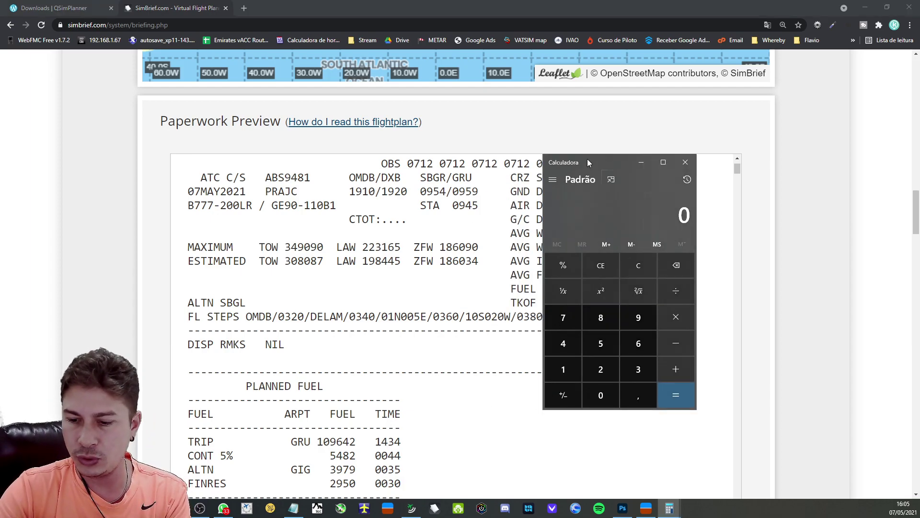
{"action": "type", "text": "186"}
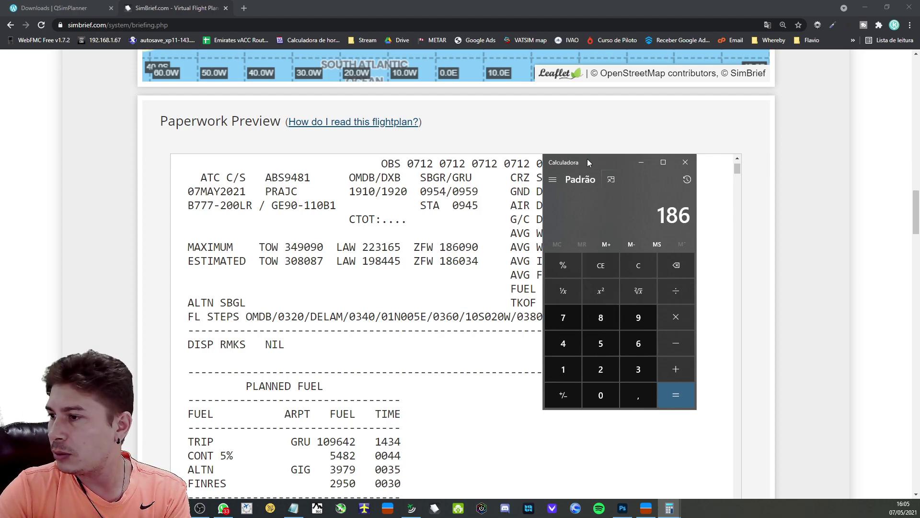
{"action": "type", "text": ".034"}
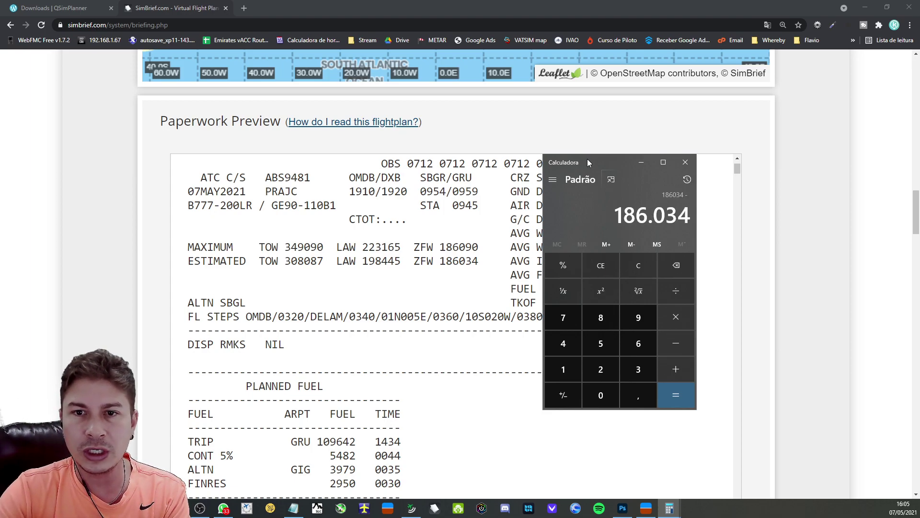
{"action": "type", "text": "185"}
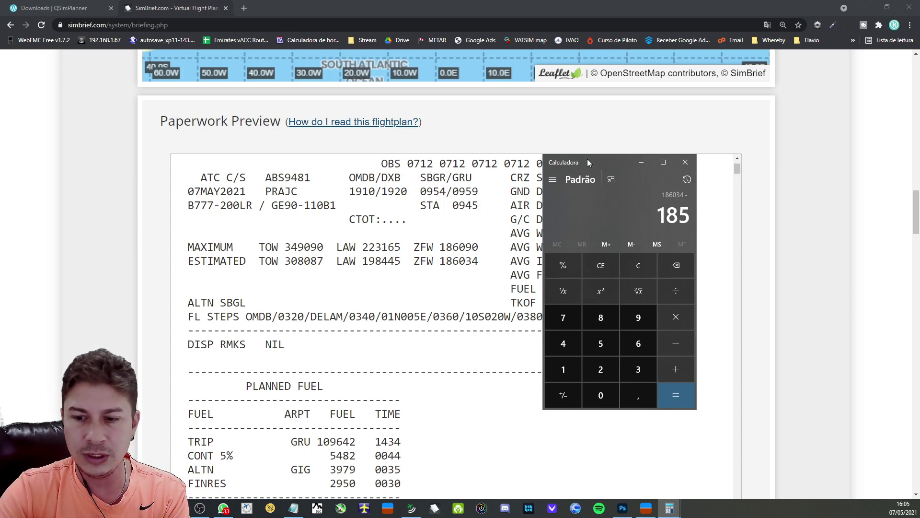
{"action": "type", "text": "700"}
{"action": "key", "text": "Return"}
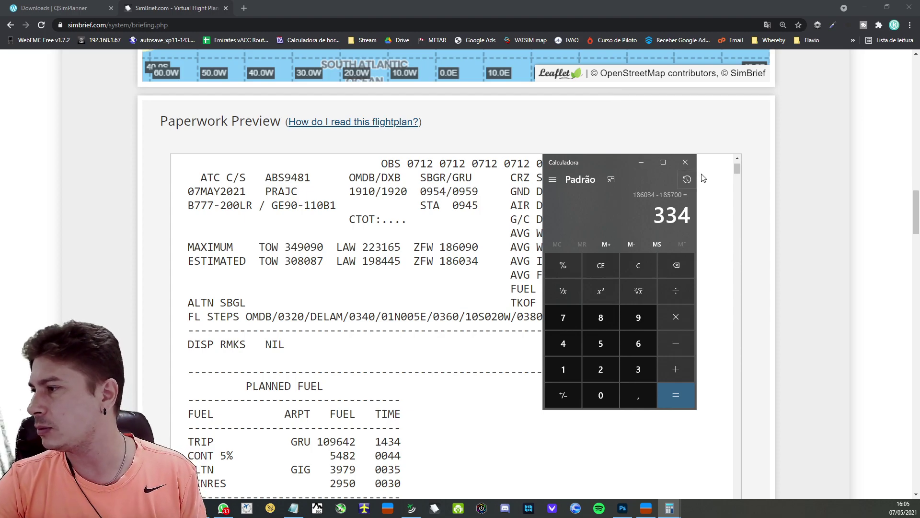
{"action": "left_click", "coordinate": [686, 162]}
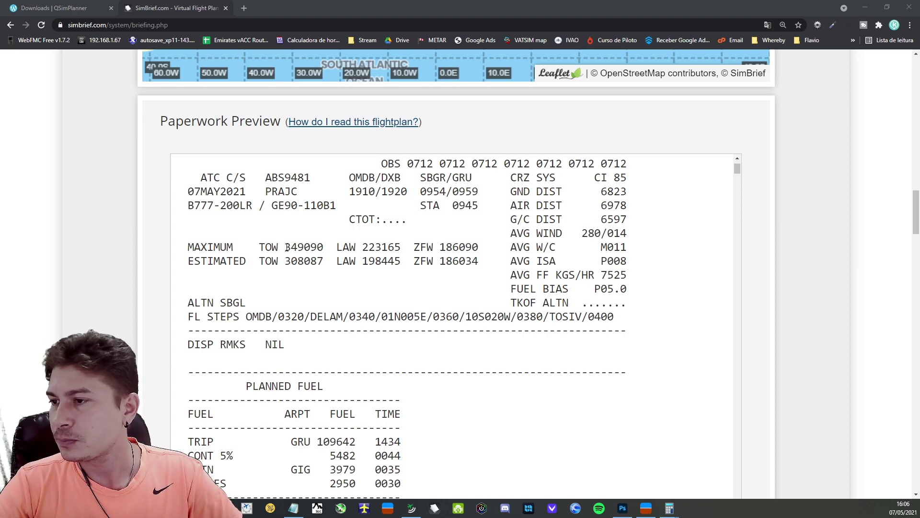
Examine the maximum and estimated takeoff weights in the SimBrief flight plan.
{"action": "left_click_drag", "start_coordinate": [287, 247], "coordinate": [307, 247]}
{"action": "left_click", "coordinate": [307, 247]}
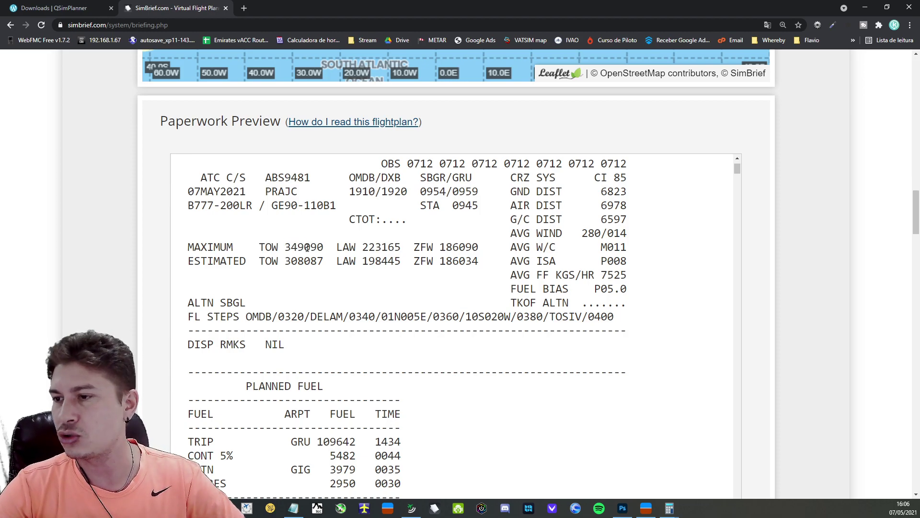
{"action": "left_click_drag", "start_coordinate": [287, 247], "coordinate": [324, 247]}
{"action": "left_click", "coordinate": [323, 246]}
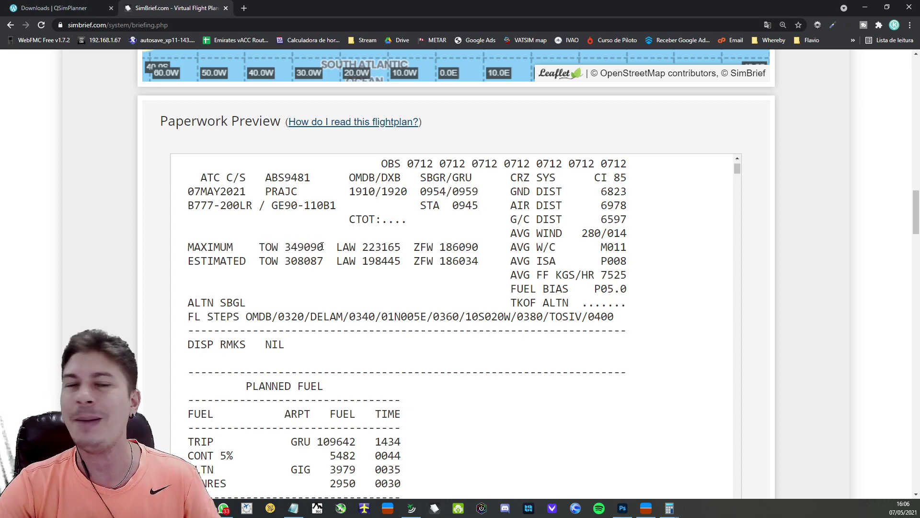
{"action": "left_click_drag", "start_coordinate": [287, 248], "coordinate": [325, 247]}
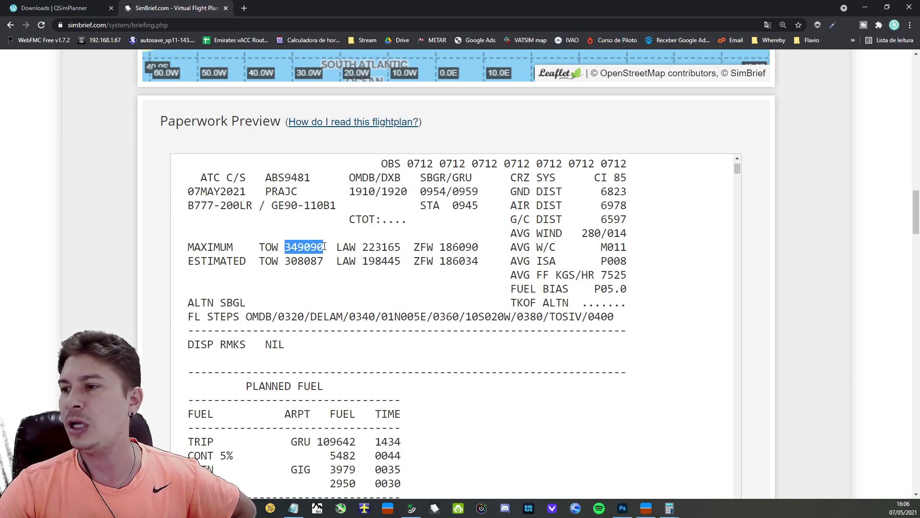
{"action": "left_click", "coordinate": [323, 247]}
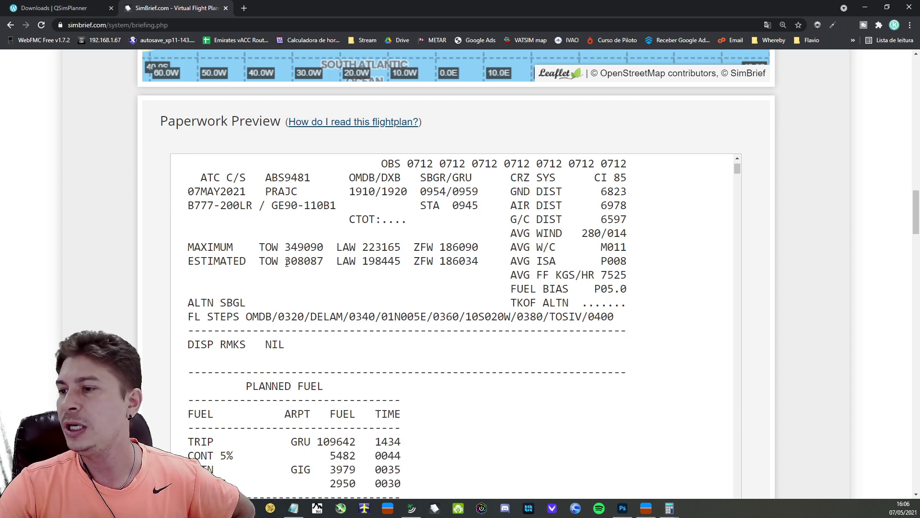
{"action": "double_click", "coordinate": [206, 264]}
{"action": "left_click", "coordinate": [206, 263]}
{"action": "left_click_drag", "start_coordinate": [286, 261], "coordinate": [326, 262]}
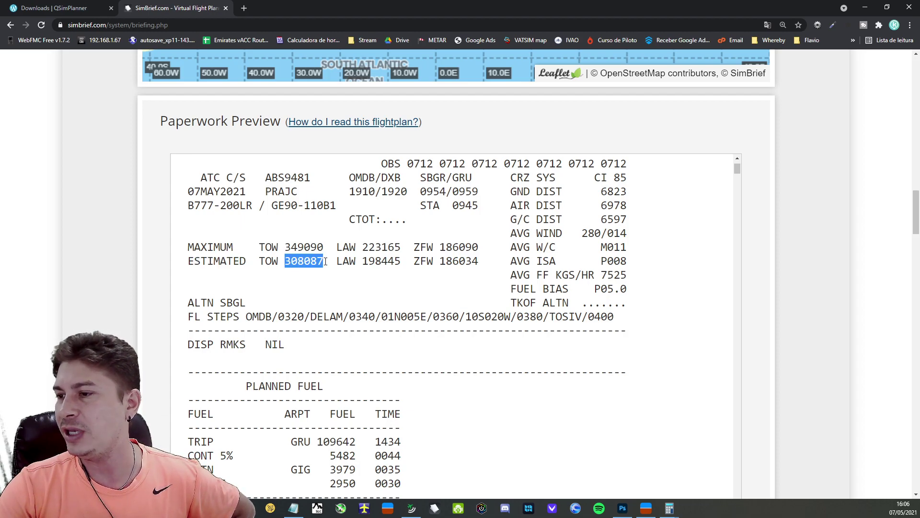
{"action": "left_click", "coordinate": [293, 266]}
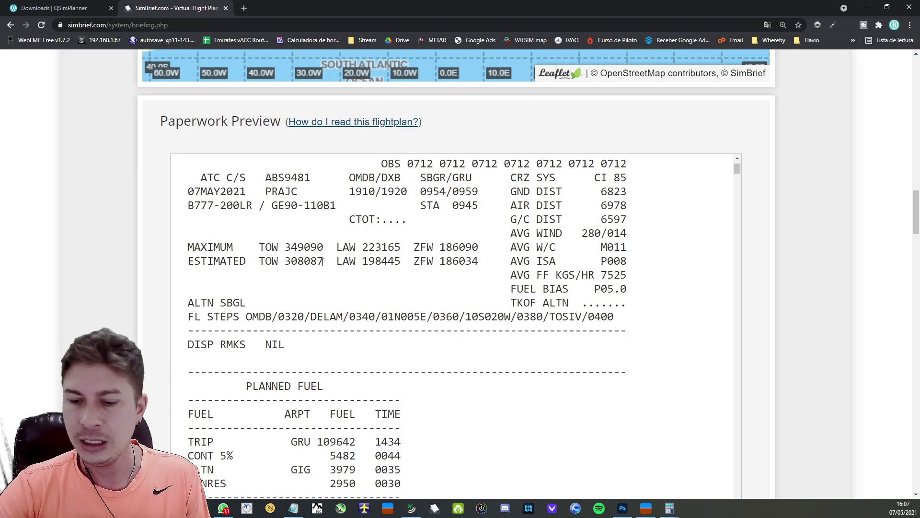
Subtract the SimBrief estimated takeoff weight 308087 from 308200 in the calculator, and close it.
{"action": "key", "text": "XF86Calculator"}
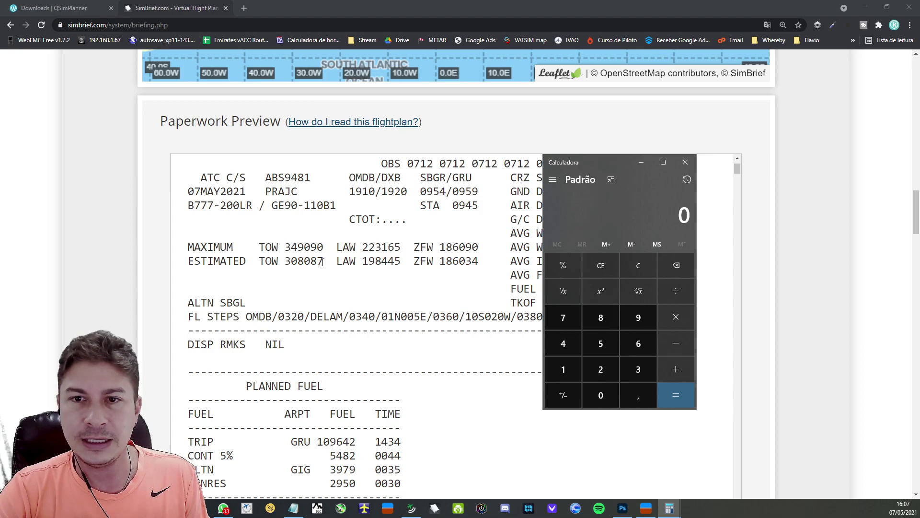
{"action": "type", "text": "308200"}
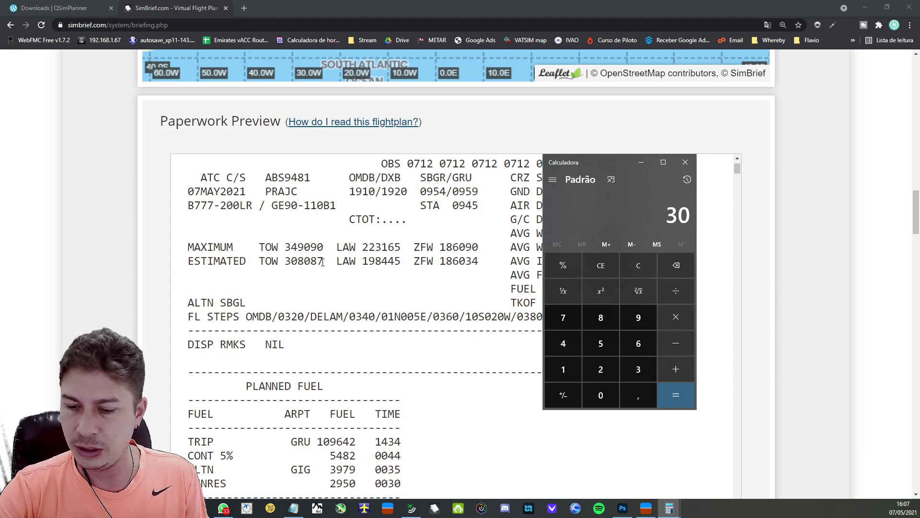
{"action": "key", "text": "minus"}
{"action": "type", "text": "308"}
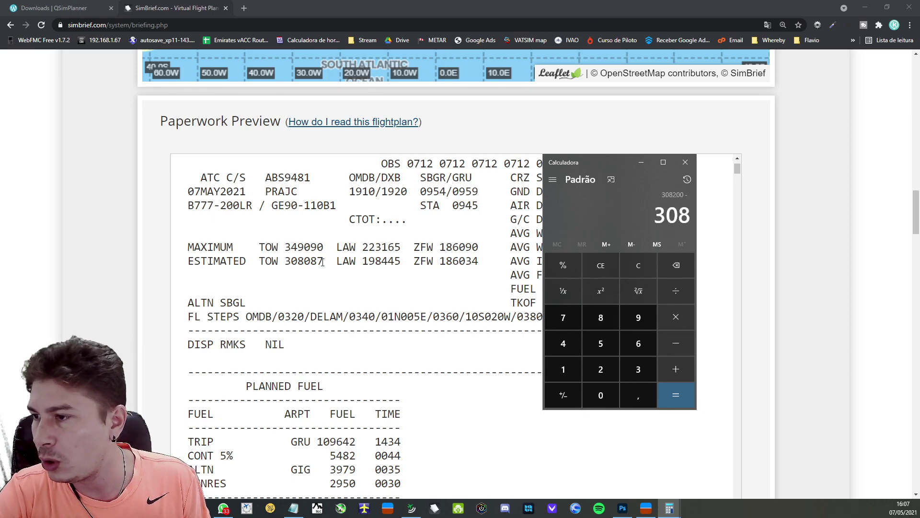
{"action": "type", "text": "087"}
{"action": "key", "text": "Return"}
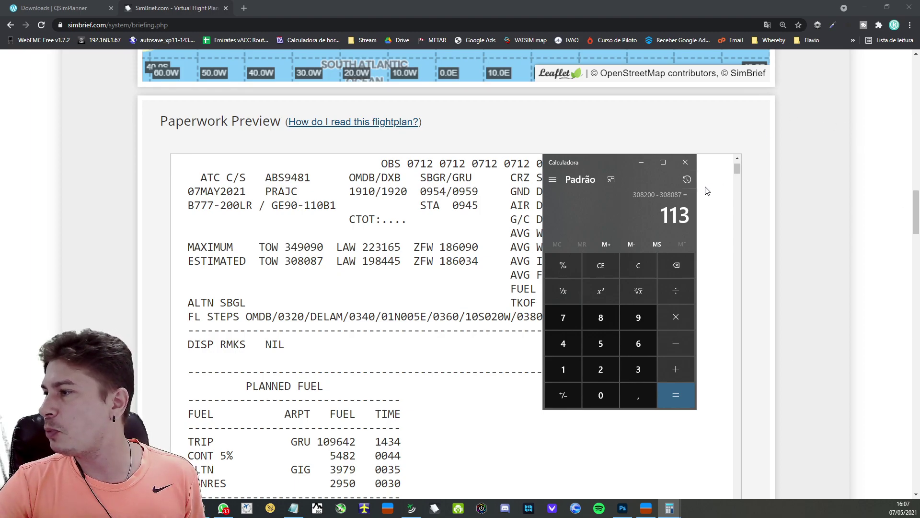
{"action": "left_click", "coordinate": [685, 163]}
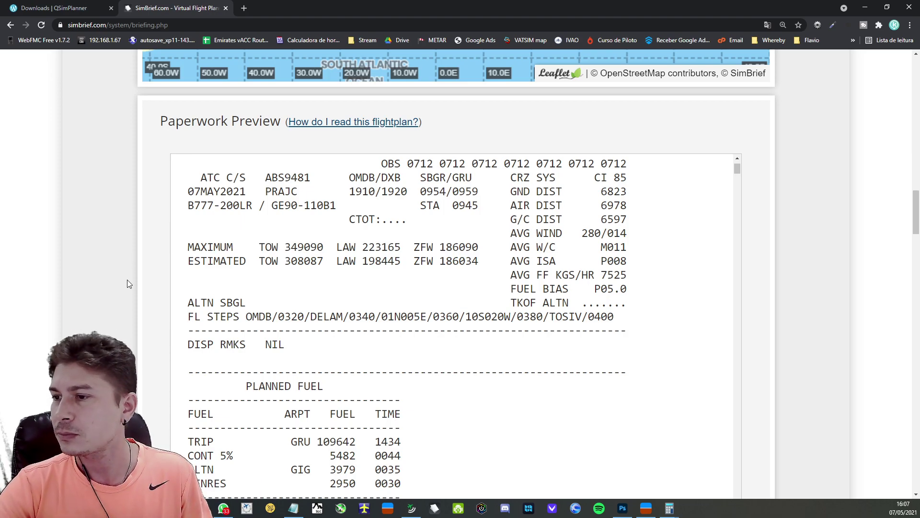
Switch to X-Plane and go from the FMS performance initialization page to the thrust limit page.
{"action": "scroll", "coordinate": [130, 283], "scroll_direction": "down", "scroll_amount": 1}
{"action": "scroll", "coordinate": [129, 281], "scroll_direction": "down", "scroll_amount": 1}
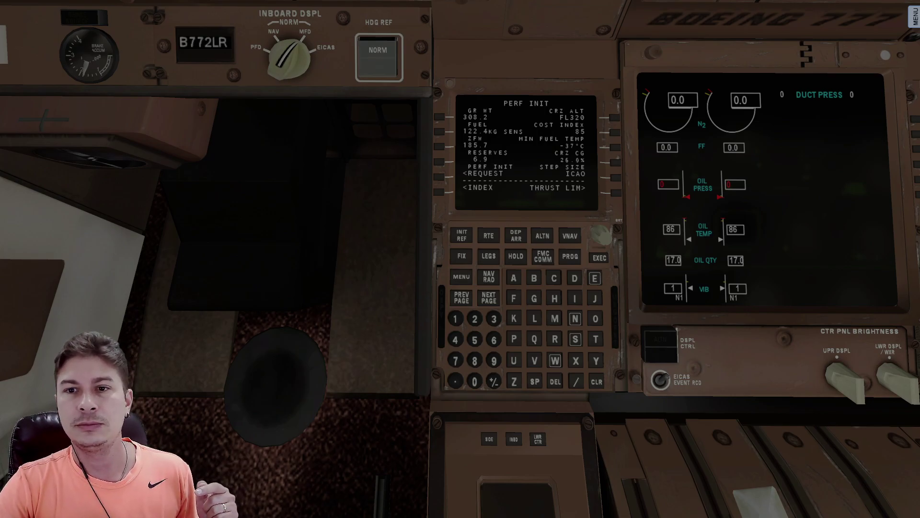
{"action": "left_click", "coordinate": [613, 194]}
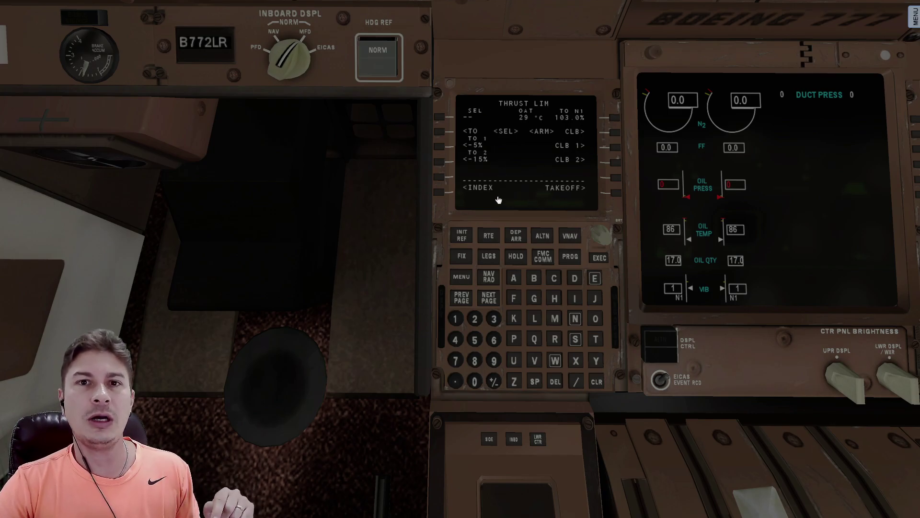
Switch to QSimPlanner and open its takeoff performance calculation.
{"action": "mouse_move", "coordinate": [369, 4]}
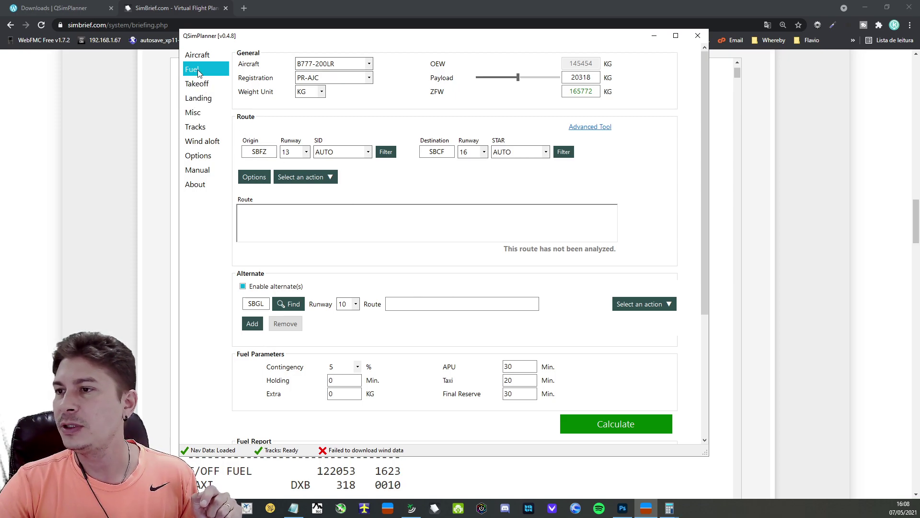
{"action": "left_click", "coordinate": [197, 84]}
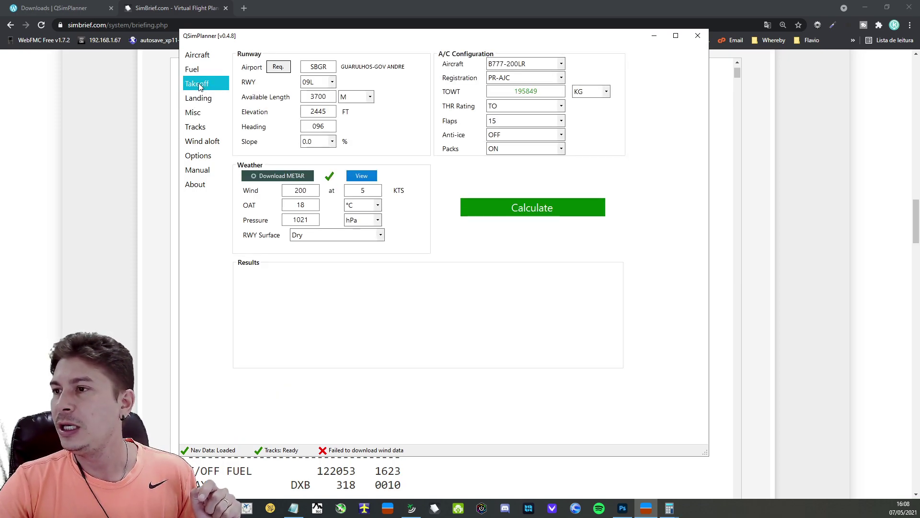
{"action": "left_click", "coordinate": [195, 68]}
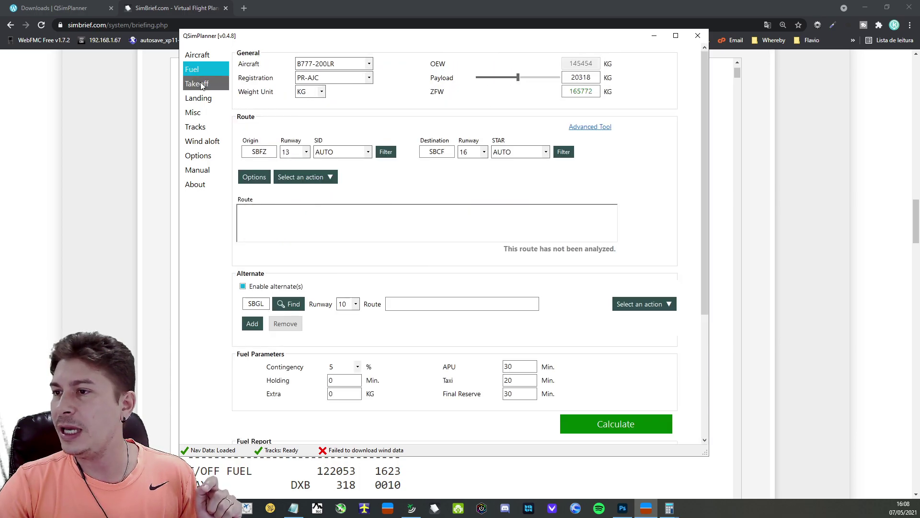
{"action": "left_click", "coordinate": [197, 84]}
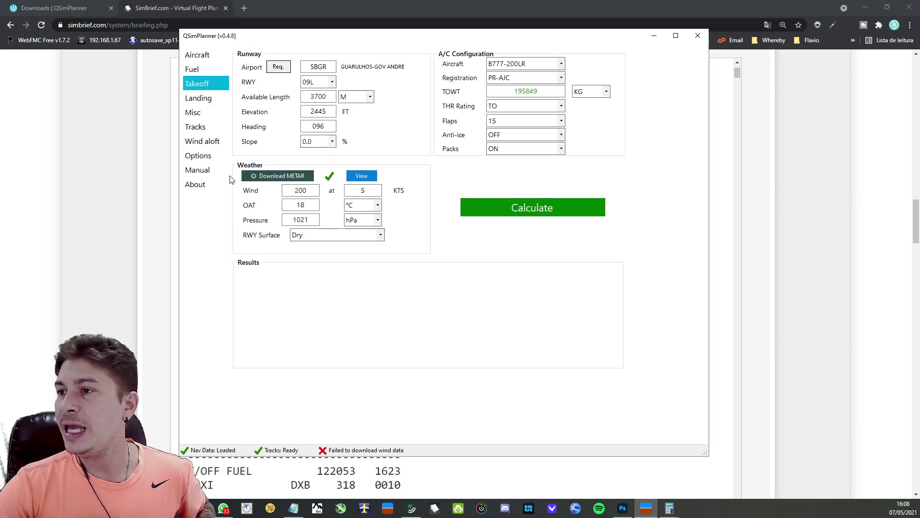
Set the takeoff airport to OMDB and choose runway 12R.
{"action": "left_click_drag", "start_coordinate": [329, 66], "coordinate": [302, 67]}
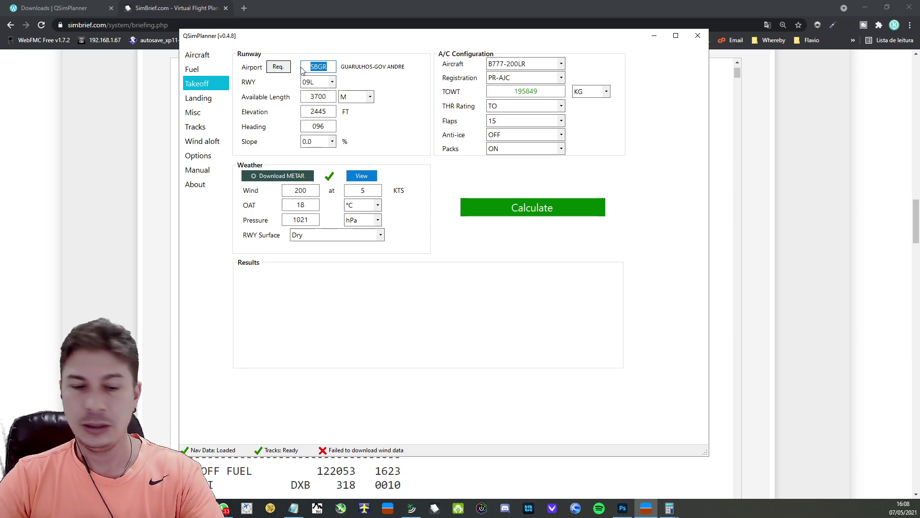
{"action": "type", "text": "O"}
{"action": "type", "text": "B"}
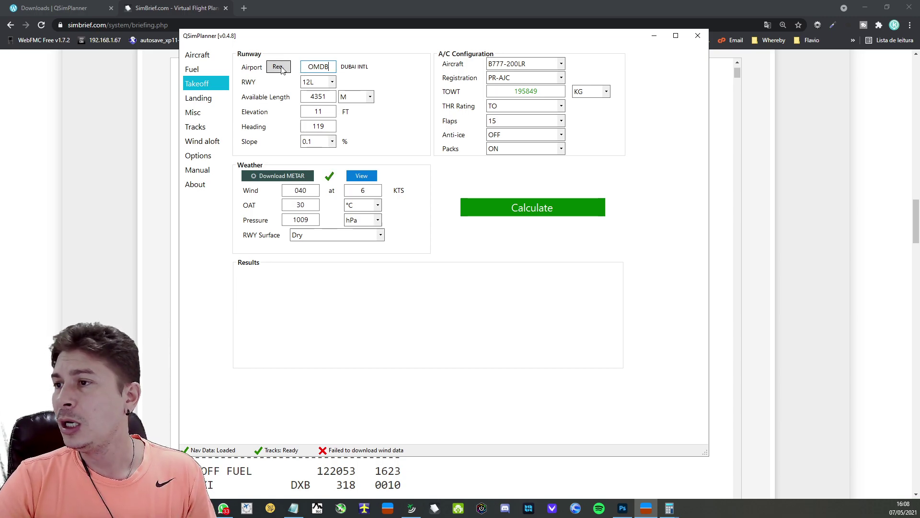
{"action": "left_click", "coordinate": [281, 67]}
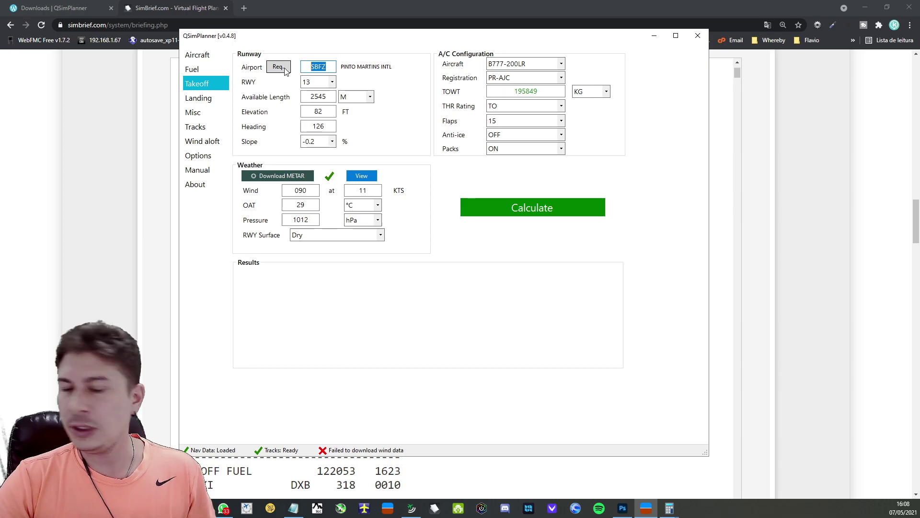
{"action": "type", "text": "OMDB"}
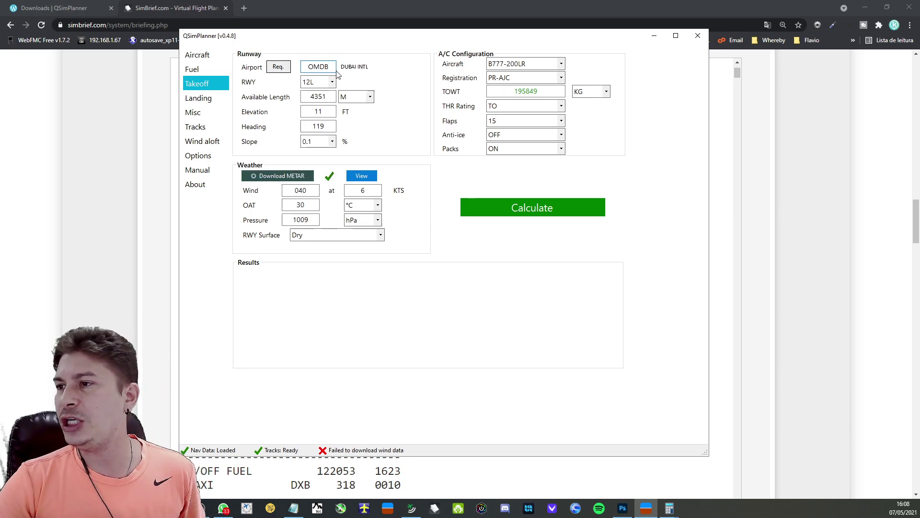
{"action": "left_click_drag", "start_coordinate": [386, 39], "coordinate": [492, 64]}
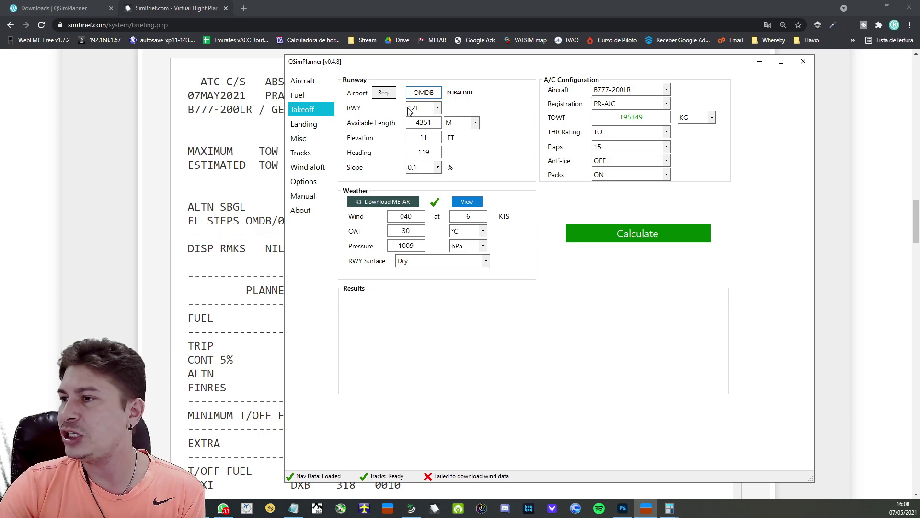
{"action": "left_click", "coordinate": [438, 108]}
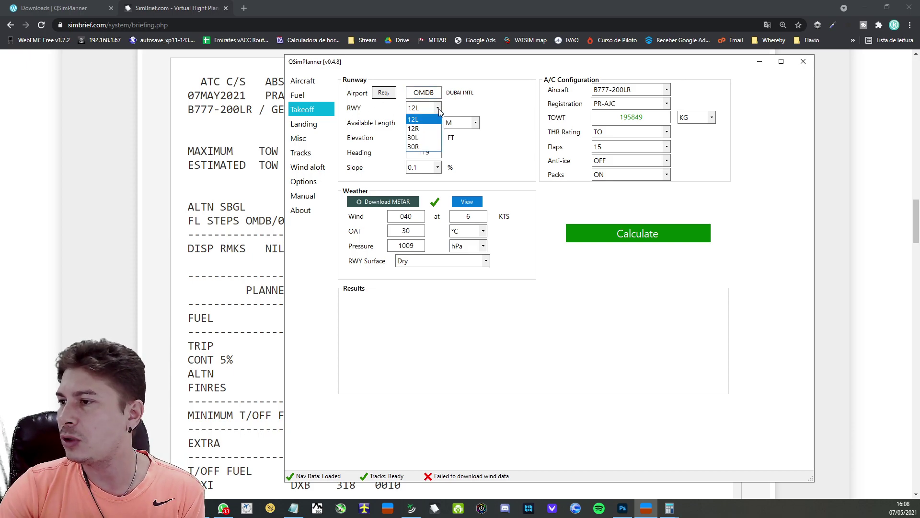
{"action": "left_click", "coordinate": [422, 127]}
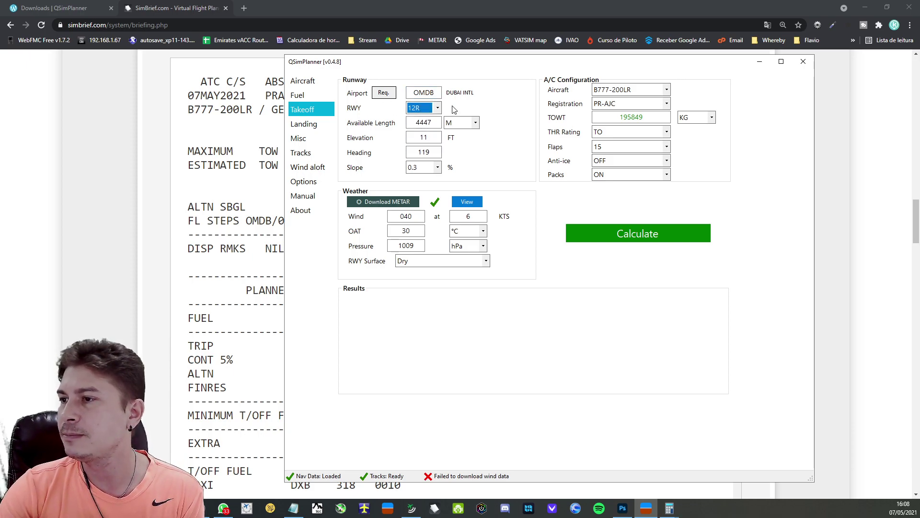
Examine the available length, elevation and heading filled in for runway 12R.
{"action": "left_click", "coordinate": [415, 123]}
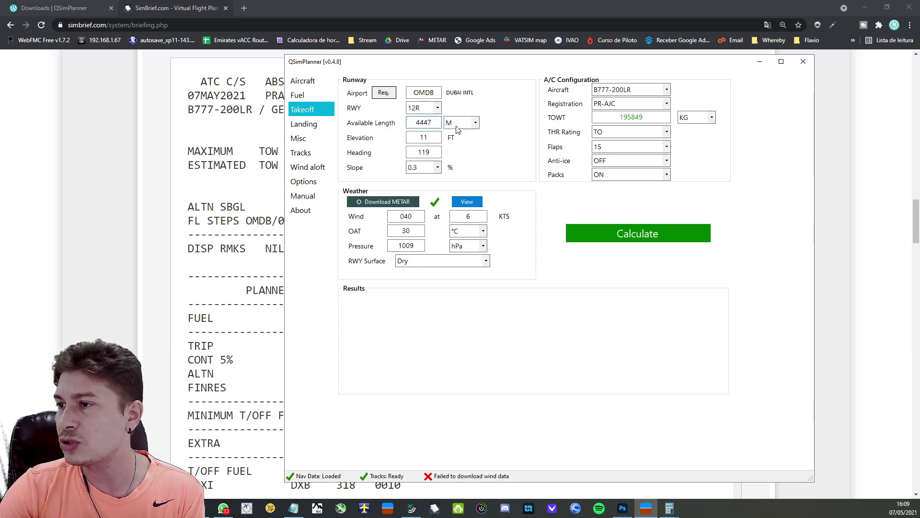
{"action": "double_click", "coordinate": [434, 138]}
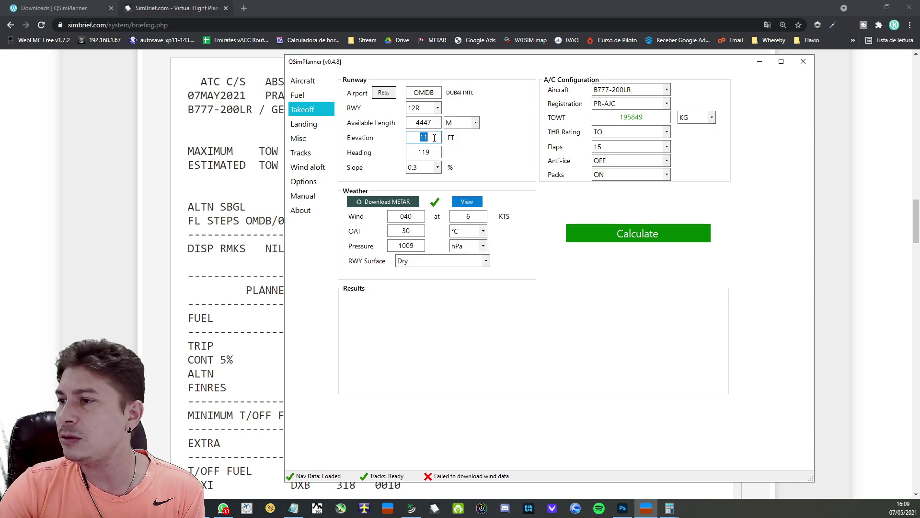
{"action": "double_click", "coordinate": [438, 152]}
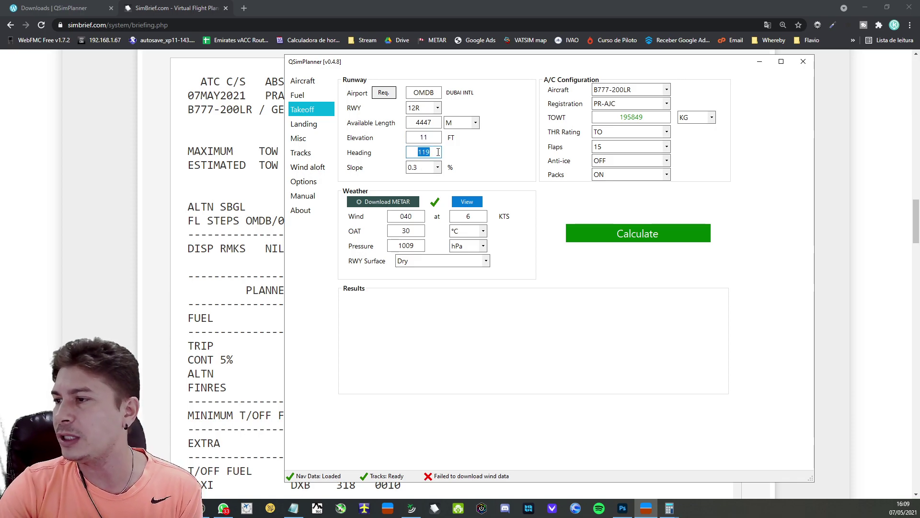
{"action": "left_click", "coordinate": [438, 152]}
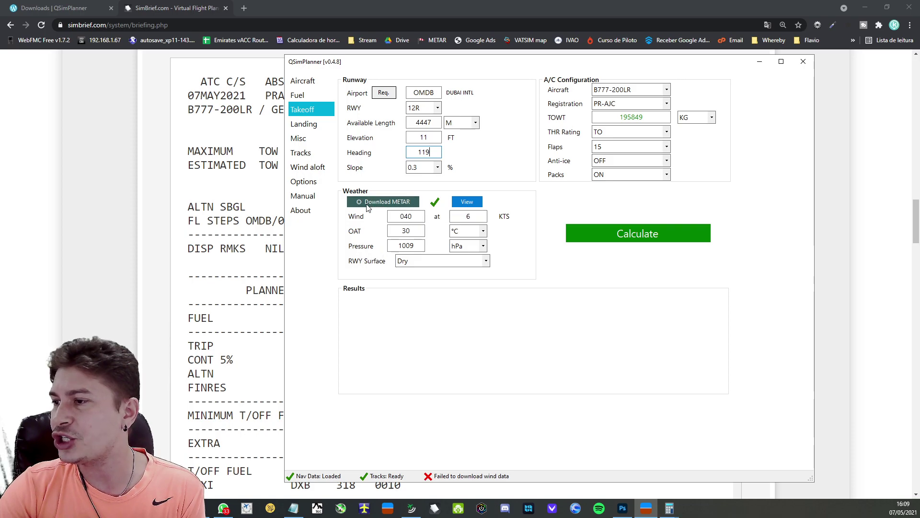
Download the METAR for the departure airport and check the temperature and pressure units, keeping °C and hPa.
{"action": "left_click", "coordinate": [388, 202]}
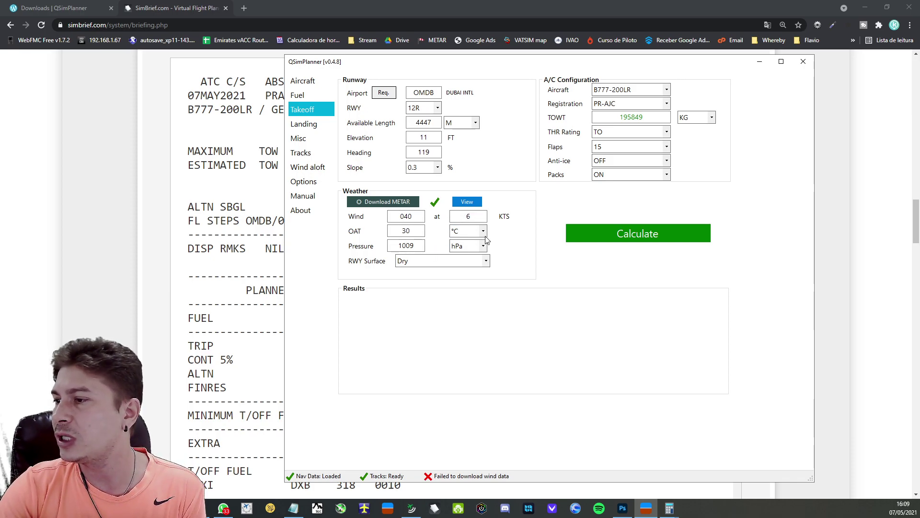
{"action": "left_click", "coordinate": [482, 231]}
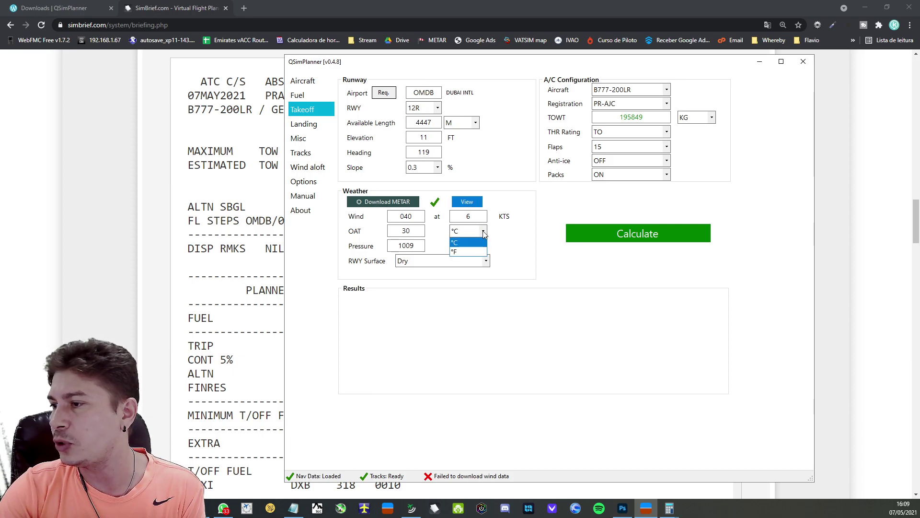
{"action": "left_click", "coordinate": [484, 233]}
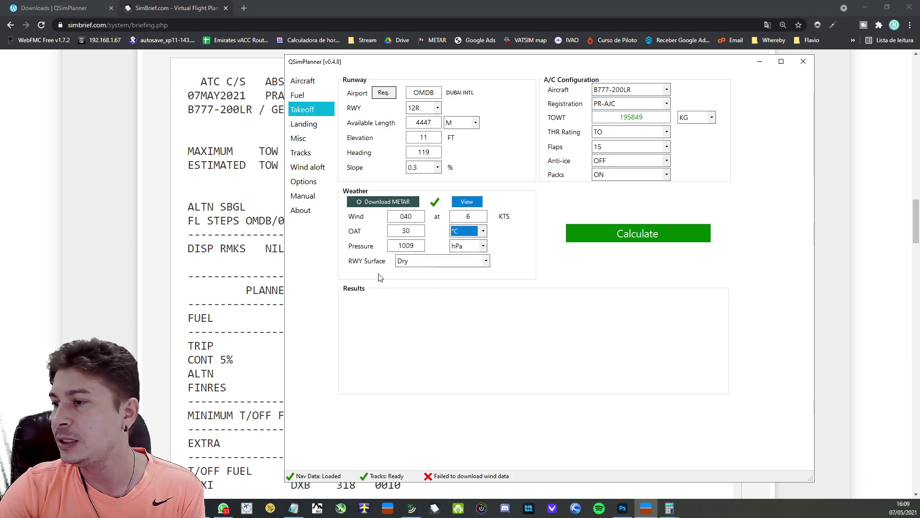
{"action": "double_click", "coordinate": [416, 247]}
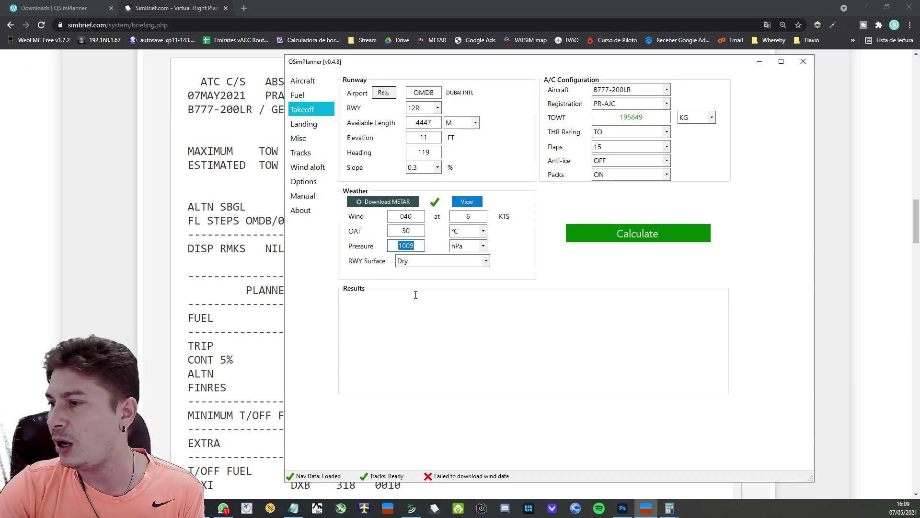
{"action": "left_click", "coordinate": [484, 246]}
{"action": "left_click", "coordinate": [484, 246]}
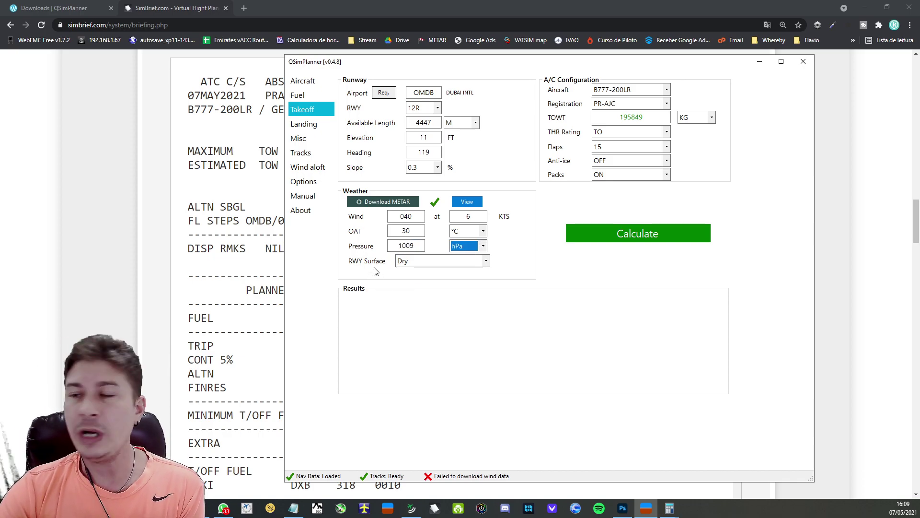
Switch the runway surface to Wet and back to Dry, and download the METAR again.
{"action": "left_click", "coordinate": [417, 262]}
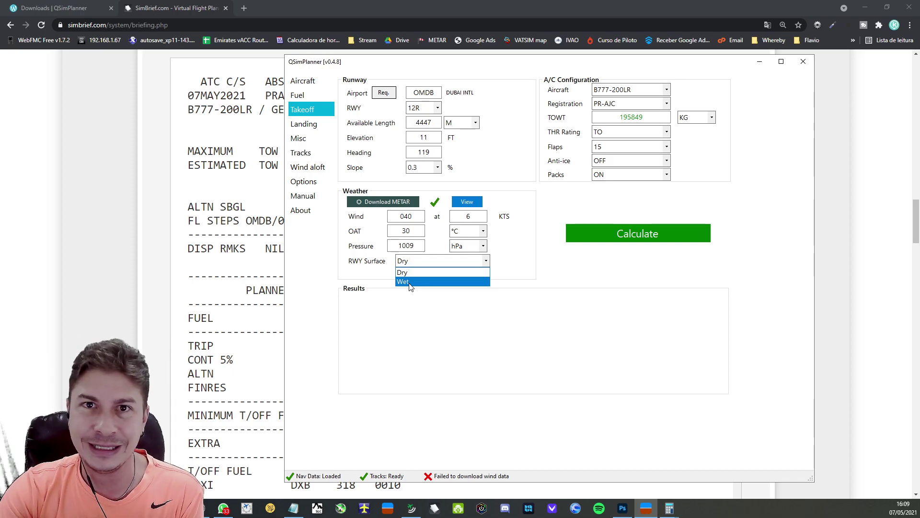
{"action": "left_click", "coordinate": [411, 282]}
{"action": "left_click", "coordinate": [418, 263]}
{"action": "left_click", "coordinate": [410, 272]}
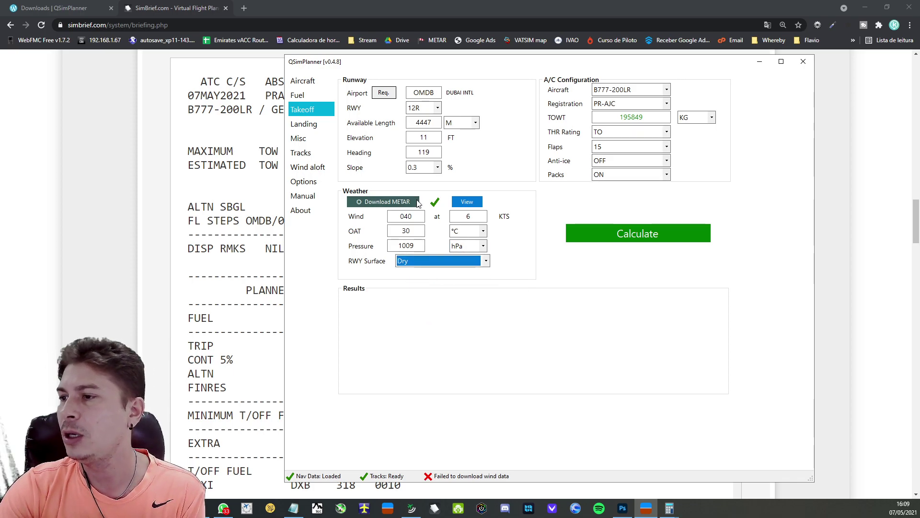
{"action": "left_click", "coordinate": [389, 204]}
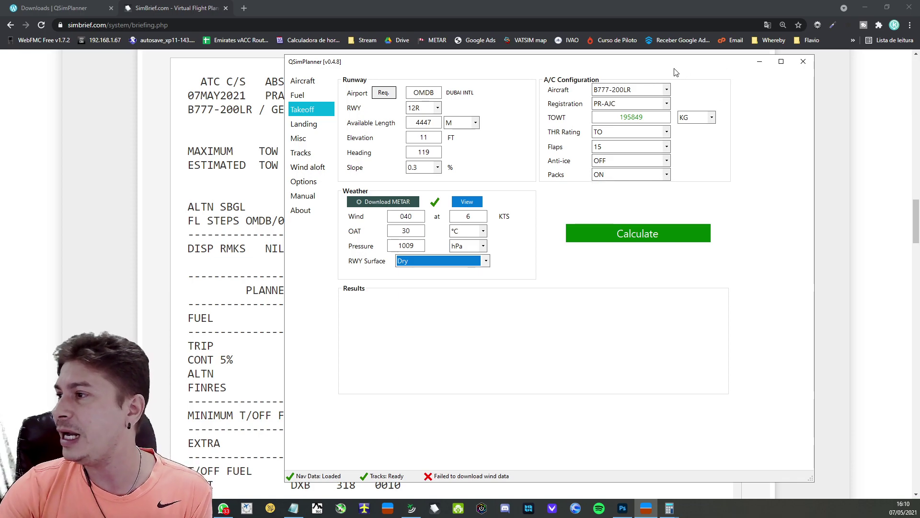
Keep B777-200LR as the takeoff aircraft and examine the filled-in takeoff weight.
{"action": "left_click", "coordinate": [635, 91]}
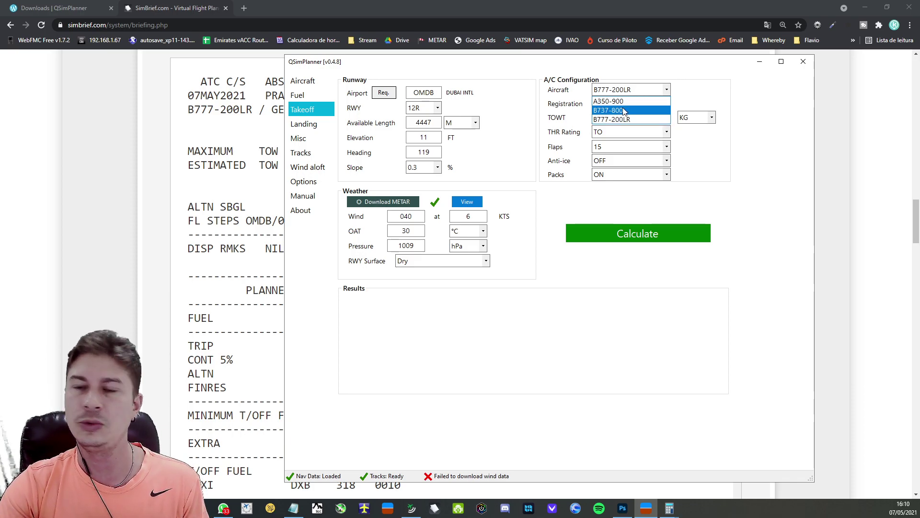
{"action": "left_click", "coordinate": [626, 93]}
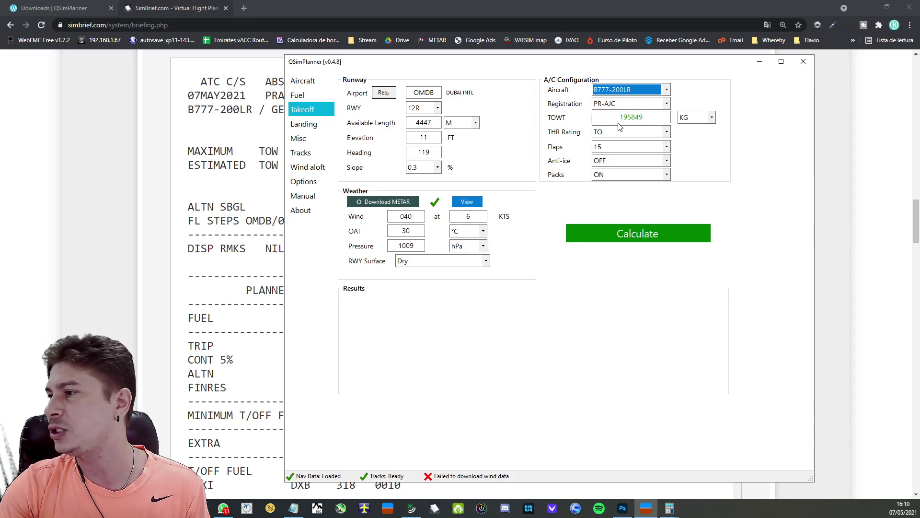
{"action": "double_click", "coordinate": [660, 117]}
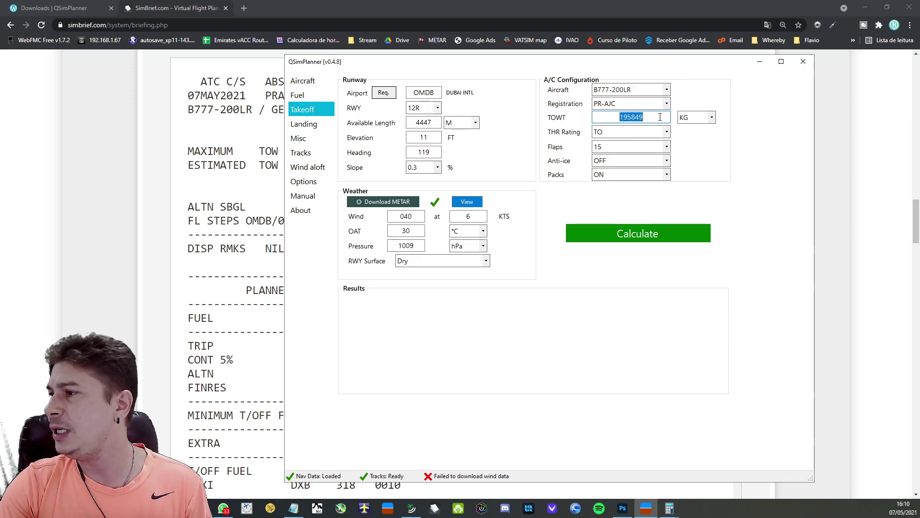
{"action": "left_click", "coordinate": [650, 121]}
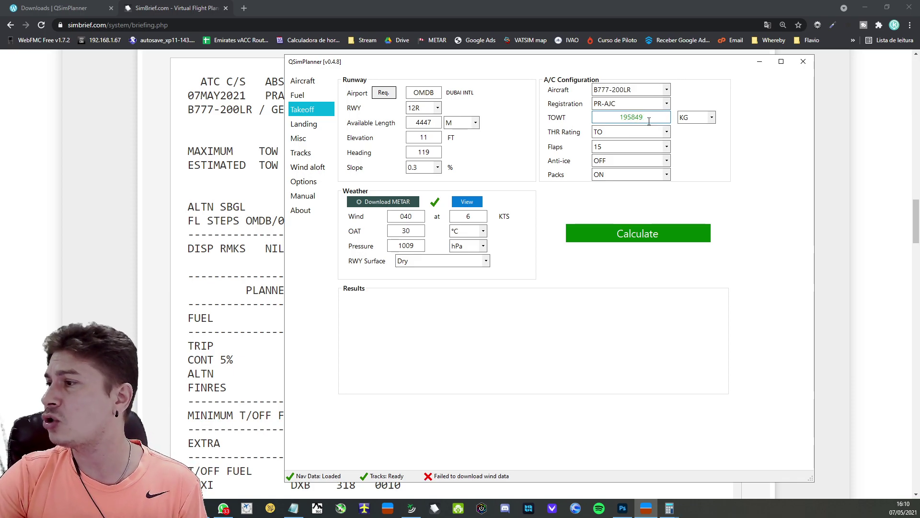
{"action": "left_click_drag", "start_coordinate": [621, 118], "coordinate": [645, 117]}
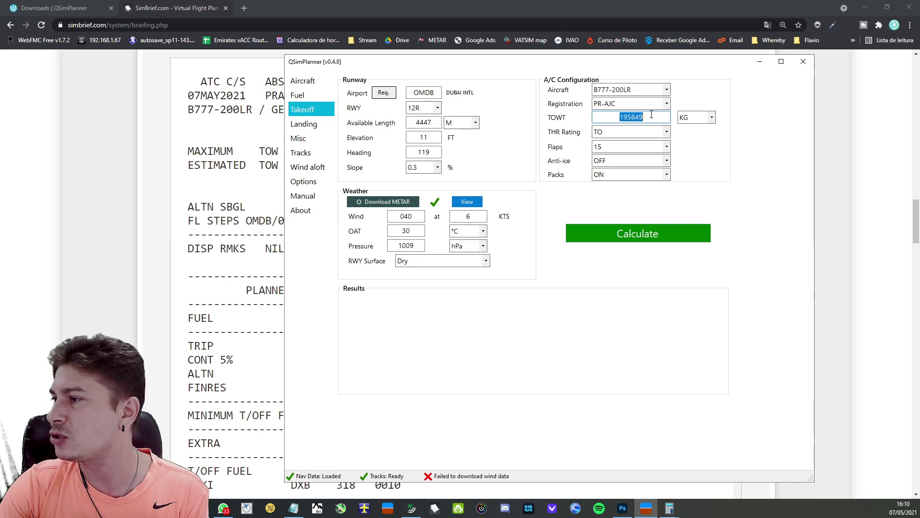
Switch to the SimBrief flight plan and copy the estimated takeoff weight from the OFP.
{"action": "left_click_drag", "start_coordinate": [628, 68], "coordinate": [715, 67]}
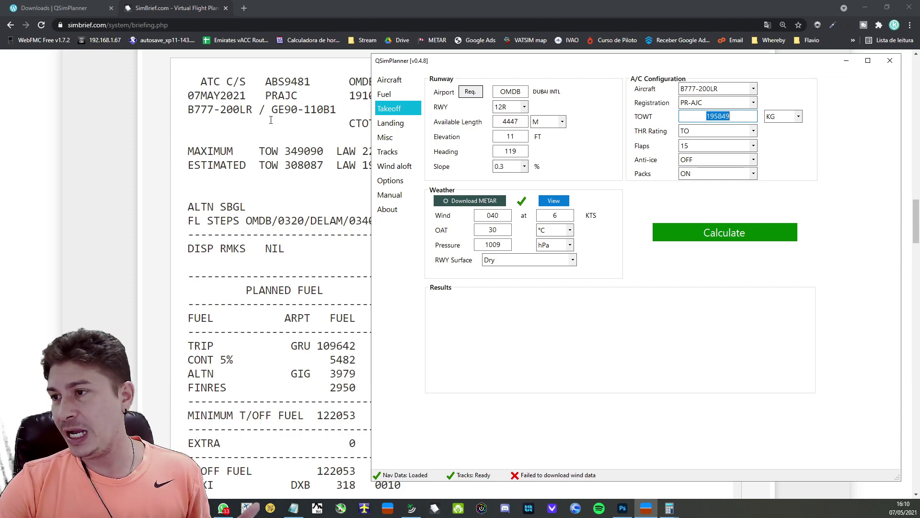
{"action": "left_click", "coordinate": [158, 187]}
{"action": "scroll", "coordinate": [187, 220], "scroll_direction": "up", "scroll_amount": 1}
{"action": "scroll", "coordinate": [298, 264], "scroll_direction": "up", "scroll_amount": 1}
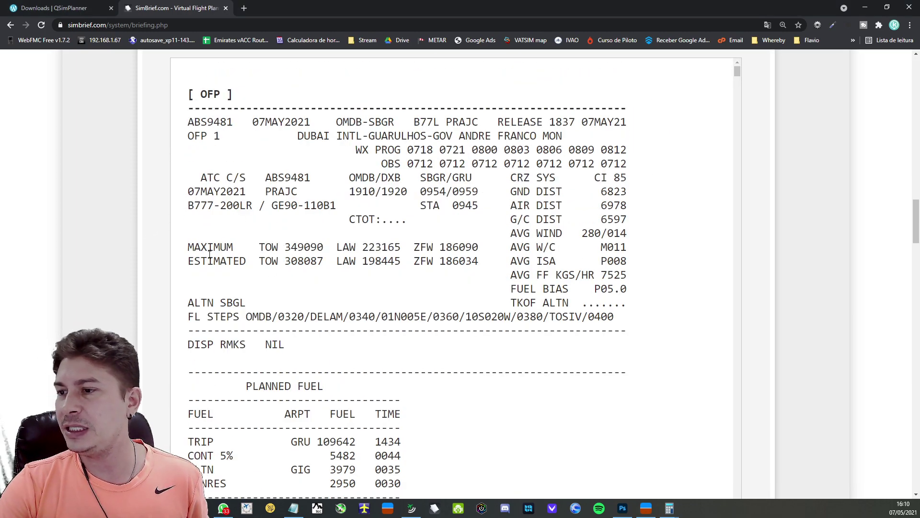
{"action": "left_click_drag", "start_coordinate": [188, 247], "coordinate": [497, 261]}
{"action": "left_click", "coordinate": [230, 93]}
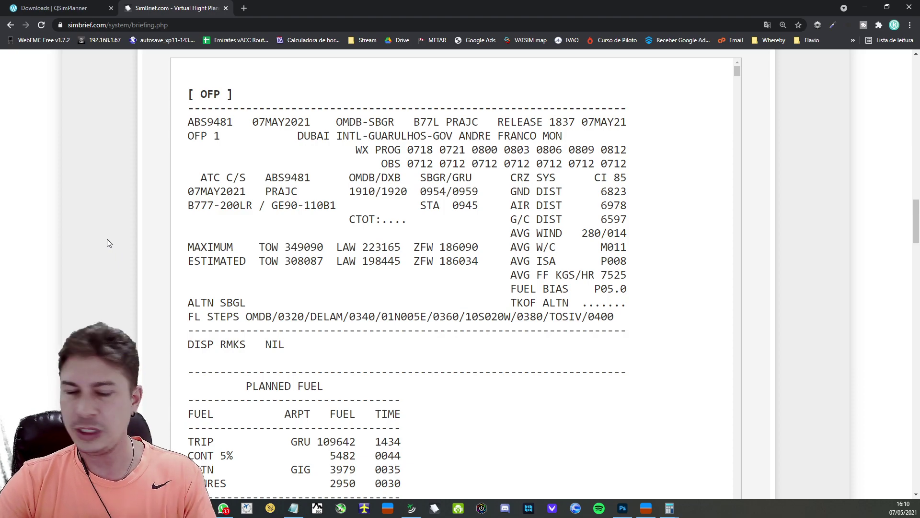
{"action": "key", "text": "ctrl+0"}
{"action": "scroll", "coordinate": [236, 250], "scroll_direction": "up", "scroll_amount": 6}
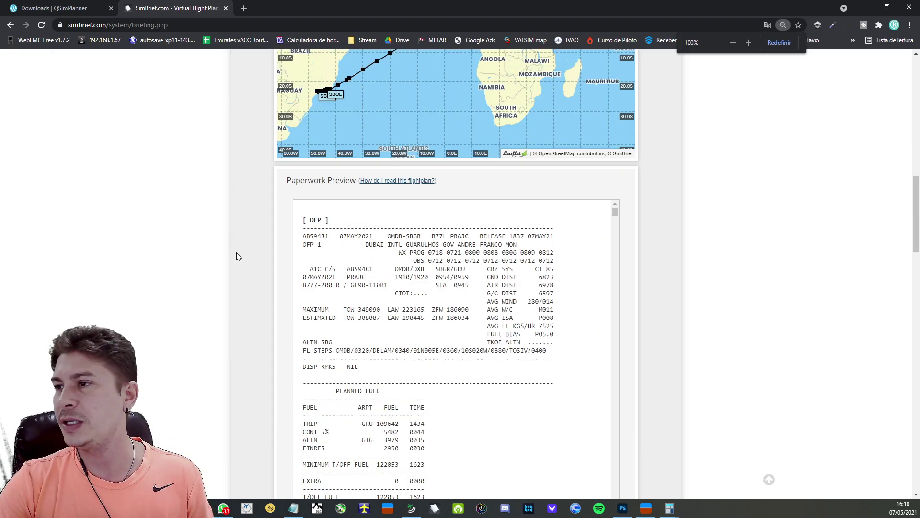
{"action": "scroll", "coordinate": [239, 268], "scroll_direction": "up", "scroll_amount": 6}
{"action": "scroll", "coordinate": [238, 288], "scroll_direction": "down", "scroll_amount": 11}
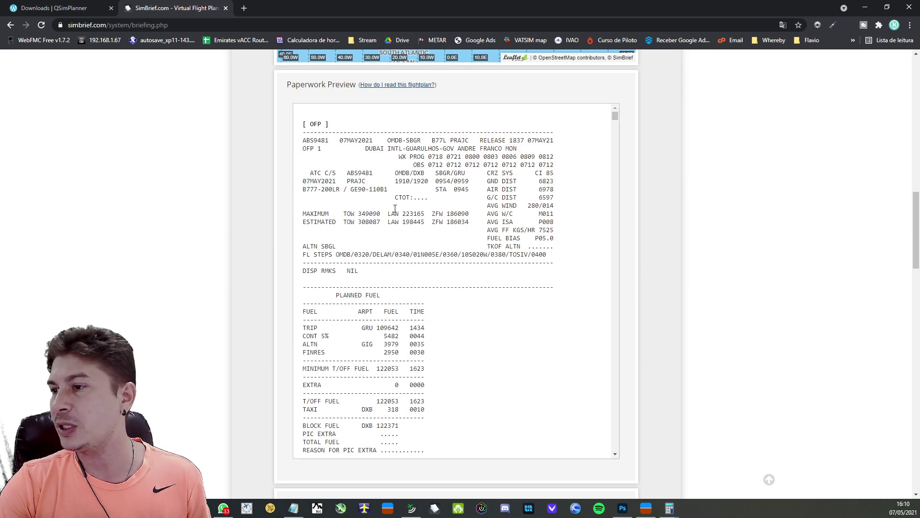
{"action": "left_click_drag", "start_coordinate": [359, 223], "coordinate": [380, 222]}
{"action": "key", "text": "ctrl+c"}
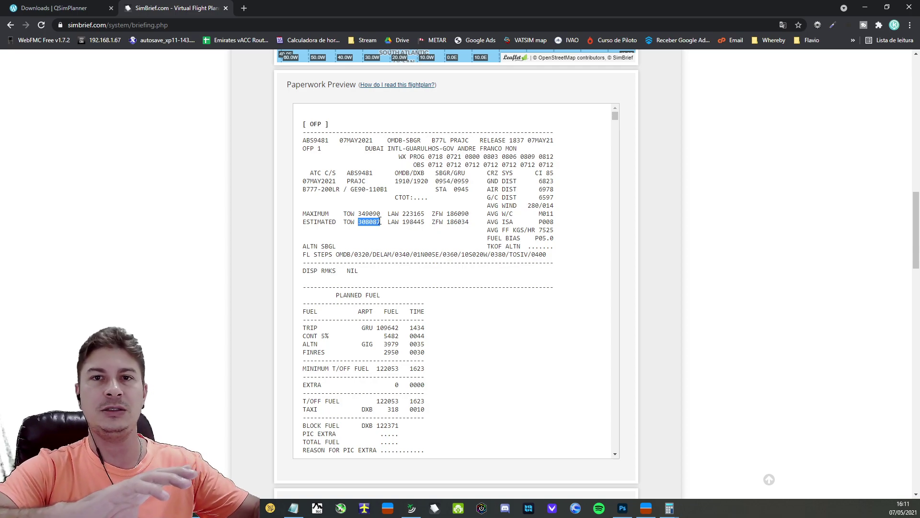
Close both calculator windows and set the takeoff weight in QSimPlanner to 308087 KG.
{"action": "left_click", "coordinate": [866, 12]}
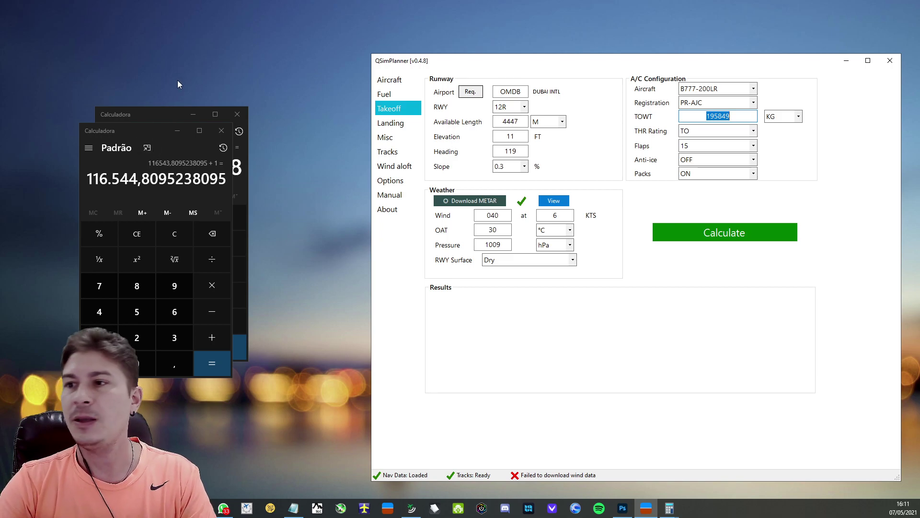
{"action": "left_click", "coordinate": [221, 131]}
{"action": "left_click", "coordinate": [237, 114]}
{"action": "left_click", "coordinate": [732, 115]}
{"action": "left_click_drag", "start_coordinate": [738, 116], "coordinate": [685, 117]}
{"action": "key", "text": "ctrl+v"}
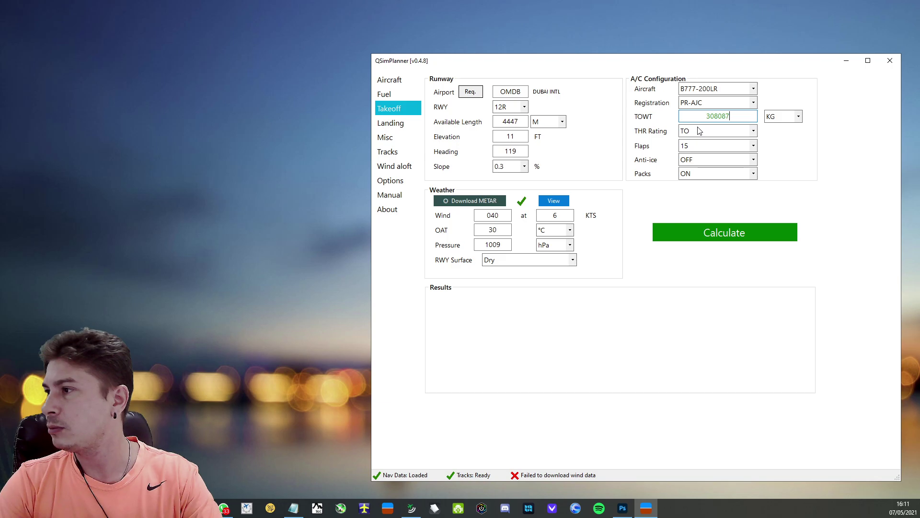
{"action": "left_click", "coordinate": [782, 118]}
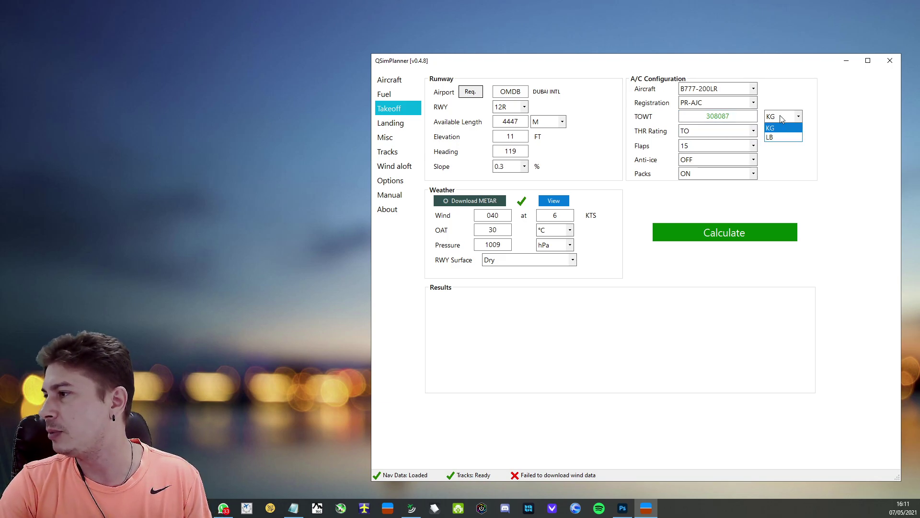
{"action": "left_click", "coordinate": [779, 126]}
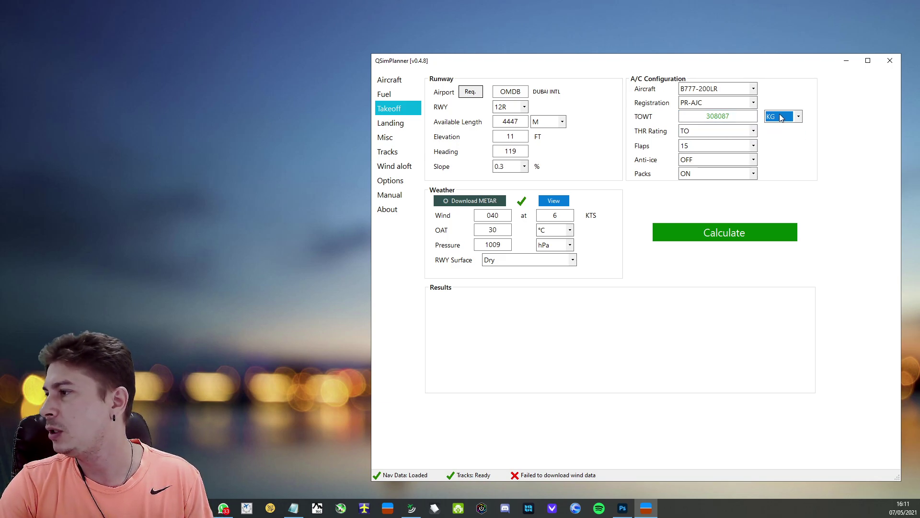
Set the thrust rating to TO1 with flaps 15 and calculate the takeoff performance.
{"action": "left_click", "coordinate": [699, 132]}
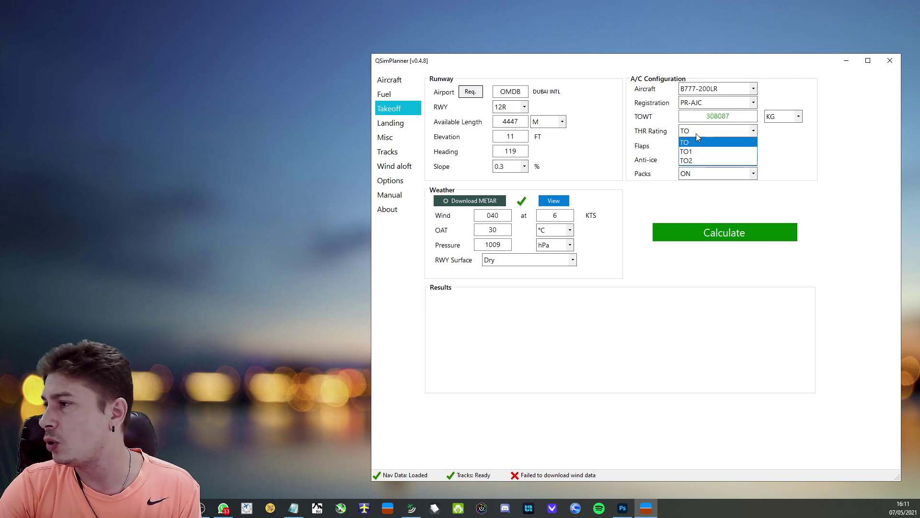
{"action": "left_click", "coordinate": [698, 151]}
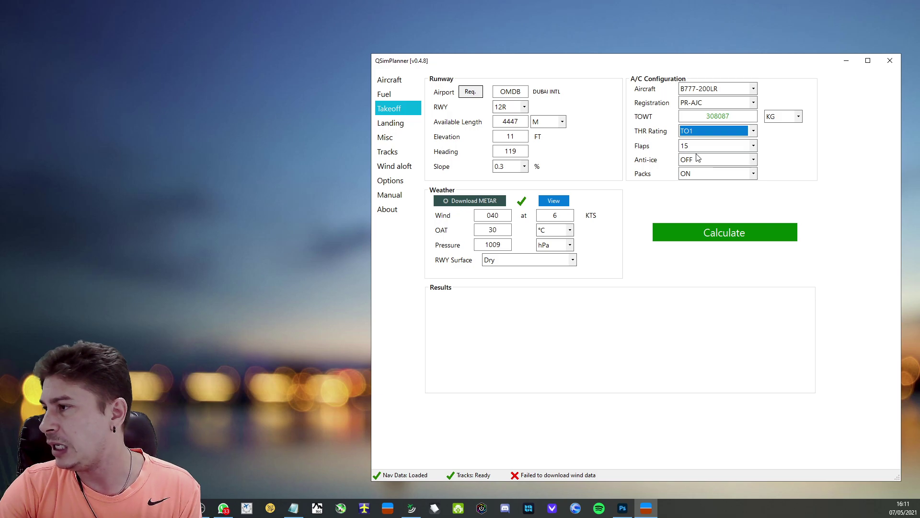
{"action": "left_click", "coordinate": [694, 149]}
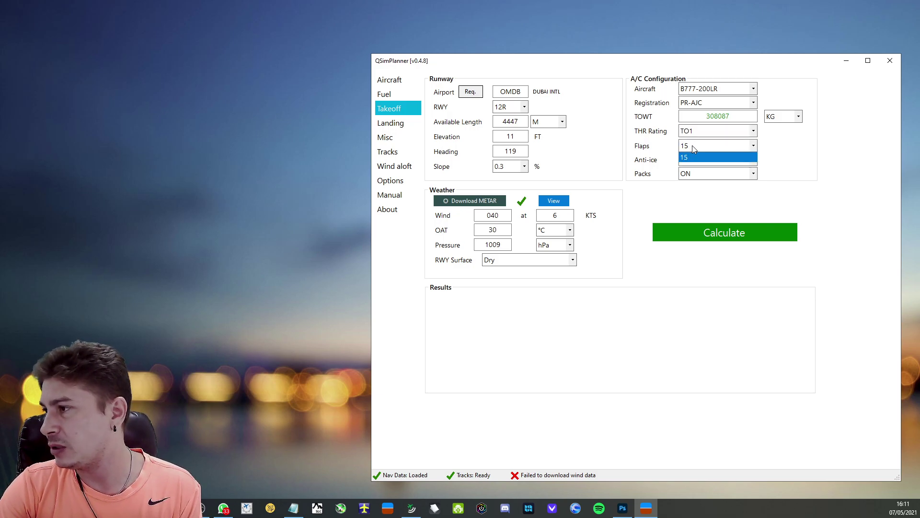
{"action": "left_click", "coordinate": [701, 130]}
{"action": "left_click", "coordinate": [694, 143]}
{"action": "left_click", "coordinate": [694, 146]}
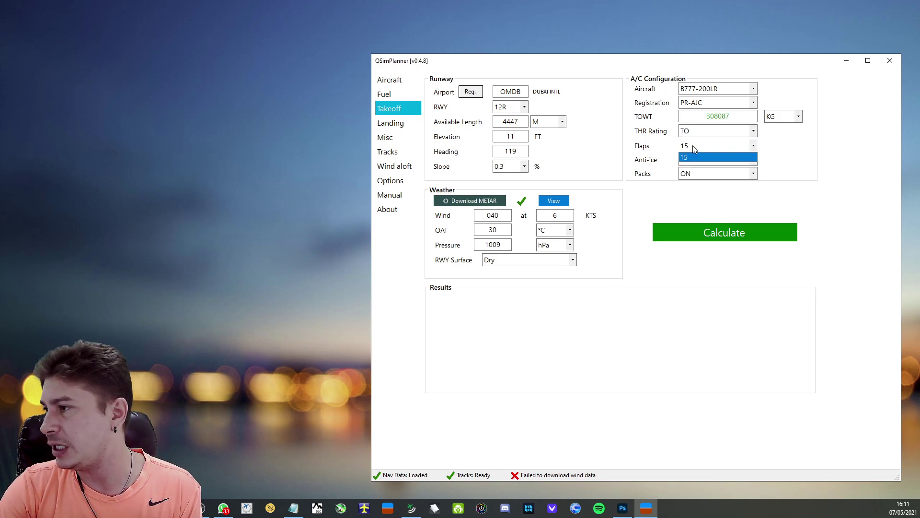
{"action": "left_click", "coordinate": [693, 146]}
{"action": "left_click", "coordinate": [698, 132]}
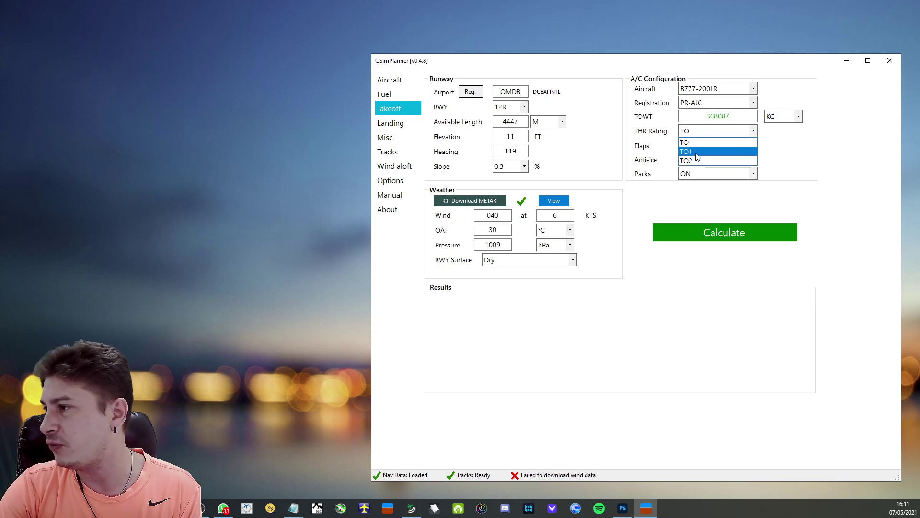
{"action": "left_click", "coordinate": [698, 144]}
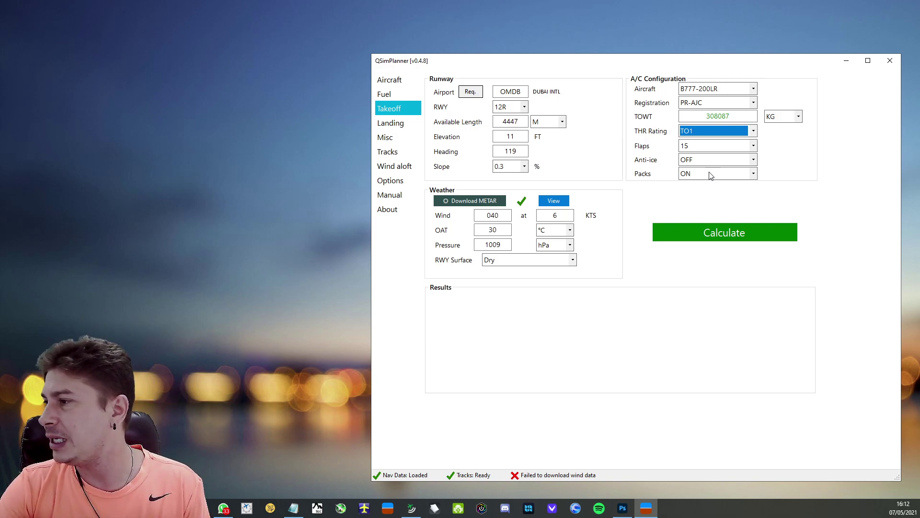
{"action": "left_click", "coordinate": [730, 235]}
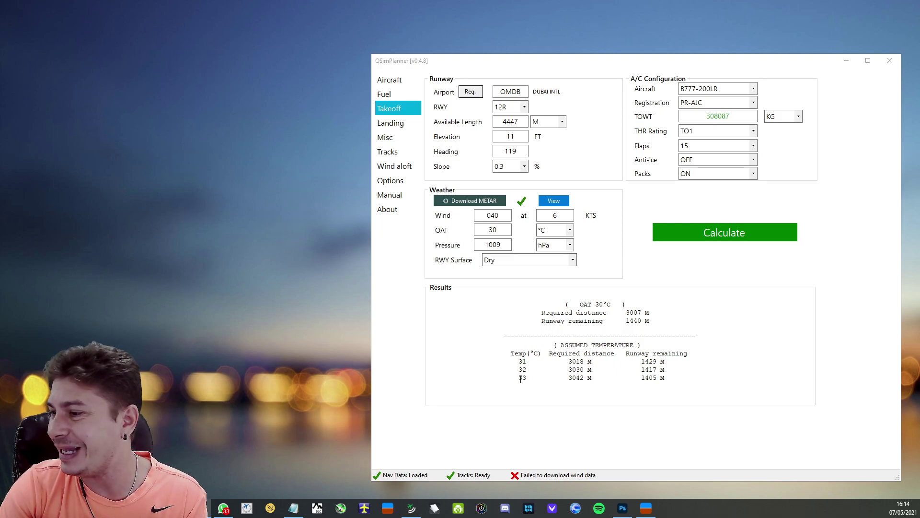
Examine the runway remaining for each assumed temperature in the takeoff results.
{"action": "left_click", "coordinate": [523, 379]}
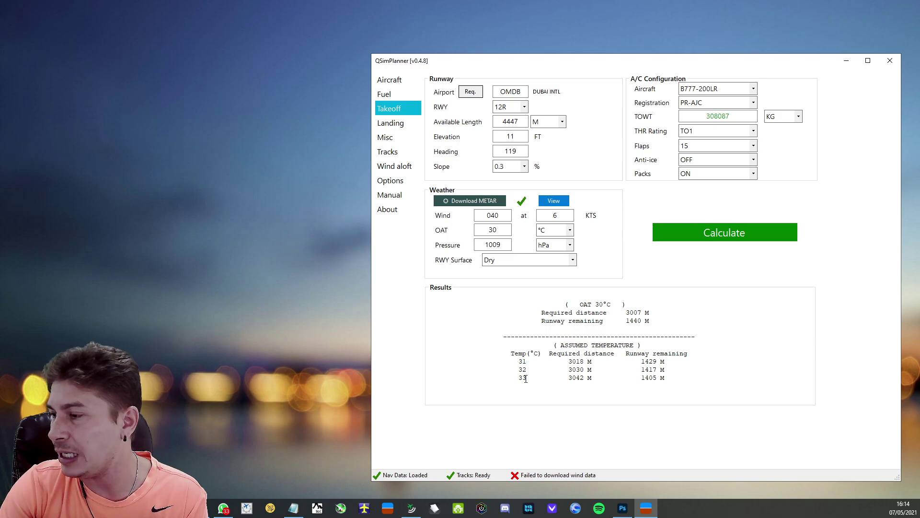
{"action": "left_click_drag", "start_coordinate": [642, 61], "coordinate": [593, 26]}
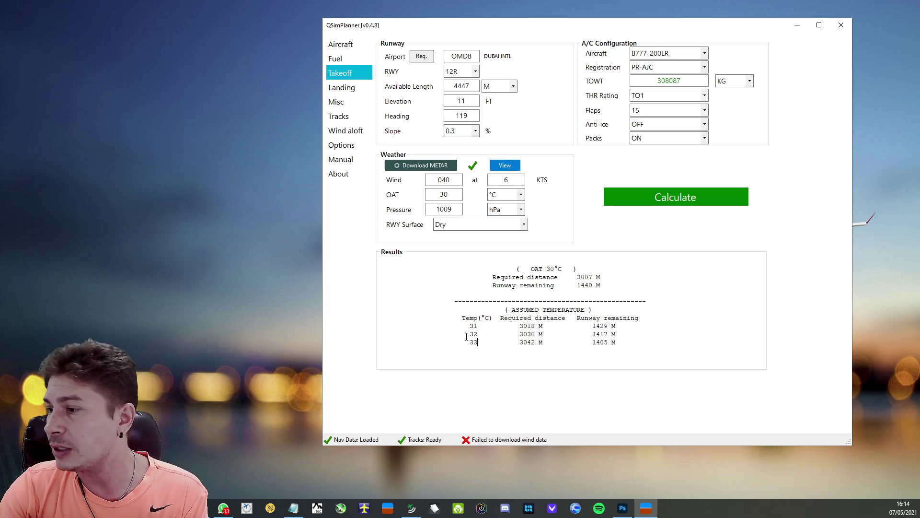
{"action": "mouse_move", "coordinate": [593, 334]}
{"action": "left_mouse_down"}
{"action": "mouse_move", "coordinate": [620, 335]}
{"action": "mouse_move", "coordinate": [608, 334]}
{"action": "left_mouse_up"}
{"action": "left_click", "coordinate": [618, 334]}
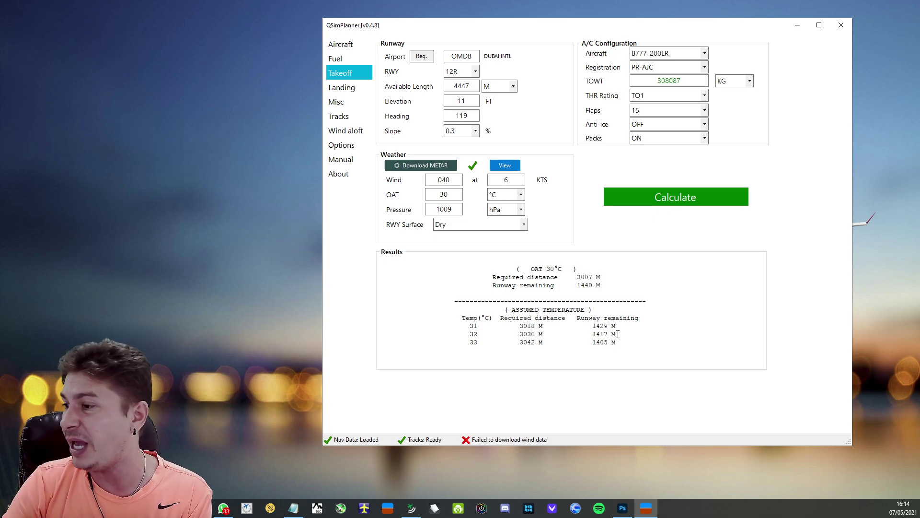
{"action": "left_click_drag", "start_coordinate": [471, 325], "coordinate": [479, 326]}
{"action": "left_click", "coordinate": [478, 326]}
{"action": "left_click_drag", "start_coordinate": [594, 325], "coordinate": [615, 326]}
{"action": "left_click", "coordinate": [613, 326]}
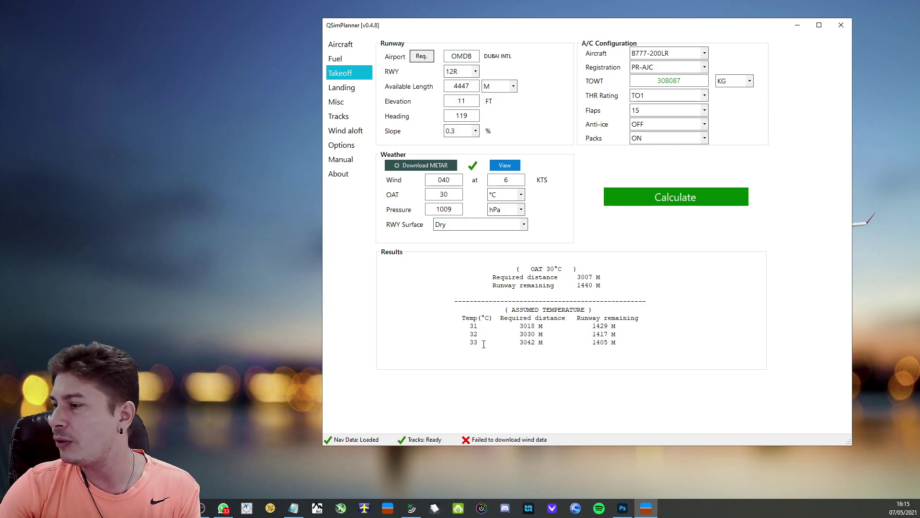
Try to calculate the takeoff performance with the TO2 thrust rating.
{"action": "left_click", "coordinate": [656, 96]}
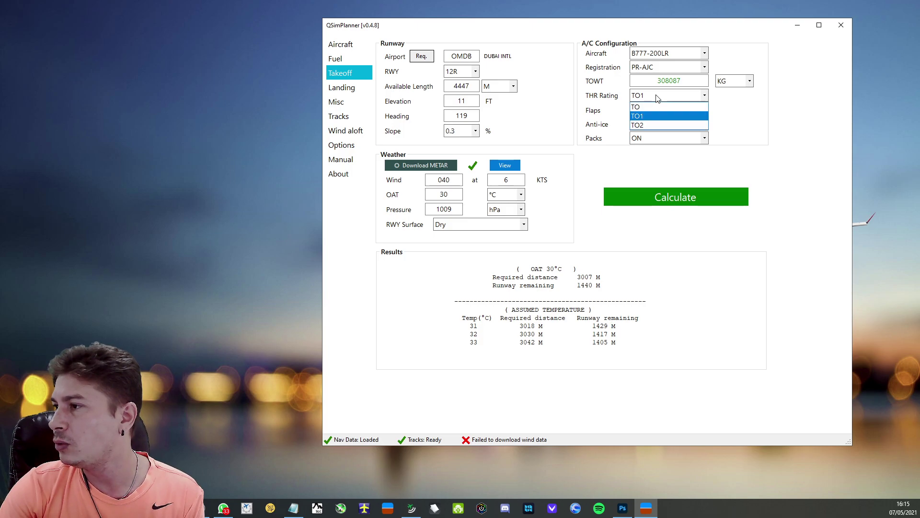
{"action": "left_click", "coordinate": [643, 125]}
{"action": "left_click", "coordinate": [648, 202]}
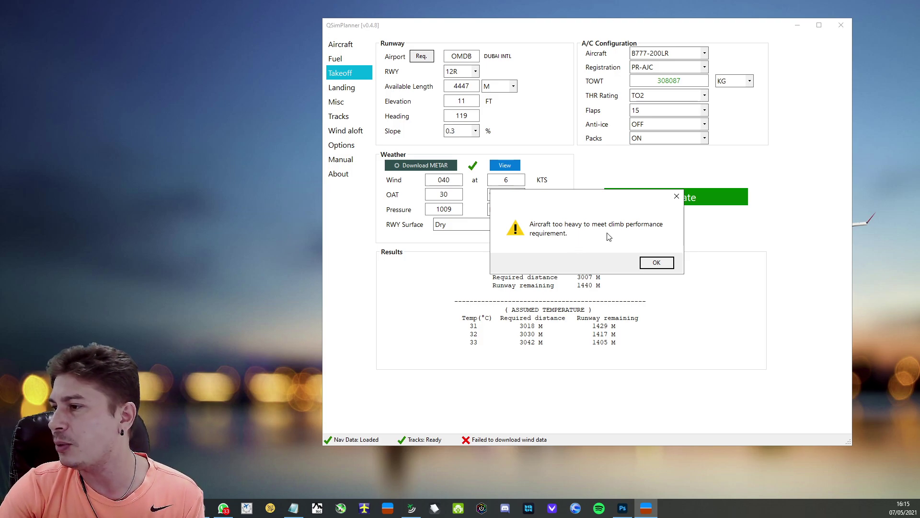
{"action": "left_click", "coordinate": [657, 265]}
Set the thrust rating back to TO1, recalculate, and check the 33 °C assumed temperature row.
{"action": "left_click", "coordinate": [652, 95]}
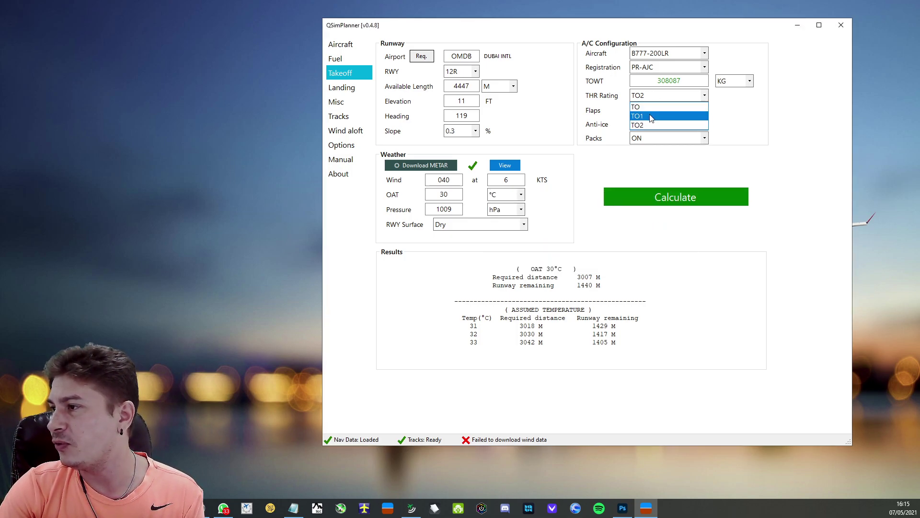
{"action": "left_click", "coordinate": [652, 117]}
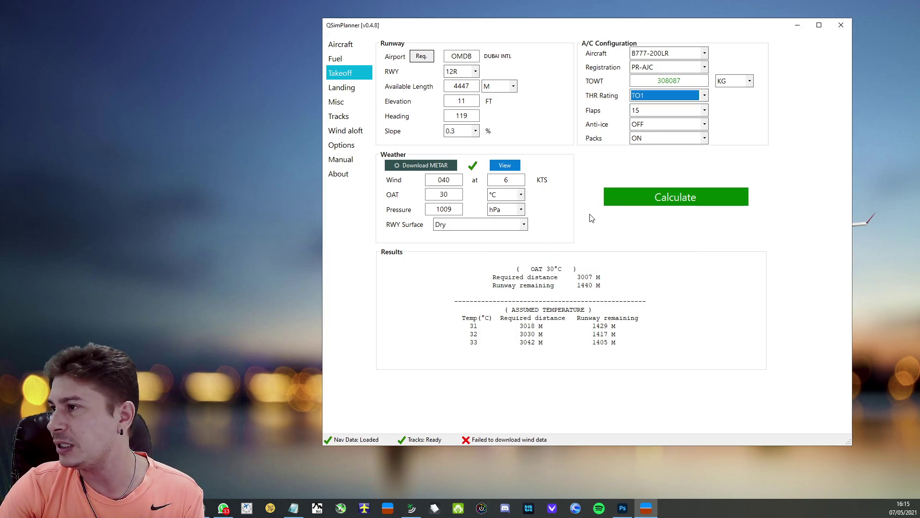
{"action": "left_click", "coordinate": [652, 202]}
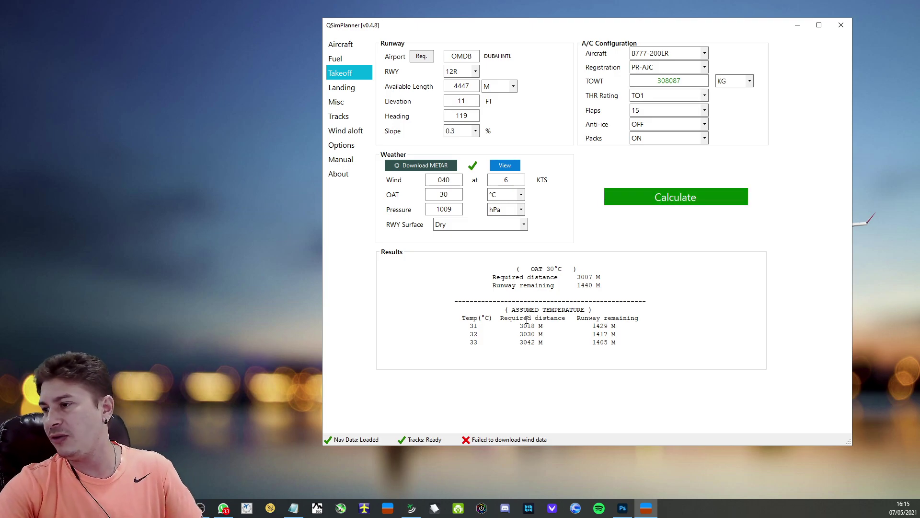
{"action": "left_click_drag", "start_coordinate": [471, 342], "coordinate": [616, 339]}
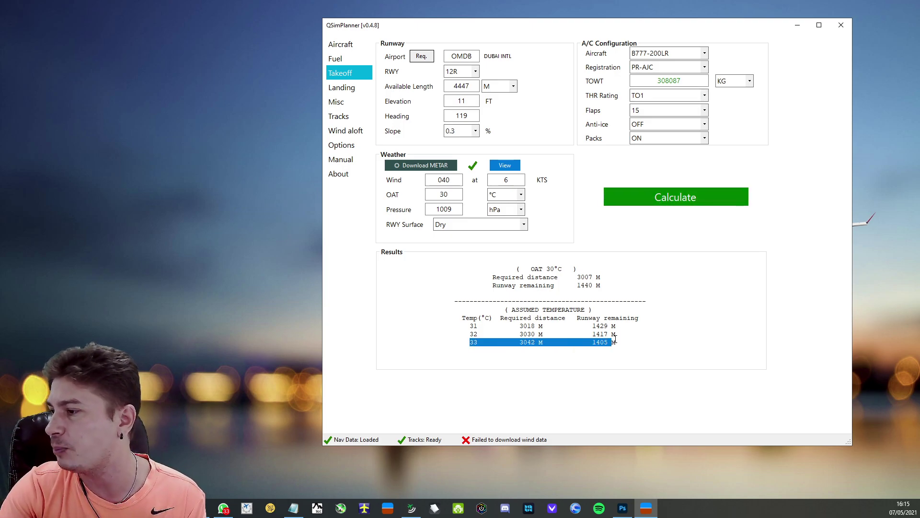
{"action": "left_click", "coordinate": [564, 341]}
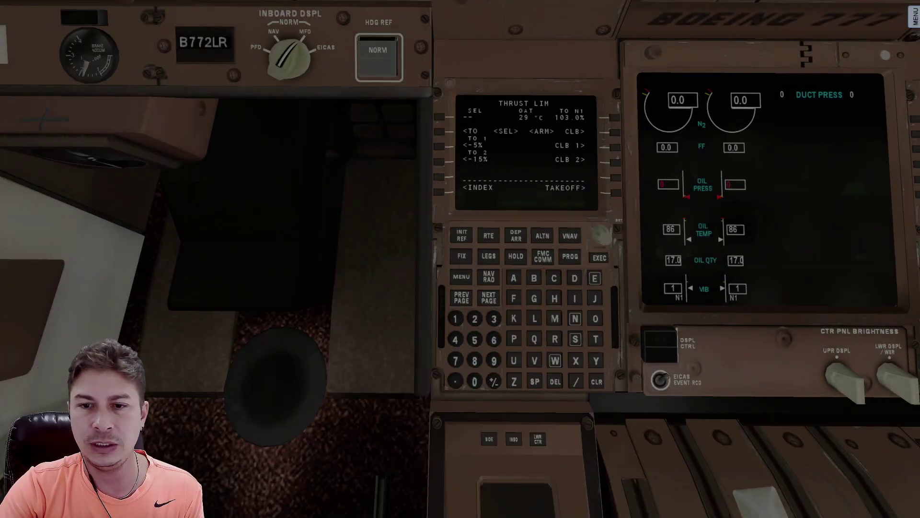
On the thrust limit page of the X-Plane FMS, enter 33 °C as the selected temperature and choose the TO 1 rating.
{"action": "left_click", "coordinate": [440, 118]}
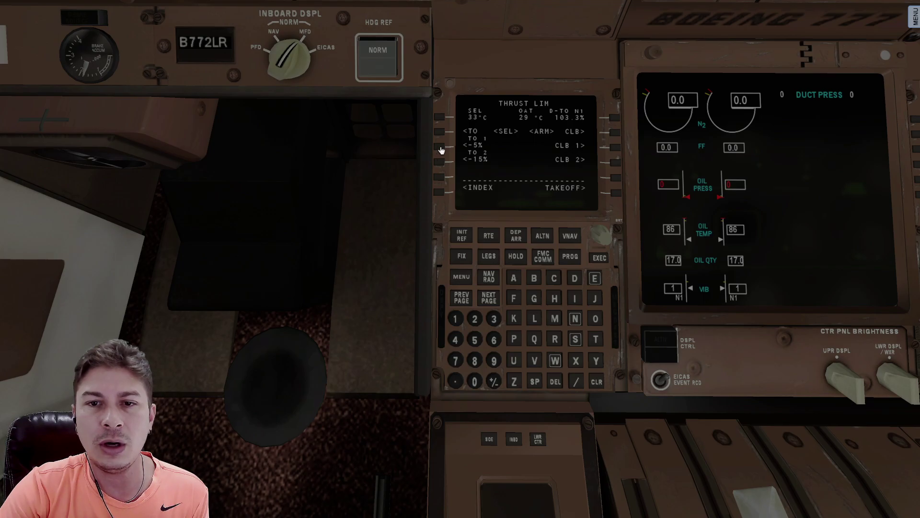
{"action": "left_click", "coordinate": [441, 150]}
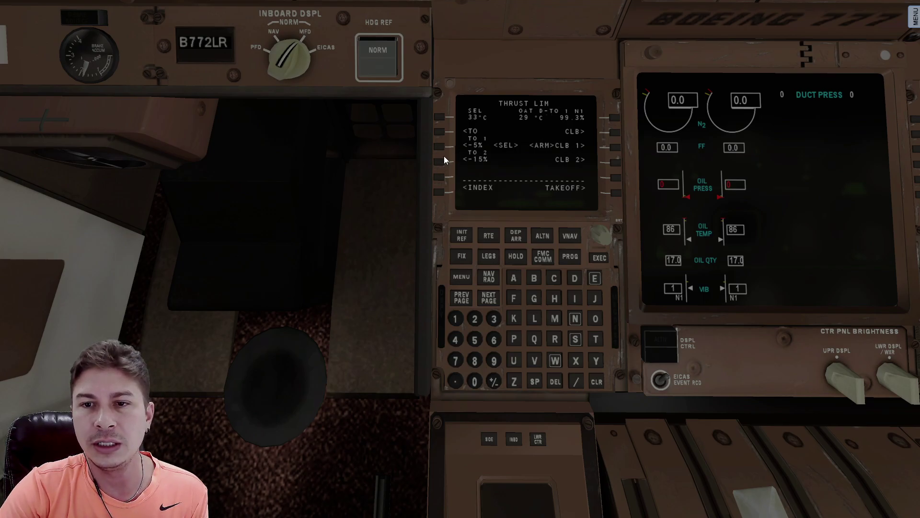
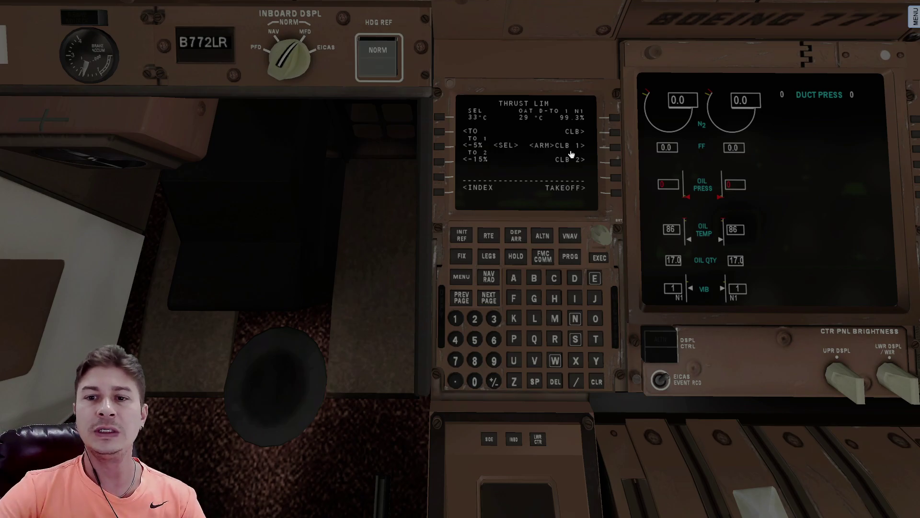
On the FMS takeoff reference page, enter flaps 15 and the 23% center of gravity.
{"action": "left_click", "coordinate": [616, 193]}
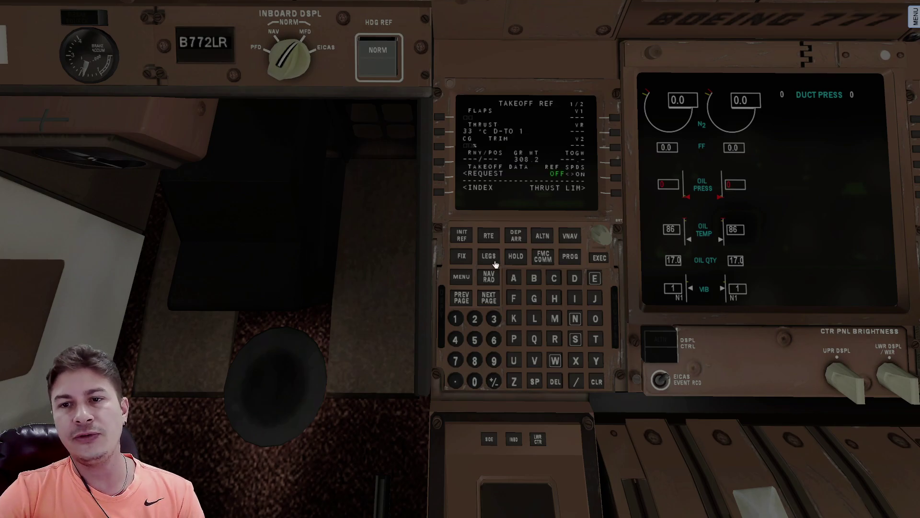
{"action": "left_click", "coordinate": [456, 319]}
{"action": "left_click", "coordinate": [475, 340]}
{"action": "left_click", "coordinate": [438, 117]}
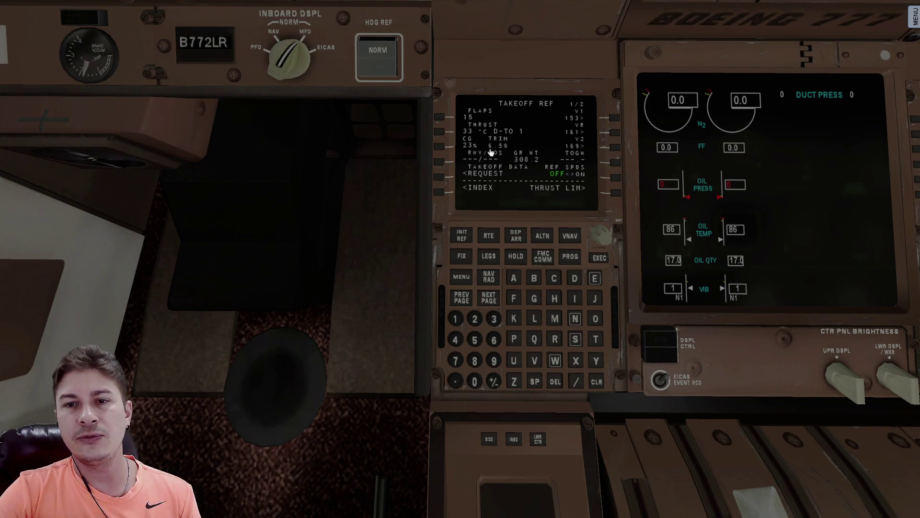
Check the stabilizer trim indicator on the pedestal and accept the proposed V1, VR and V2 speeds on the takeoff reference page.
{"action": "key", "text": "Down"}
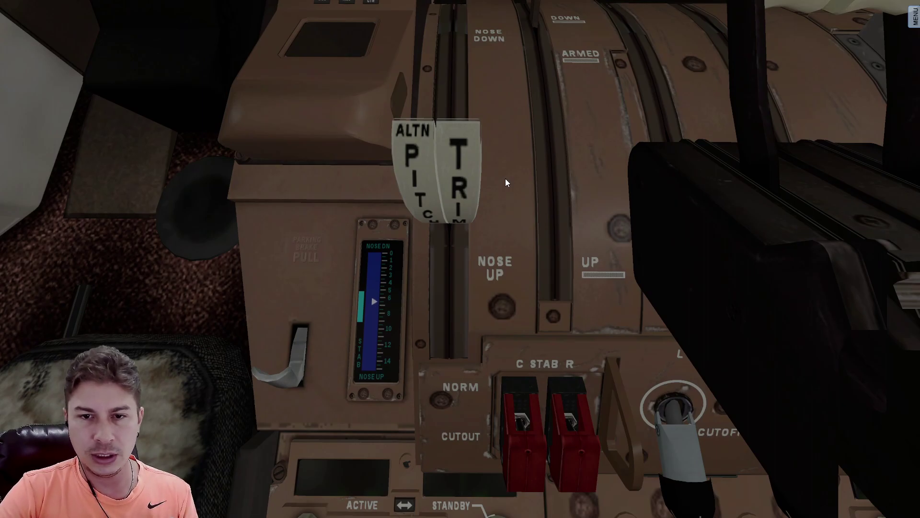
{"action": "key", "text": "Up"}
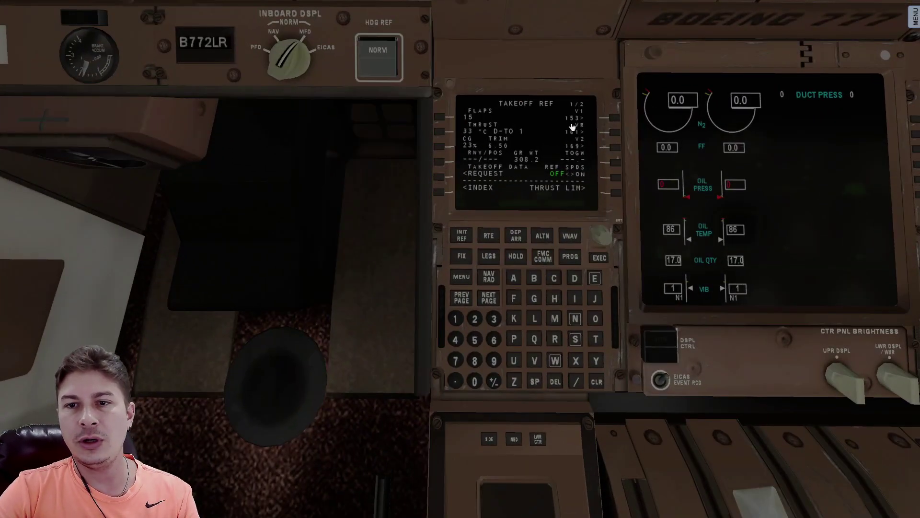
{"action": "left_click", "coordinate": [614, 117]}
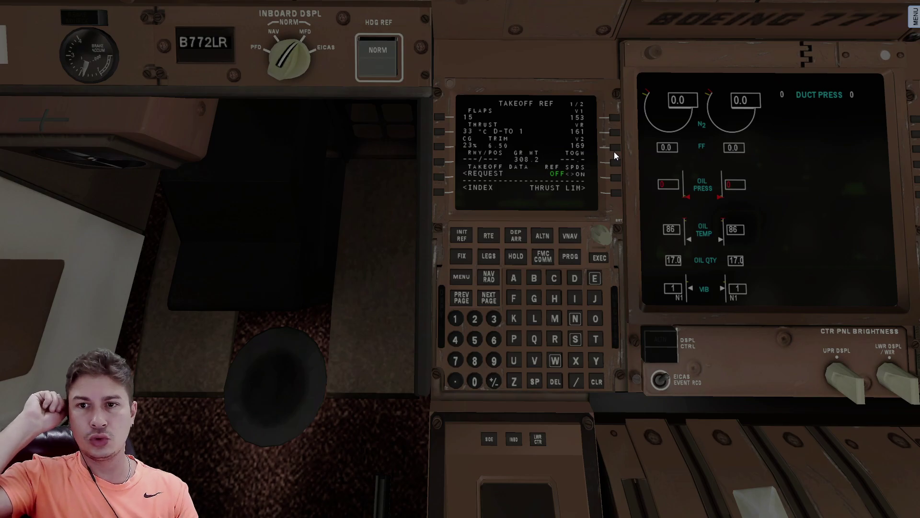
{"action": "key", "text": "KP_8"}
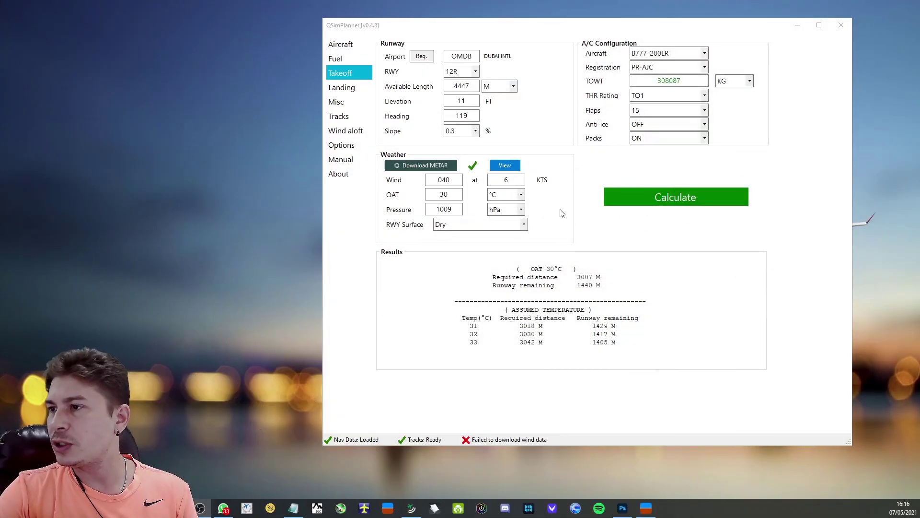
Switch to QSimPlanner and configure the landing calculation for the B777-200LR with flaps 30 and AUTOBRAKE 3.
{"action": "left_click", "coordinate": [353, 91]}
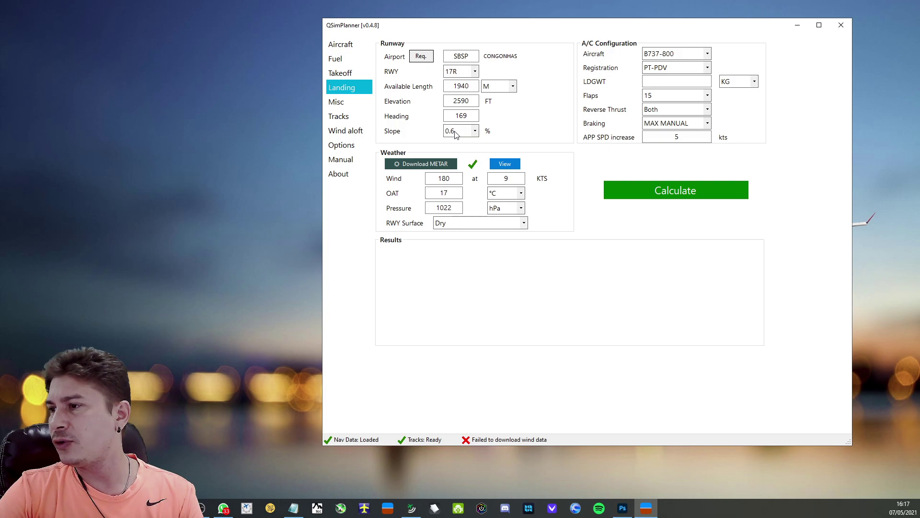
{"action": "left_click", "coordinate": [681, 54]}
{"action": "left_click", "coordinate": [673, 83]}
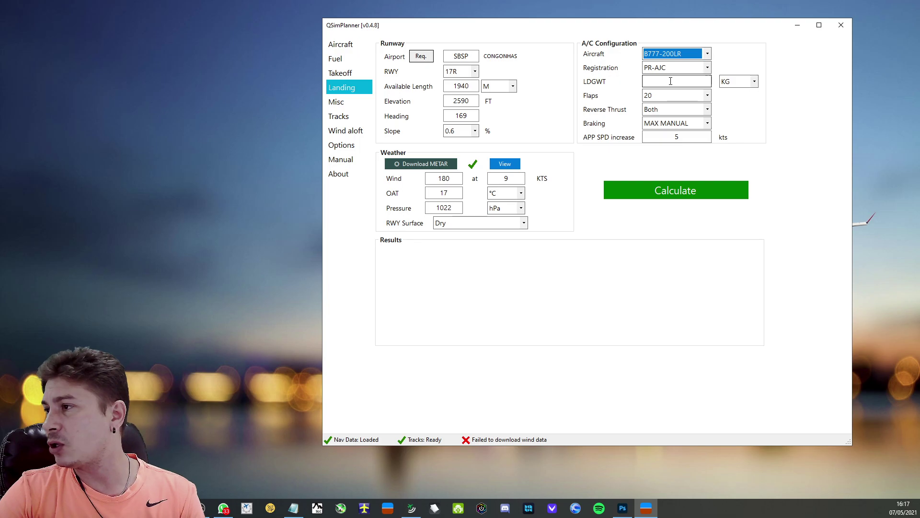
{"action": "left_click", "coordinate": [671, 81]}
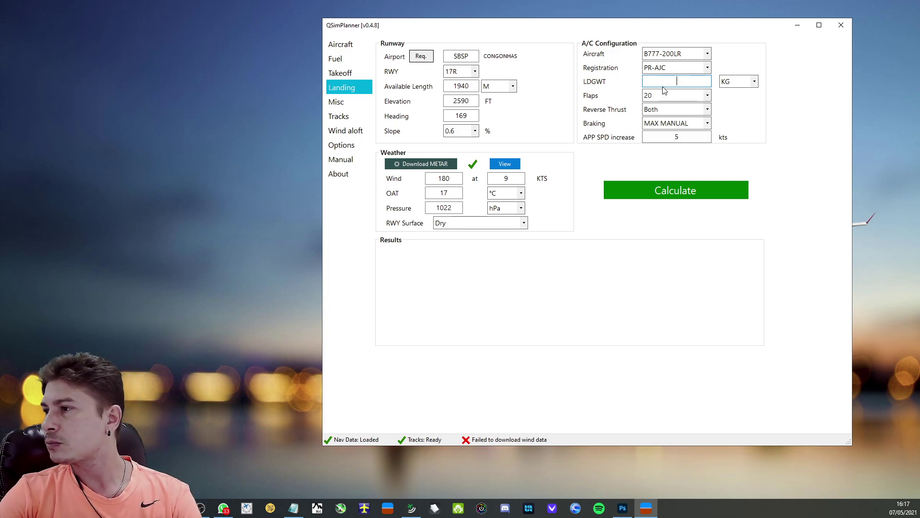
{"action": "left_click", "coordinate": [669, 99]}
{"action": "left_click", "coordinate": [662, 126]}
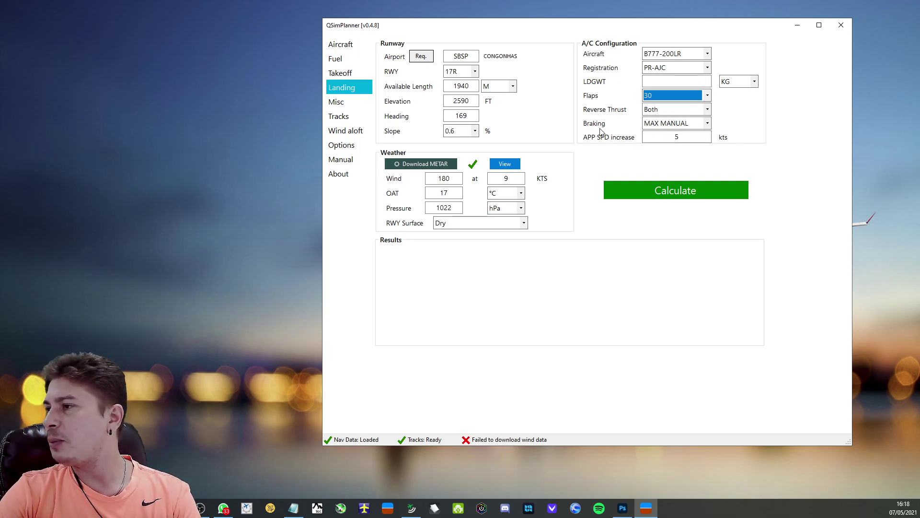
{"action": "left_click", "coordinate": [668, 124]}
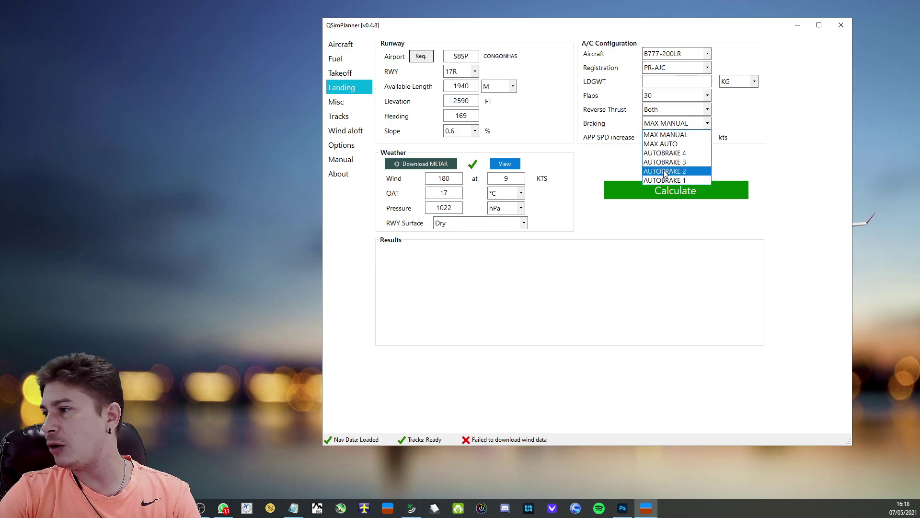
{"action": "left_click", "coordinate": [670, 162]}
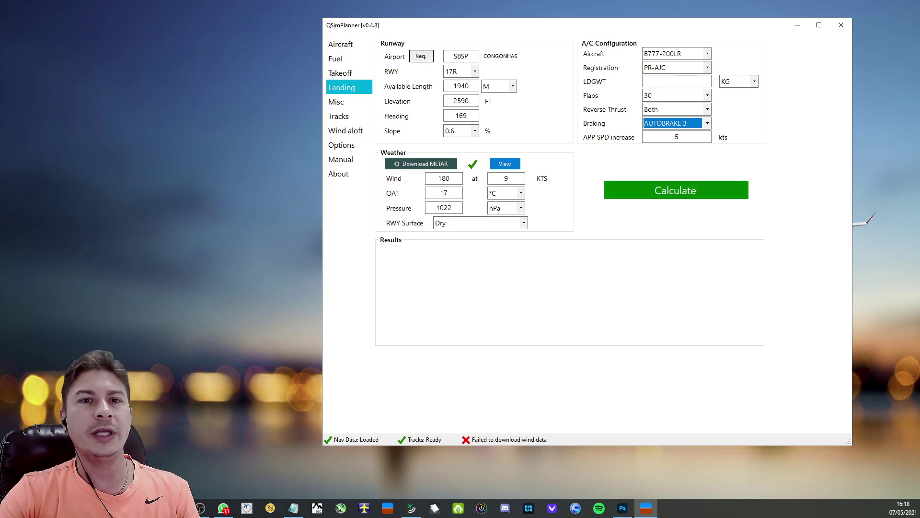
Set the landing weight to 150000 kg and calculate the landing performance at SBSP.
{"action": "left_click", "coordinate": [658, 83]}
{"action": "type", "text": "15"}
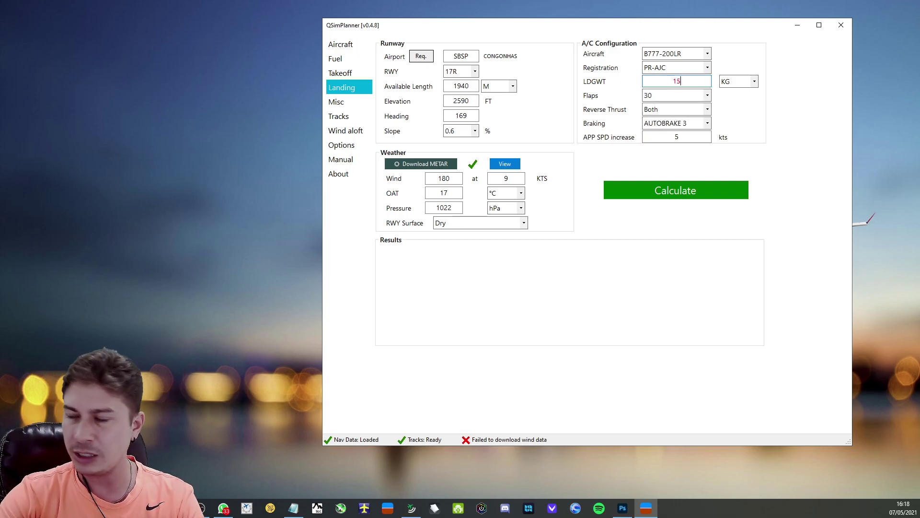
{"action": "type", "text": "0000"}
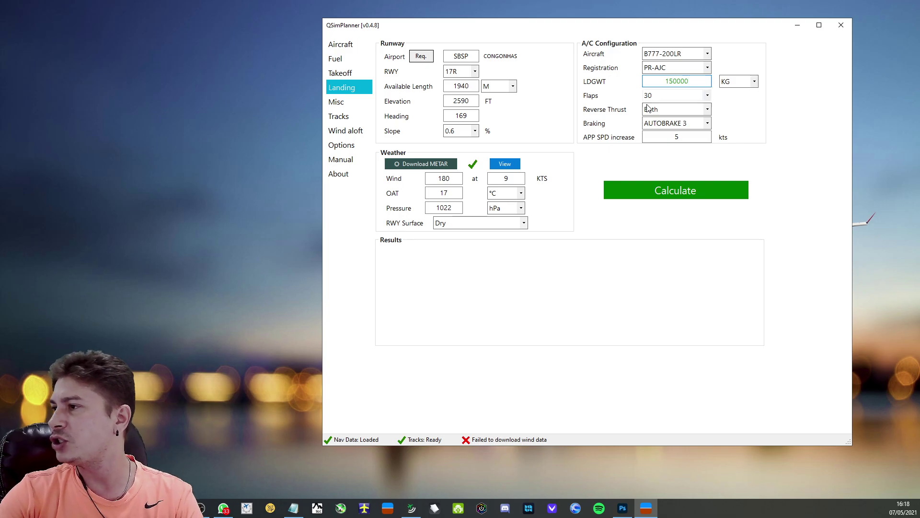
{"action": "left_click", "coordinate": [673, 184]}
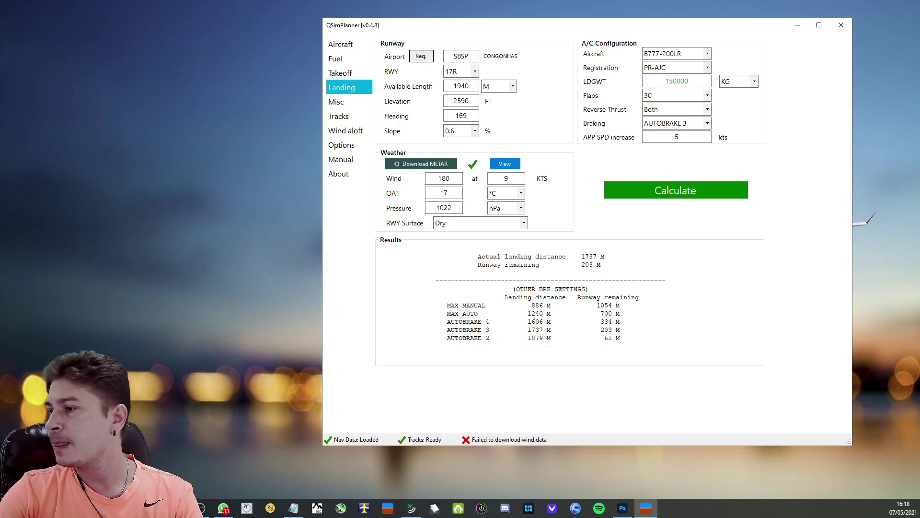
Compare the landing distance and runway remaining for each braking setting in the landing results.
{"action": "left_click_drag", "start_coordinate": [605, 340], "coordinate": [624, 340]}
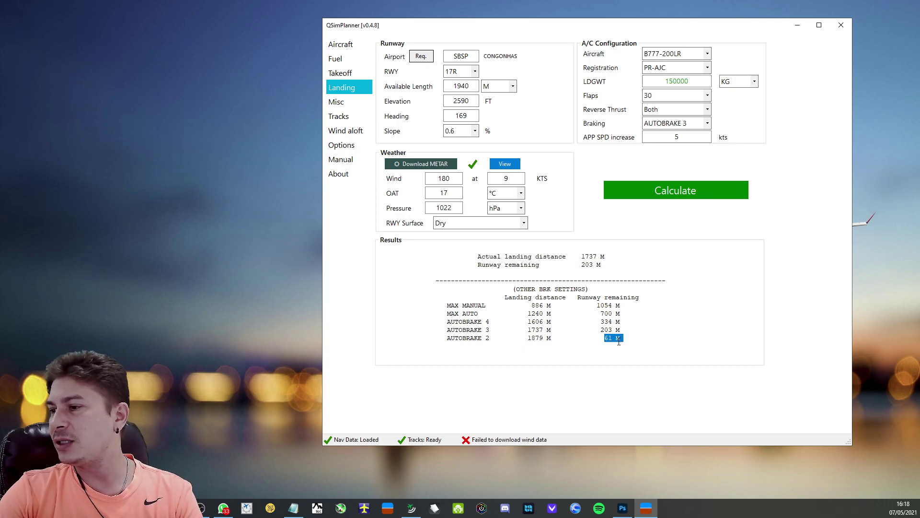
{"action": "left_click_drag", "start_coordinate": [447, 330], "coordinate": [618, 331]}
{"action": "left_click", "coordinate": [641, 331]}
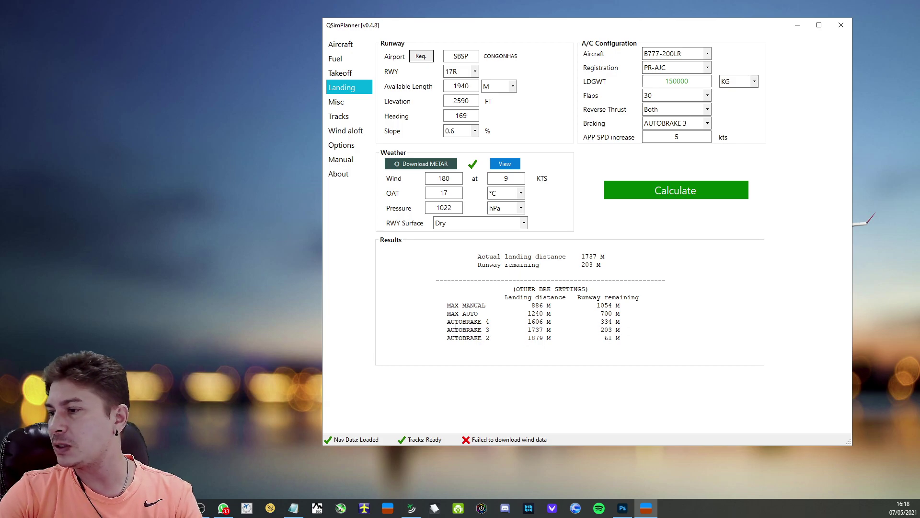
{"action": "left_click_drag", "start_coordinate": [448, 324], "coordinate": [622, 323]}
{"action": "left_click", "coordinate": [622, 323]}
{"action": "left_click_drag", "start_coordinate": [449, 317], "coordinate": [629, 313]}
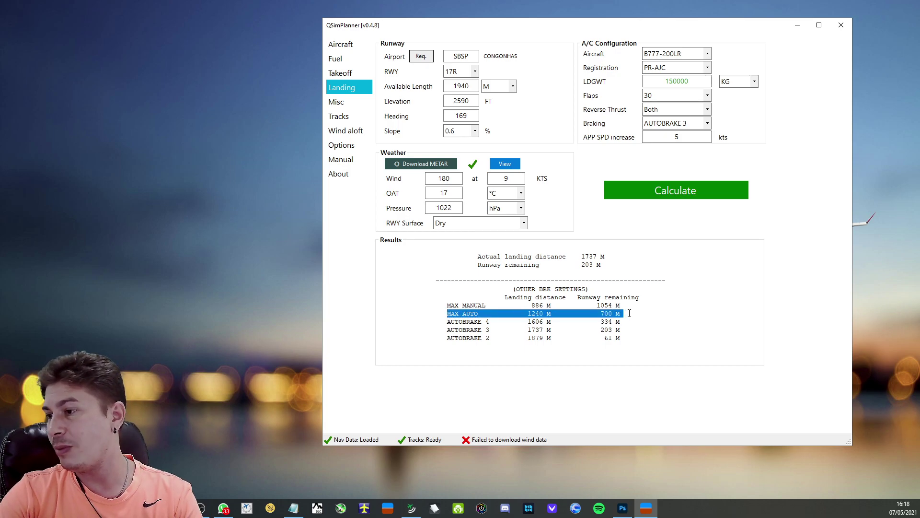
{"action": "left_click", "coordinate": [629, 314]}
{"action": "double_click", "coordinate": [613, 312]}
{"action": "left_click", "coordinate": [598, 322]}
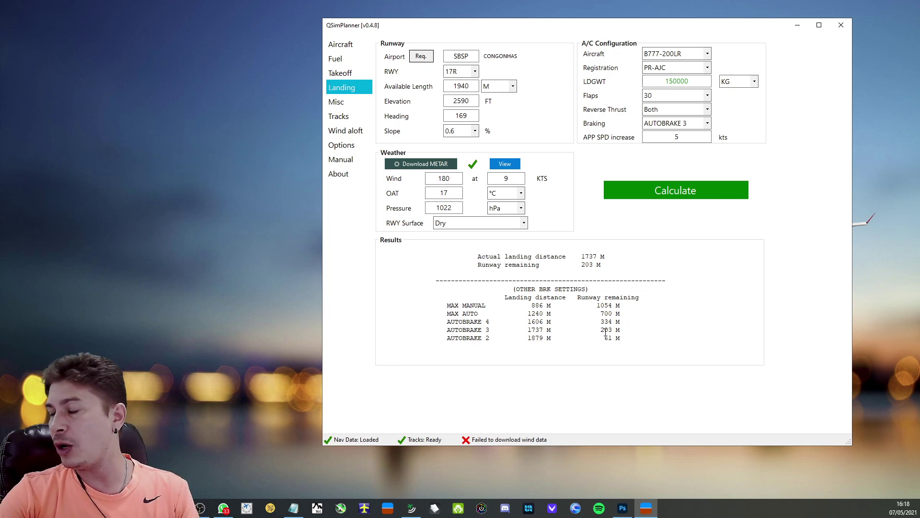
{"action": "double_click", "coordinate": [650, 81]}
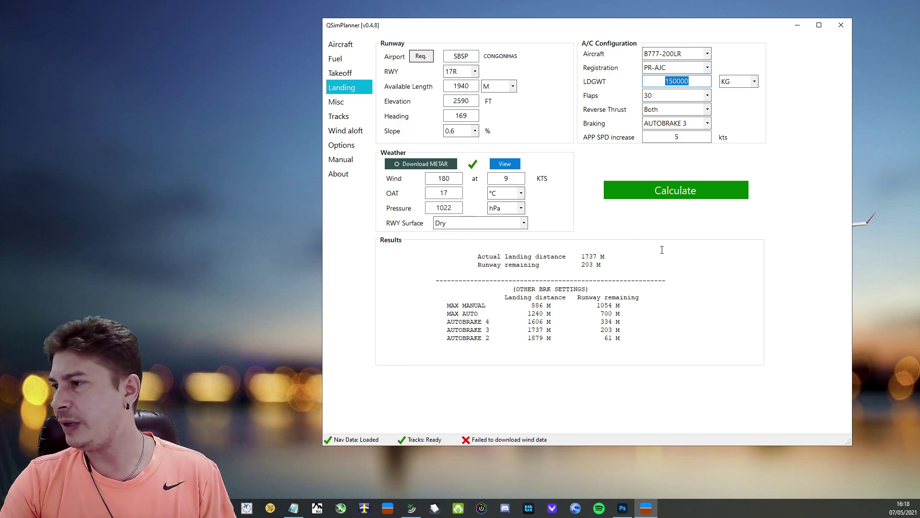
Look up the airport data for OMDB and examine the map around Dubai International Airport.
{"action": "left_click", "coordinate": [343, 102]}
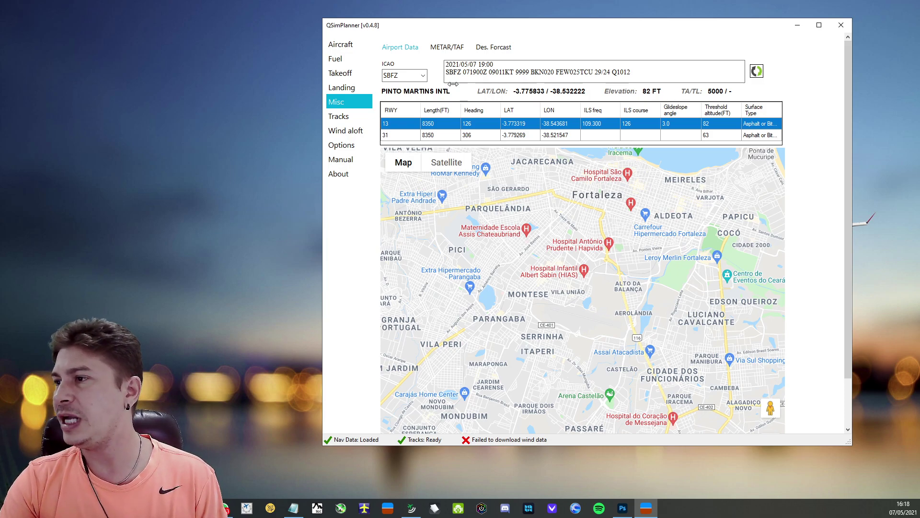
{"action": "double_click", "coordinate": [403, 76]}
{"action": "type", "text": "O"}
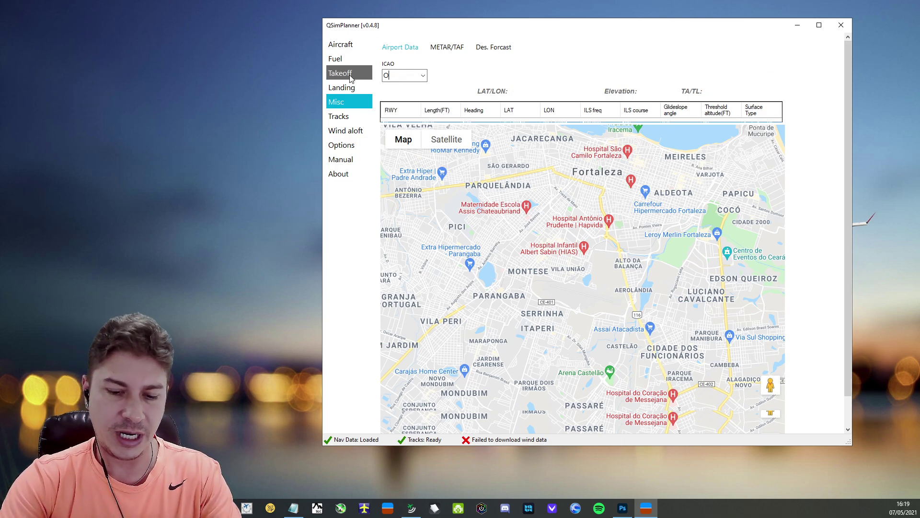
{"action": "type", "text": "MDB"}
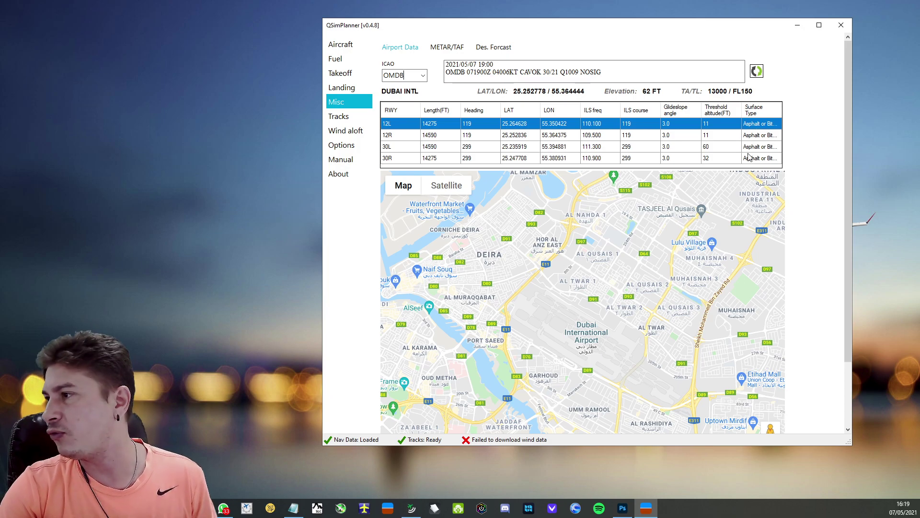
{"action": "scroll", "coordinate": [605, 290], "scroll_direction": "down", "scroll_amount": 2}
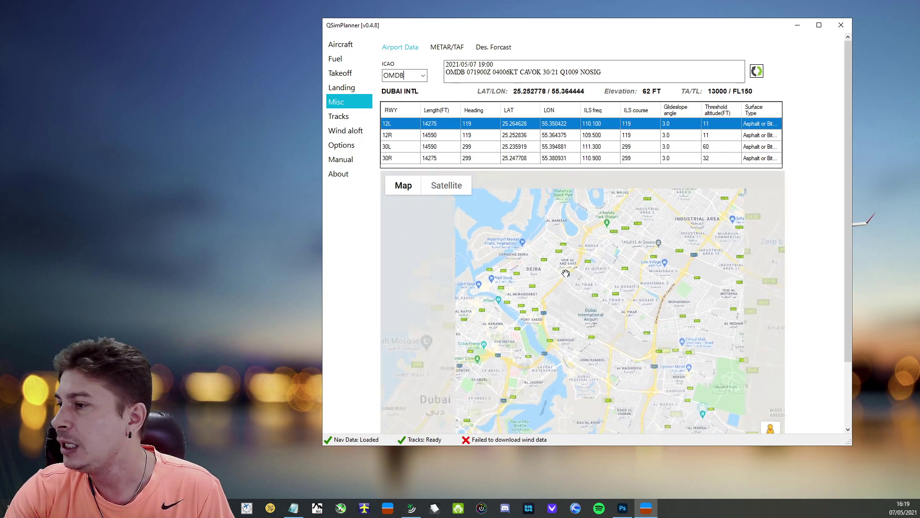
{"action": "left_click_drag", "start_coordinate": [641, 338], "coordinate": [629, 324]}
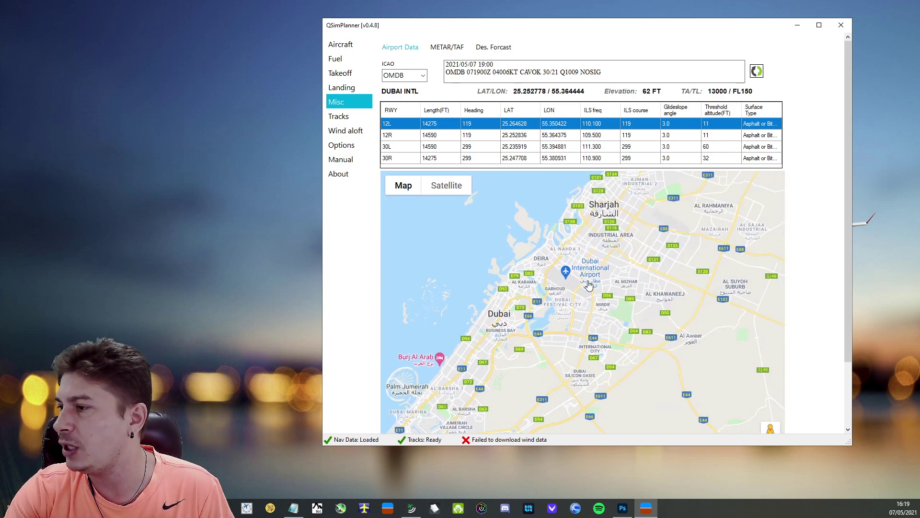
{"action": "scroll", "coordinate": [589, 283], "scroll_direction": "up", "scroll_amount": 1}
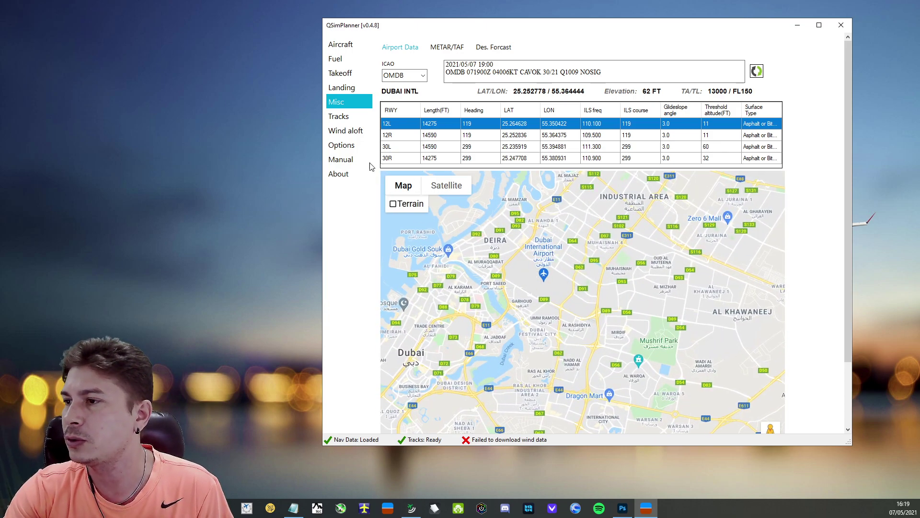
Examine the track status options and read through the NATS track text.
{"action": "left_click", "coordinate": [347, 115]}
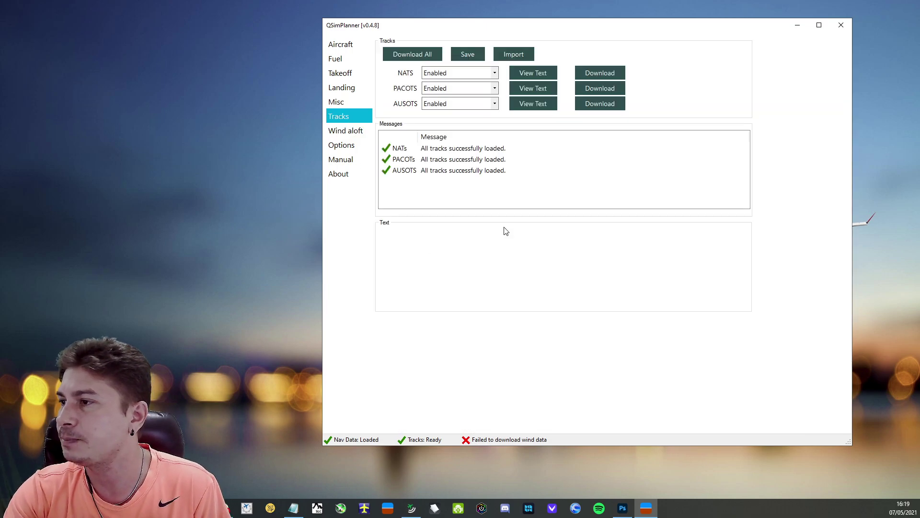
{"action": "left_click", "coordinate": [453, 75]}
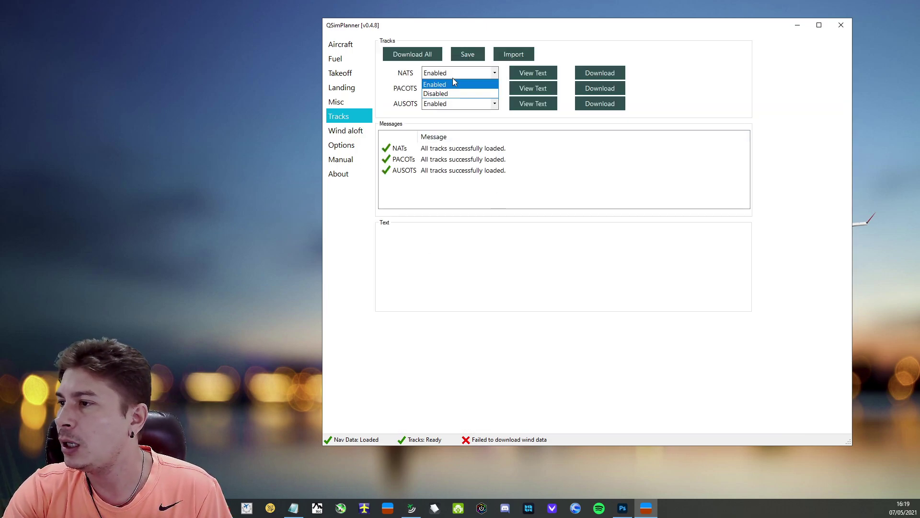
{"action": "left_click", "coordinate": [454, 75]}
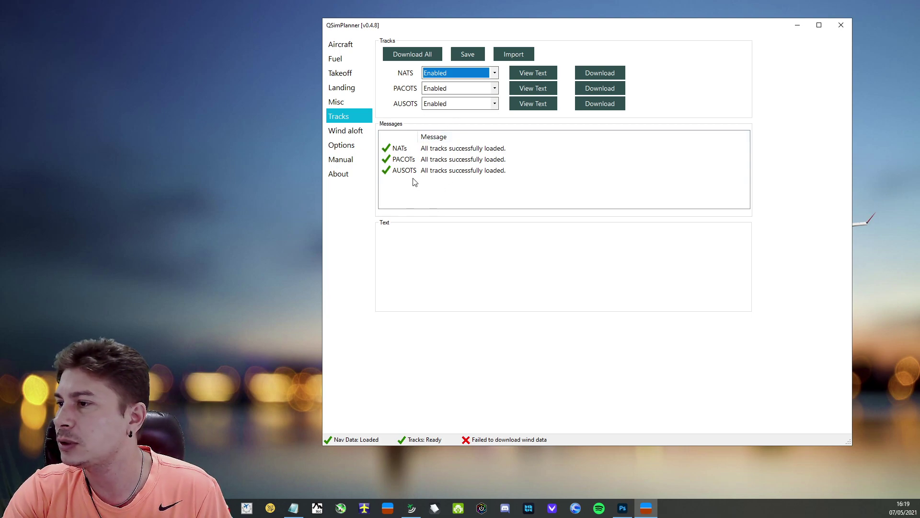
{"action": "left_click", "coordinate": [534, 76]}
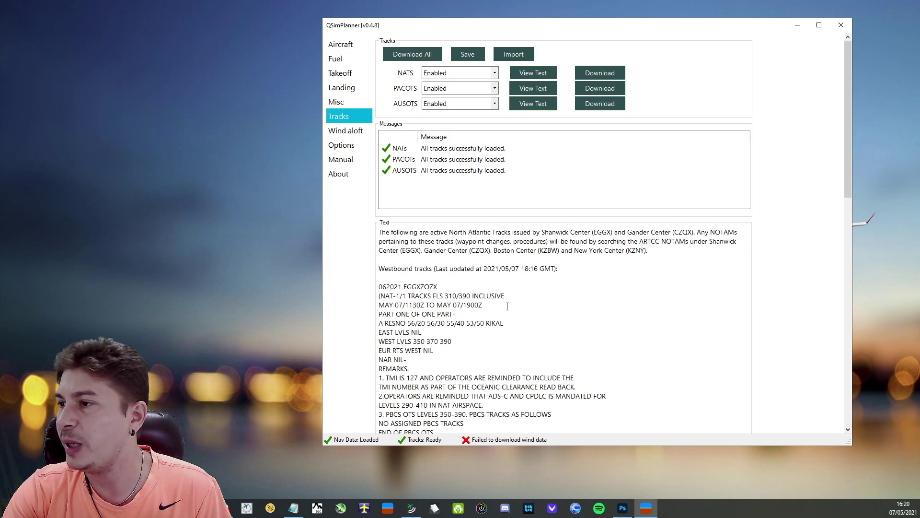
{"action": "scroll", "coordinate": [486, 292], "scroll_direction": "down", "scroll_amount": 20}
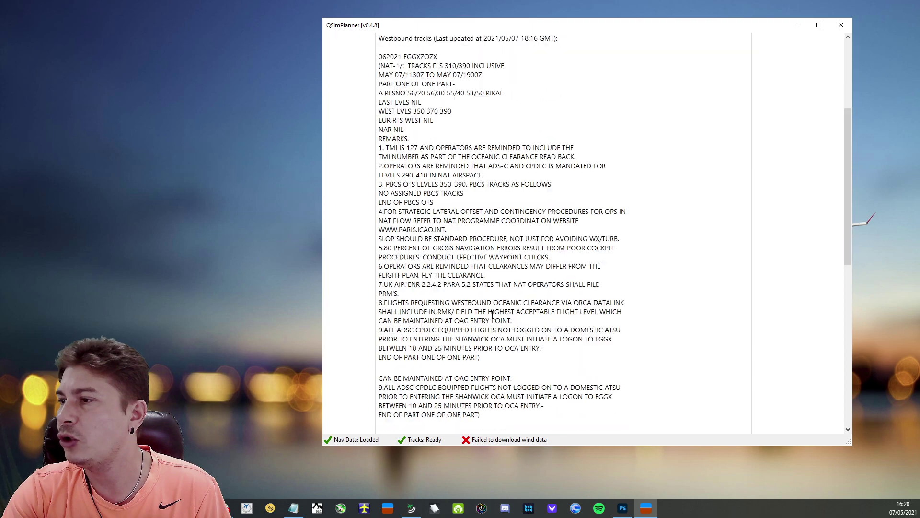
{"action": "scroll", "coordinate": [493, 315], "scroll_direction": "up", "scroll_amount": 20}
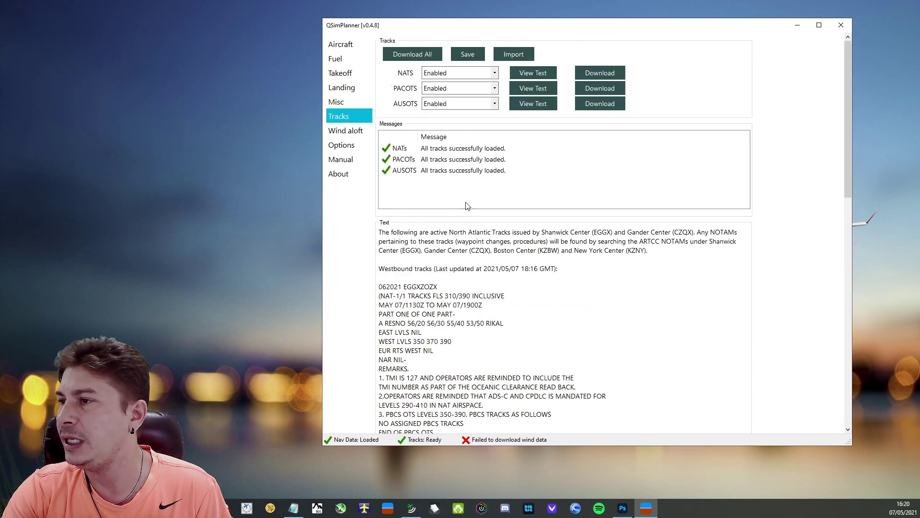
Set the PACOTS, AUSOTS and NATS tracks to Disabled and request the NATS text again.
{"action": "left_click", "coordinate": [451, 89]}
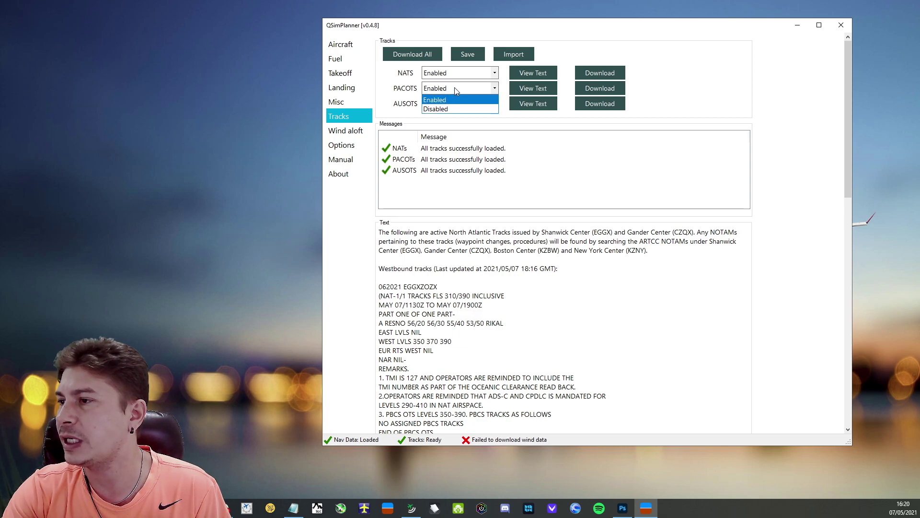
{"action": "left_click", "coordinate": [445, 108]}
{"action": "left_click", "coordinate": [450, 105]}
{"action": "left_click", "coordinate": [450, 124]}
{"action": "left_click", "coordinate": [453, 75]}
{"action": "left_click", "coordinate": [449, 94]}
{"action": "left_click", "coordinate": [529, 75]}
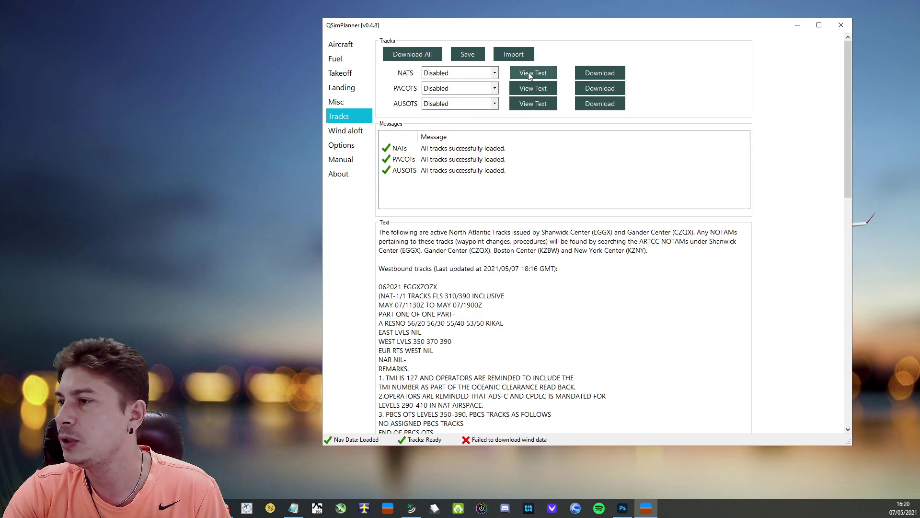
Set the NATS tracks to Enabled and request the NATS track text.
{"action": "left_click", "coordinate": [453, 74]}
{"action": "left_click", "coordinate": [452, 85]}
{"action": "left_click", "coordinate": [452, 74]}
{"action": "left_click", "coordinate": [455, 71]}
{"action": "left_click", "coordinate": [542, 74]}
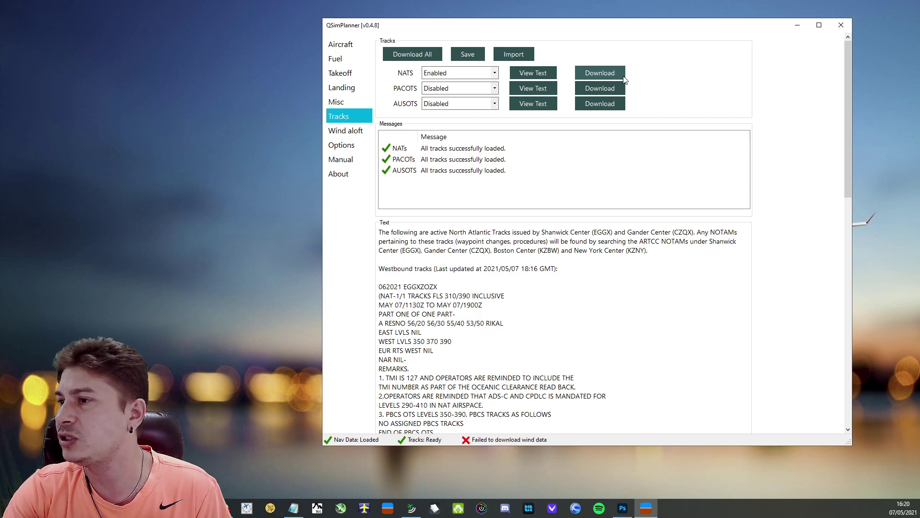
Download the NATS, PACOTS and AUSOTS tracks individually so that all three are enabled.
{"action": "left_click", "coordinate": [601, 73]}
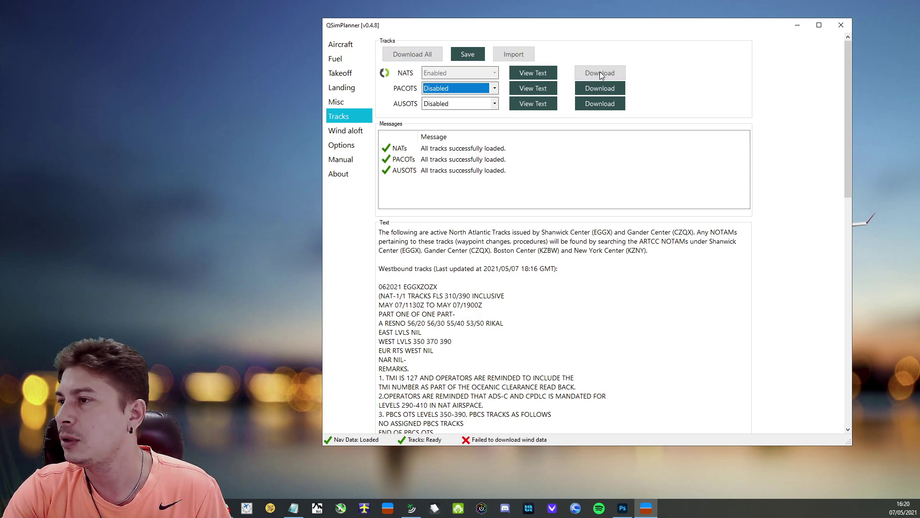
{"action": "left_click", "coordinate": [594, 87]}
{"action": "left_click", "coordinate": [597, 105]}
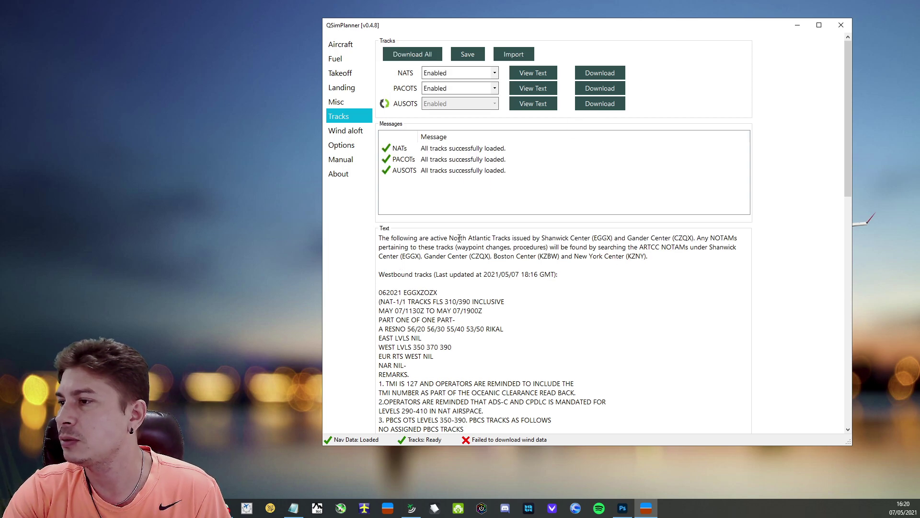
{"action": "scroll", "coordinate": [459, 238], "scroll_direction": "down", "scroll_amount": 5}
{"action": "scroll", "coordinate": [469, 320], "scroll_direction": "up", "scroll_amount": 5}
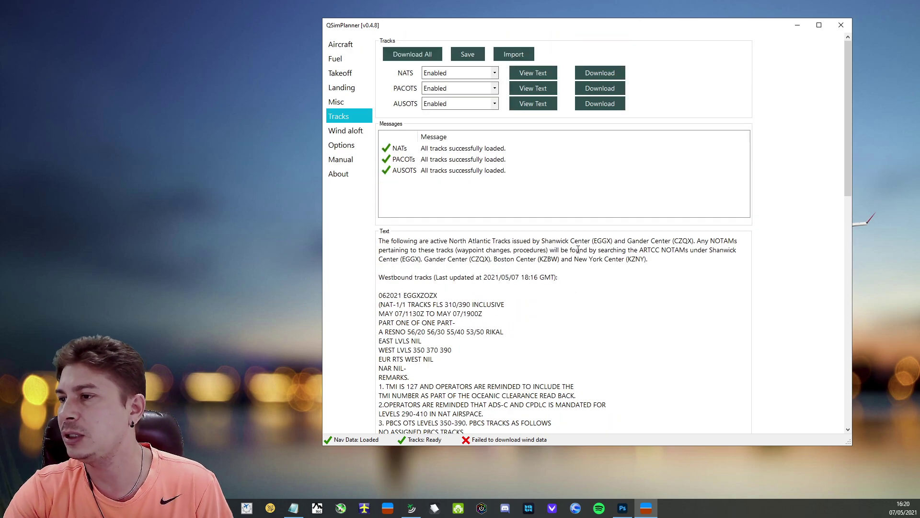
Try to download the latest winds aloft, and check how a saved grib2 wind file is loaded without choosing one.
{"action": "left_click", "coordinate": [355, 134]}
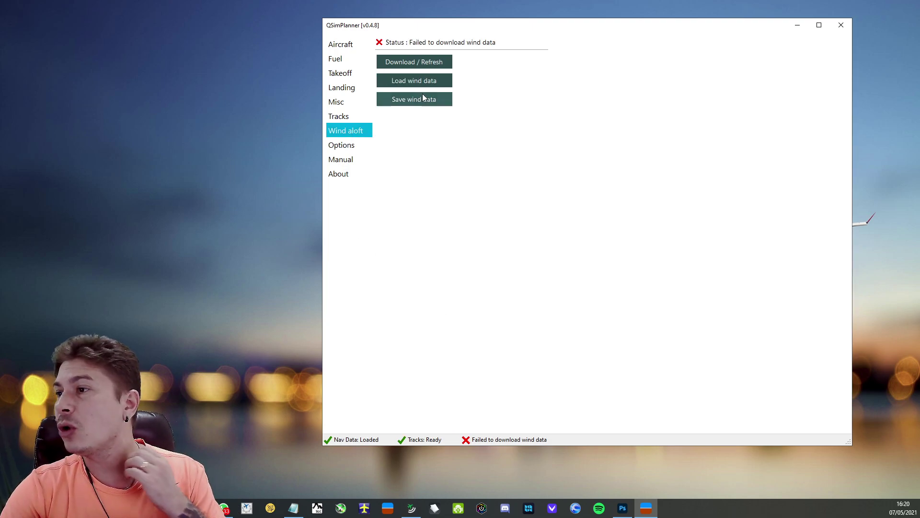
{"action": "left_click", "coordinate": [413, 61]}
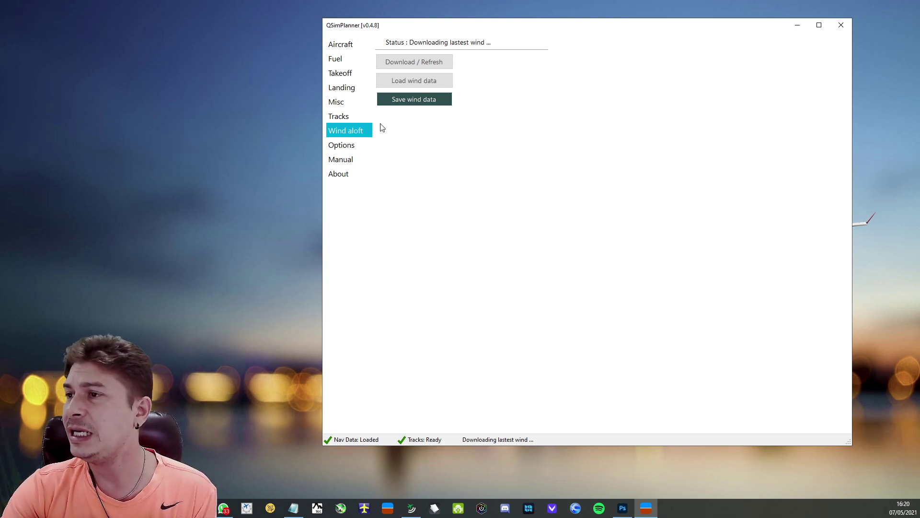
{"action": "left_click_drag", "start_coordinate": [392, 22], "coordinate": [270, 17]}
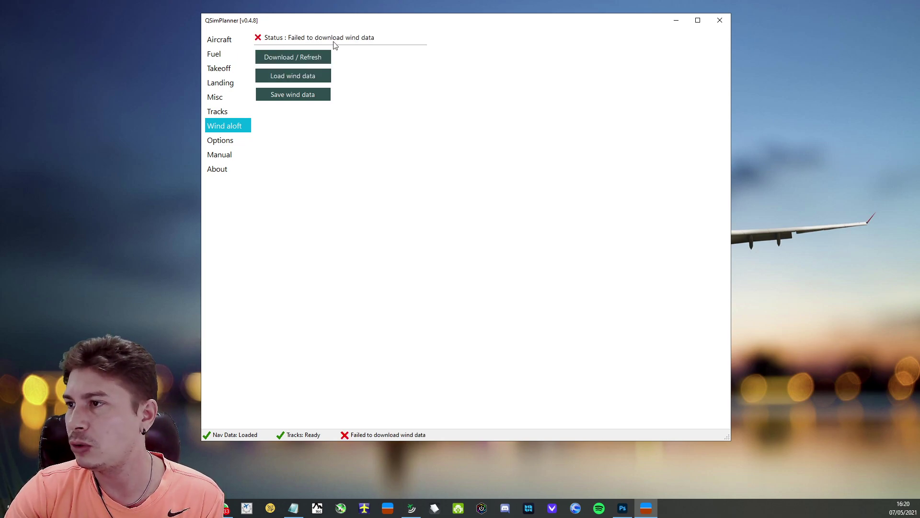
{"action": "left_click", "coordinate": [293, 76]}
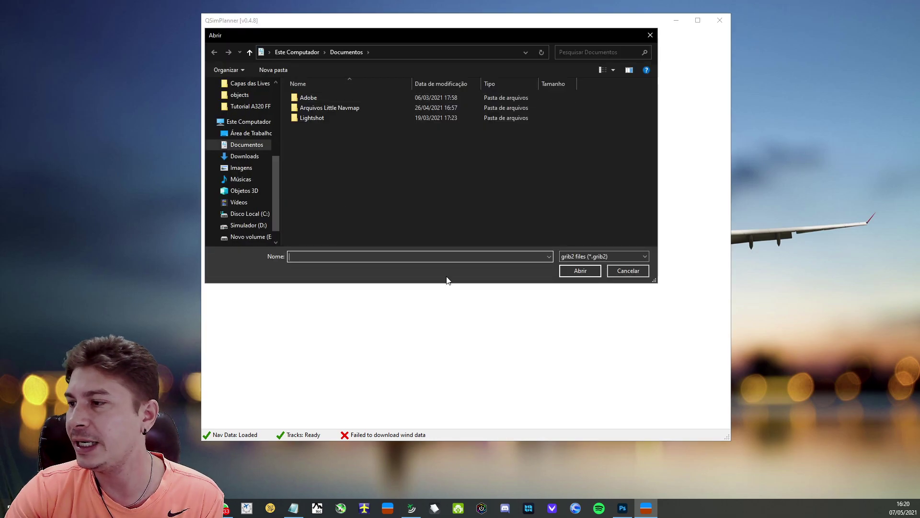
{"action": "left_click", "coordinate": [626, 271]}
{"action": "left_click", "coordinate": [307, 58]}
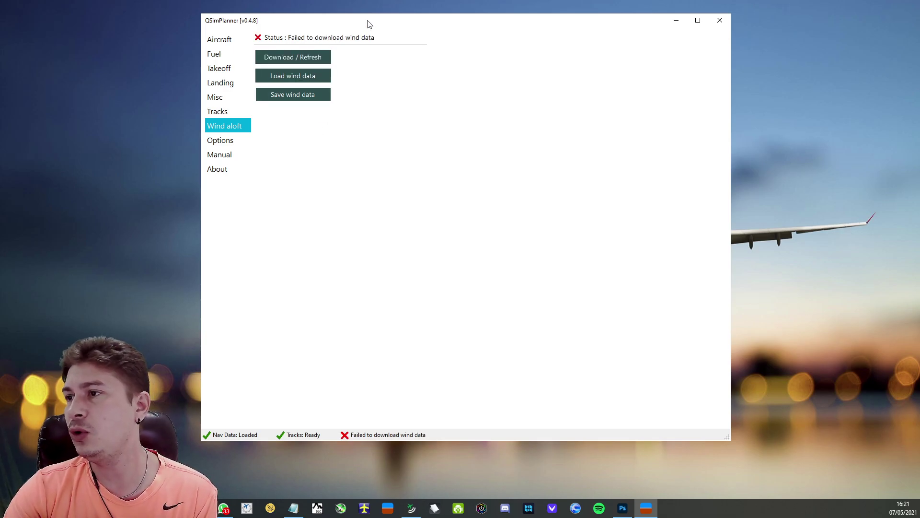
{"action": "left_click_drag", "start_coordinate": [370, 21], "coordinate": [439, 32]}
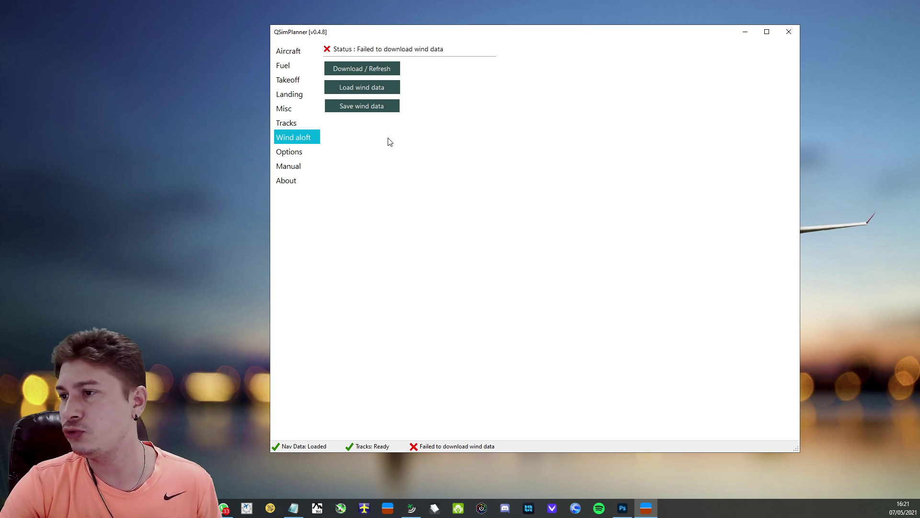
Review the update, route, simulator path, general and nav data options, including the nav data location, and save them.
{"action": "left_click", "coordinate": [306, 157]}
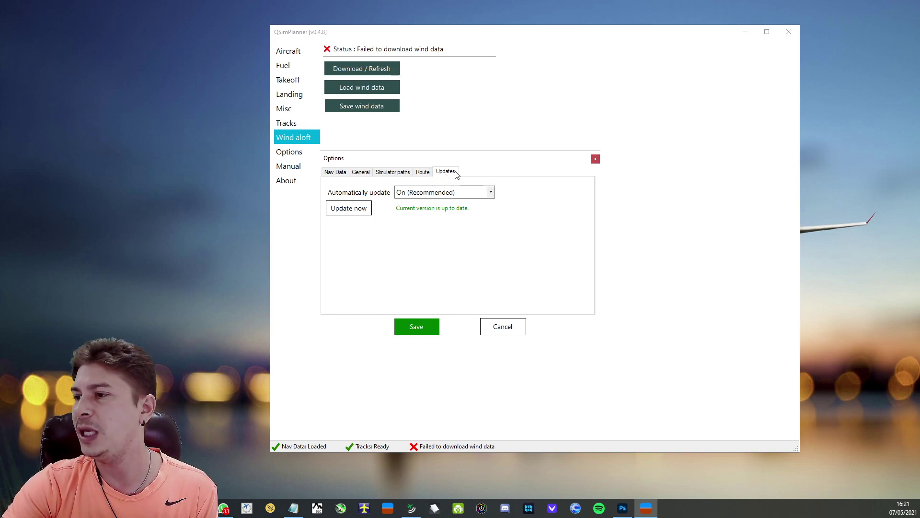
{"action": "left_click", "coordinate": [426, 173]}
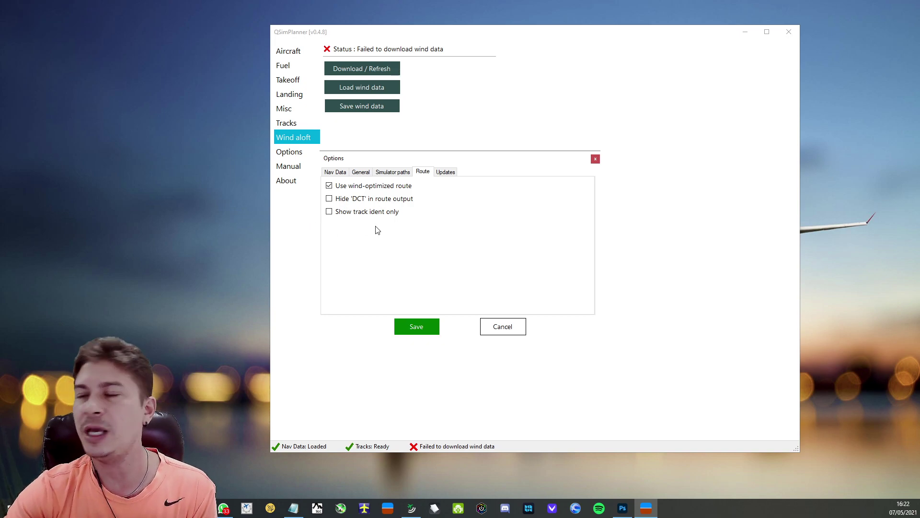
{"action": "left_click", "coordinate": [389, 172]}
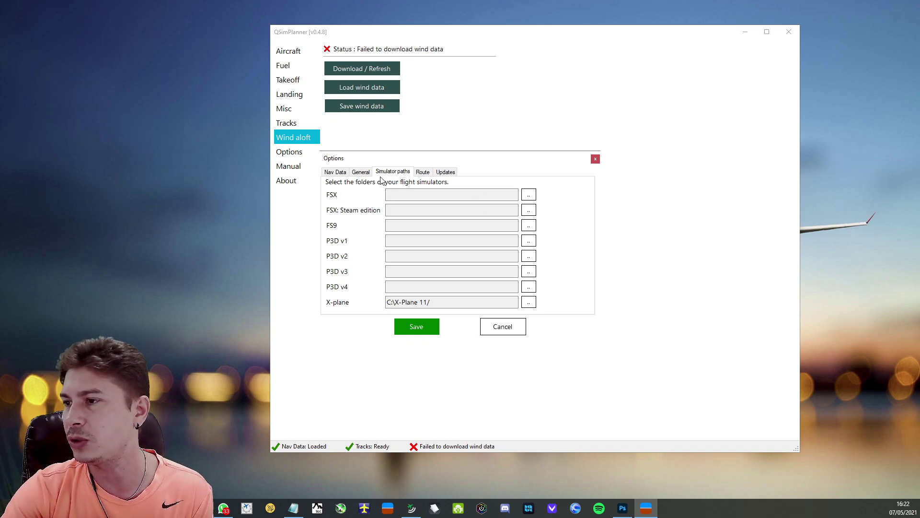
{"action": "left_click", "coordinate": [365, 173]}
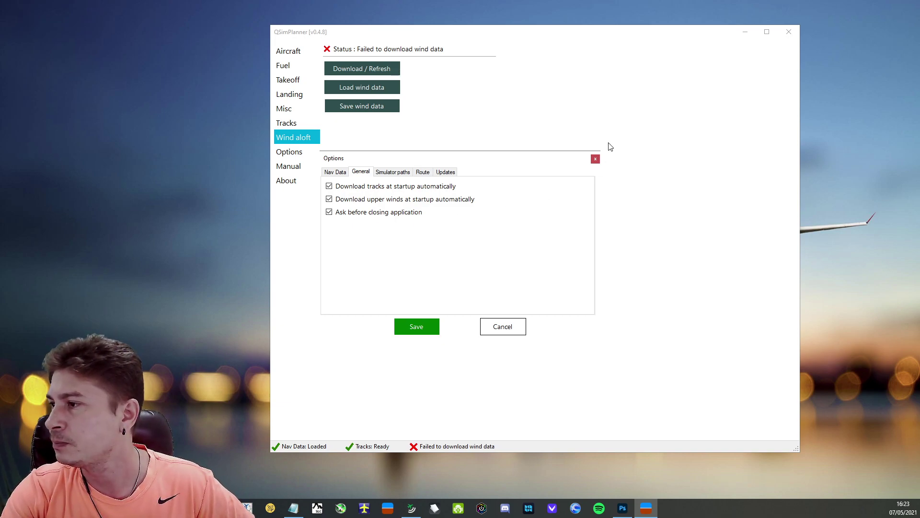
{"action": "left_click", "coordinate": [345, 172]}
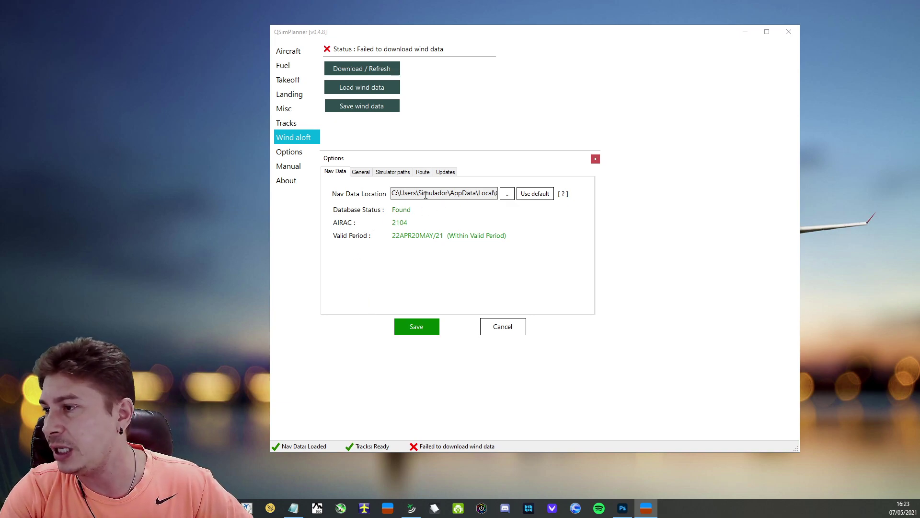
{"action": "left_click_drag", "start_coordinate": [413, 193], "coordinate": [448, 194]}
{"action": "left_click", "coordinate": [470, 194]}
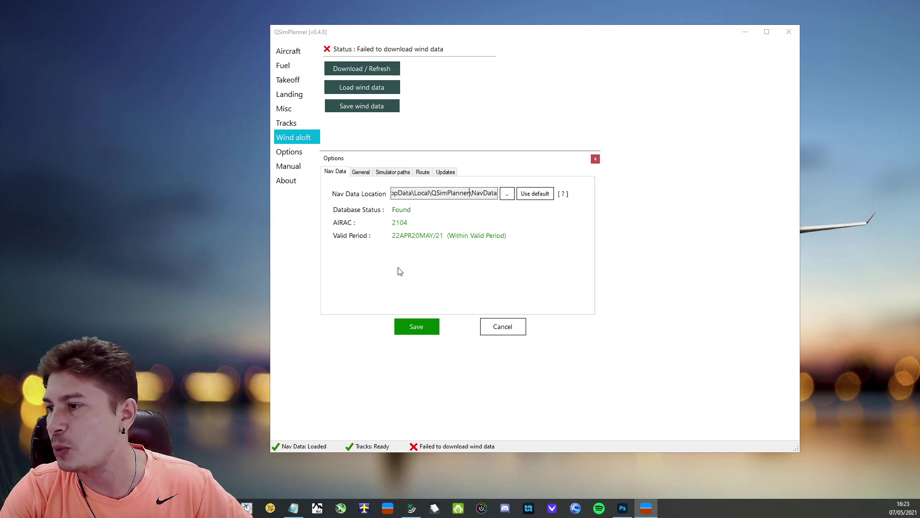
{"action": "left_click", "coordinate": [416, 325]}
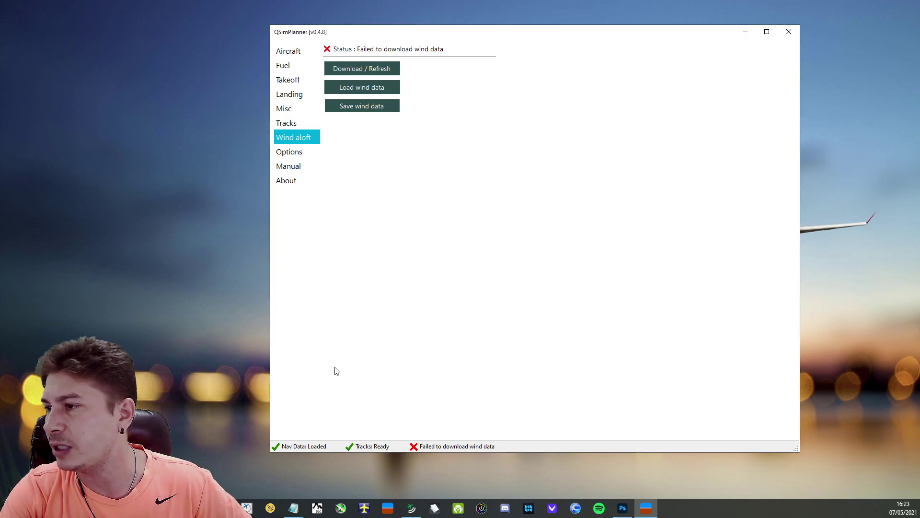
Open the QSimPlanner manual in the browser, skim its takeoff sections, and return to QSimPlanner.
{"action": "left_click", "coordinate": [299, 168]}
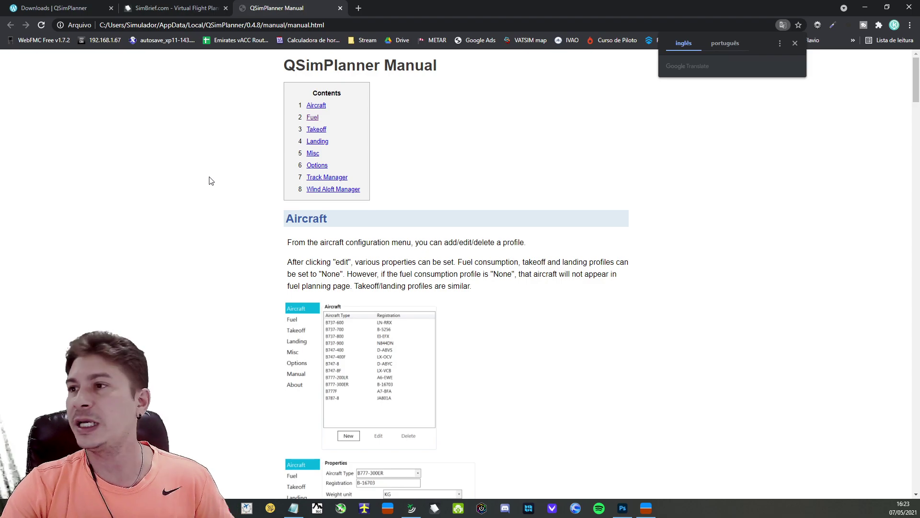
{"action": "scroll", "coordinate": [235, 298], "scroll_direction": "down", "scroll_amount": 20}
{"action": "scroll", "coordinate": [242, 298], "scroll_direction": "down", "scroll_amount": 20}
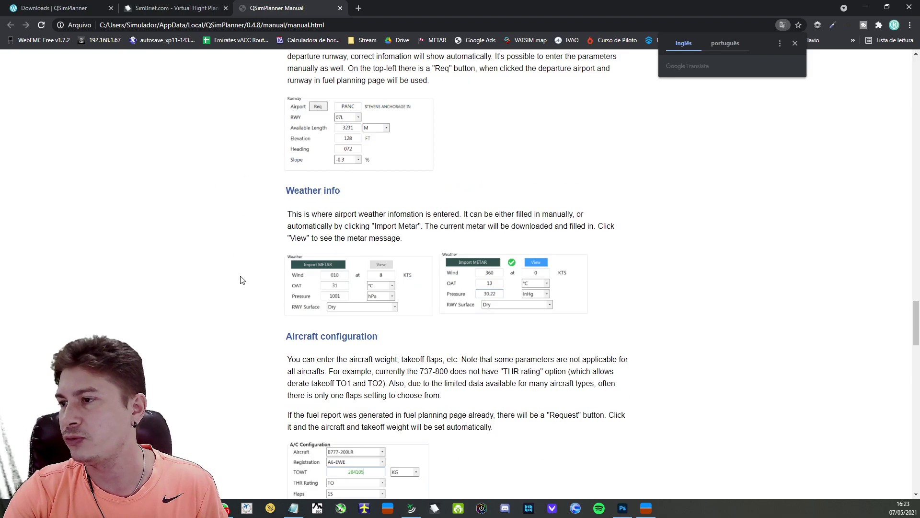
{"action": "scroll", "coordinate": [243, 291], "scroll_direction": "down", "scroll_amount": 5}
{"action": "left_click", "coordinate": [646, 508]}
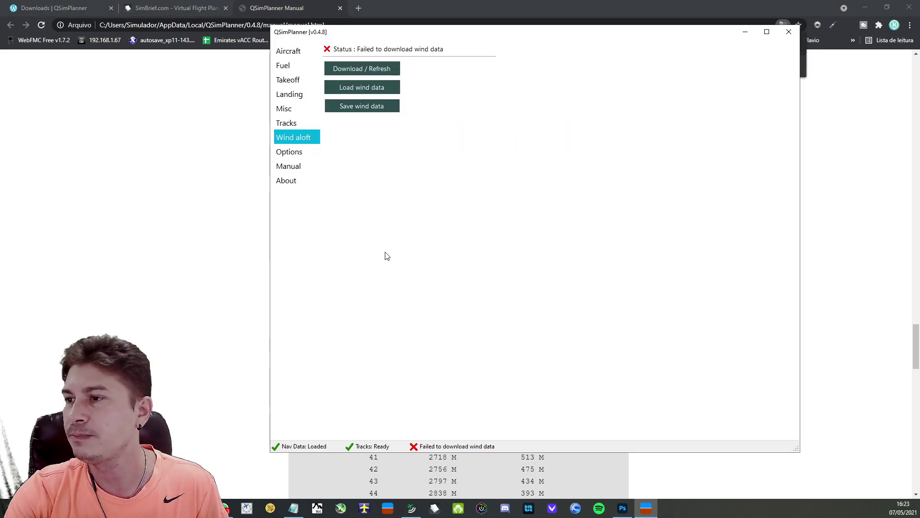
View QSimPlanner's About information and minimize the planner window without quitting the program.
{"action": "left_click", "coordinate": [297, 182]}
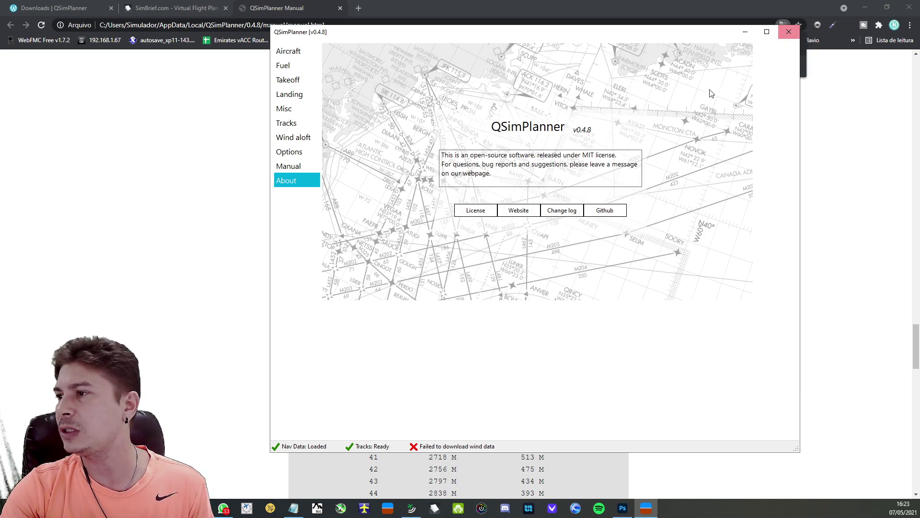
{"action": "left_click", "coordinate": [789, 33]}
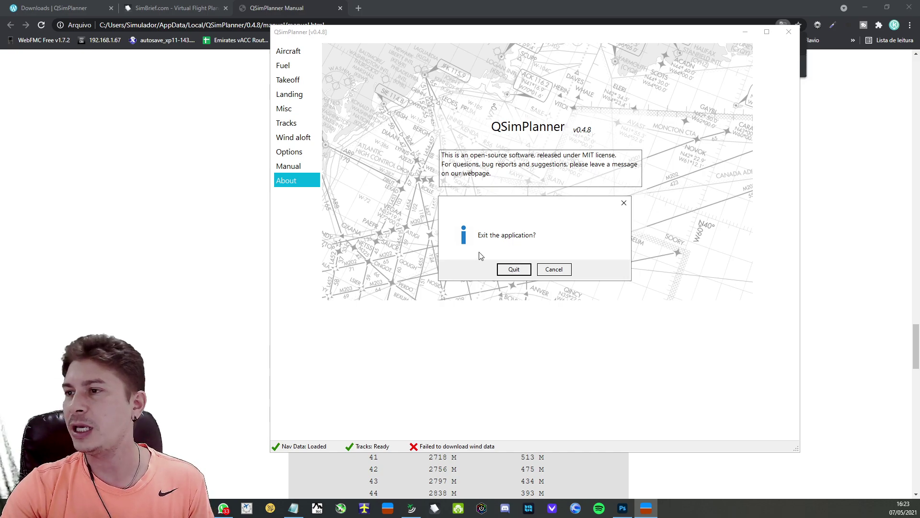
{"action": "left_click", "coordinate": [558, 270]}
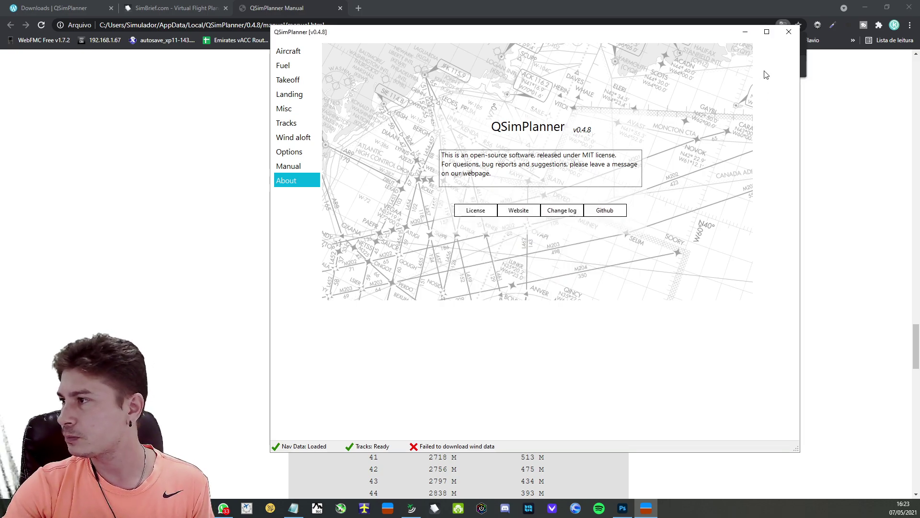
{"action": "left_click", "coordinate": [745, 32]}
{"action": "left_click", "coordinate": [211, 224]}
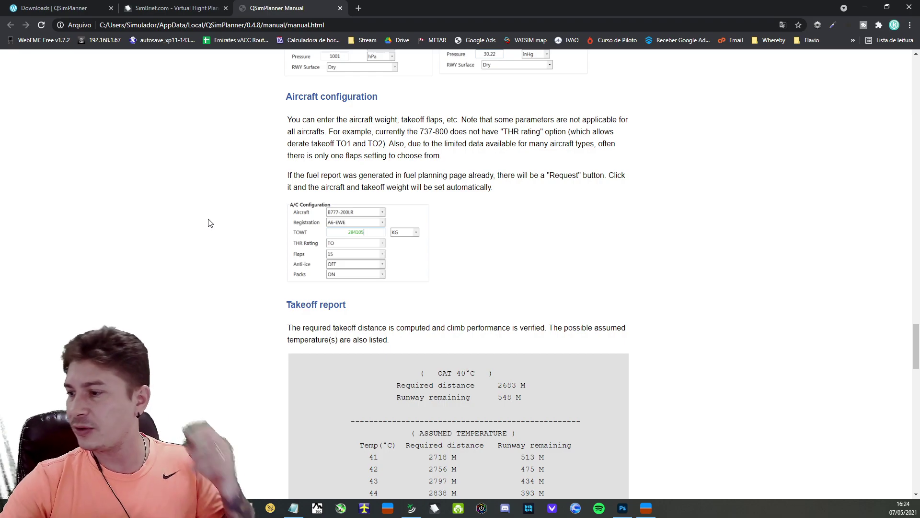
Bring QSimPlanner back and examine the assumed temperatures in the OMDB takeoff results for the TO1 rating.
{"action": "left_click", "coordinate": [646, 509]}
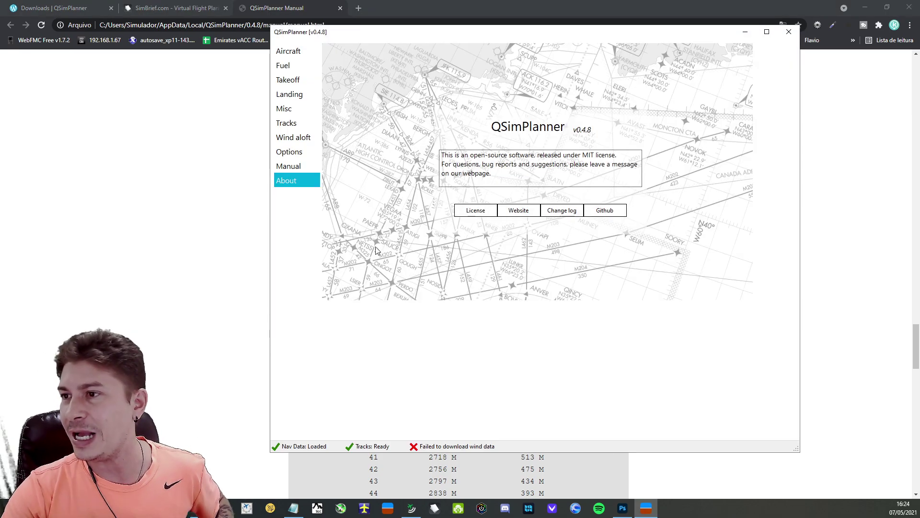
{"action": "left_click", "coordinate": [289, 79]}
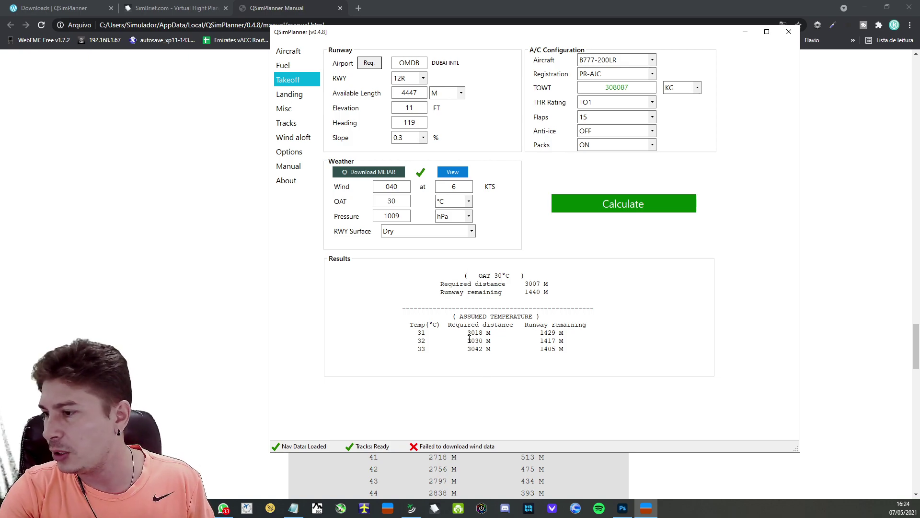
{"action": "left_click_drag", "start_coordinate": [548, 32], "coordinate": [466, 24]}
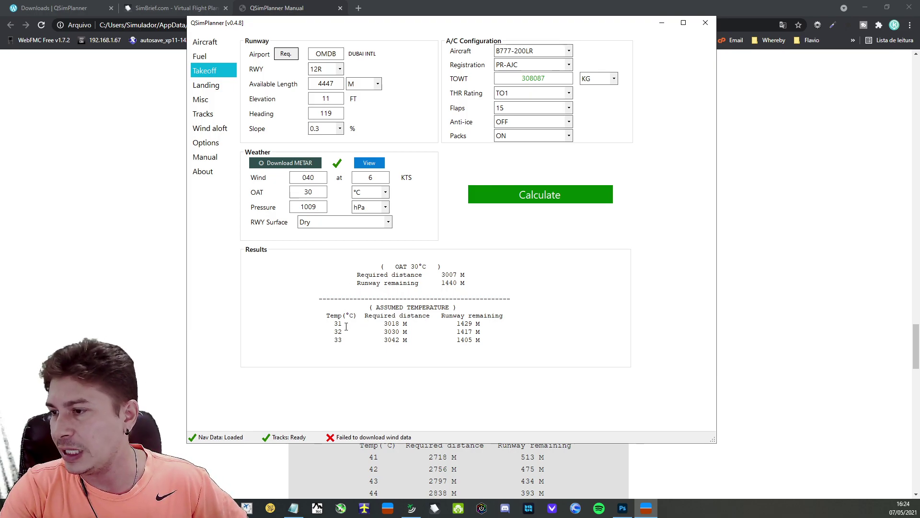
{"action": "left_click_drag", "start_coordinate": [337, 325], "coordinate": [344, 341]}
{"action": "left_click", "coordinate": [374, 345]}
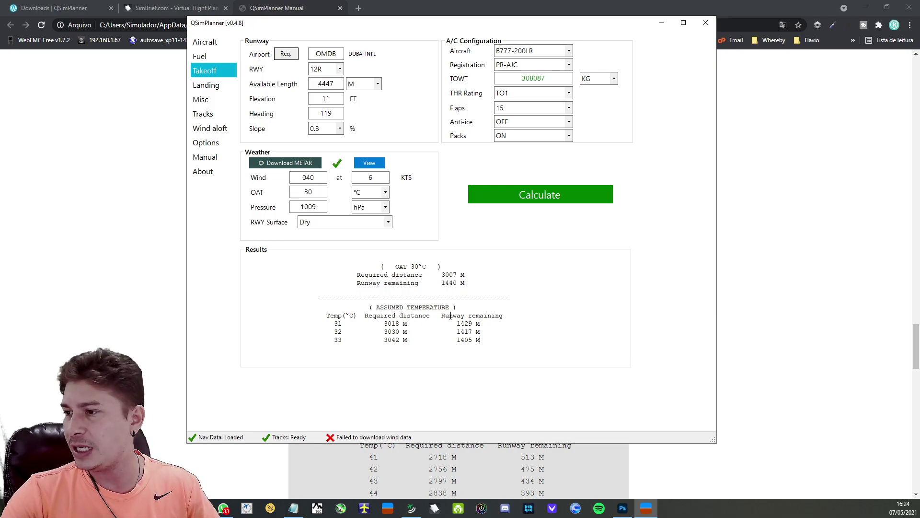
Set the takeoff thrust rating to TO and recalculate the takeoff performance.
{"action": "left_click", "coordinate": [512, 93]}
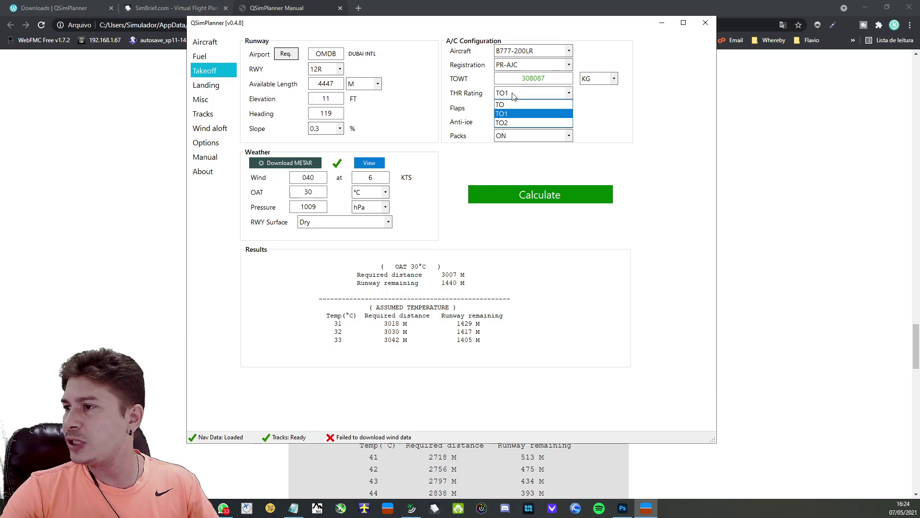
{"action": "left_click", "coordinate": [508, 104]}
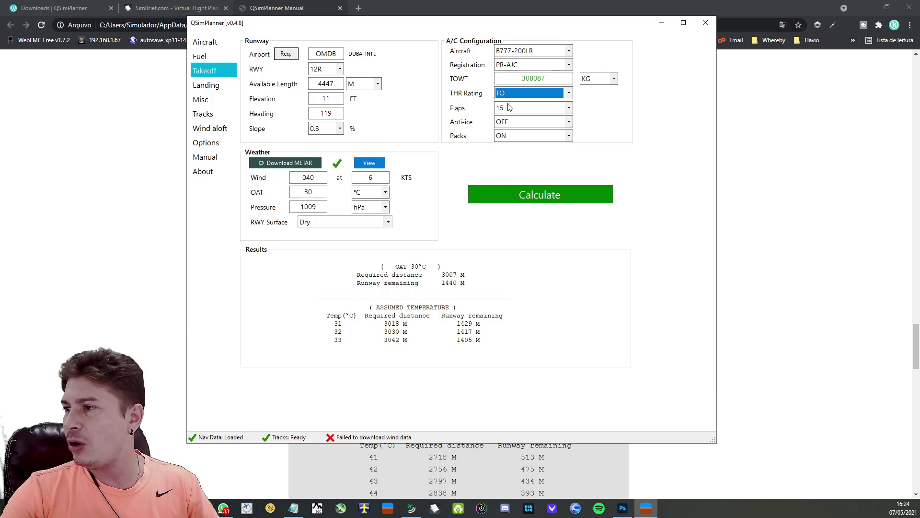
{"action": "left_click", "coordinate": [532, 195]}
{"action": "scroll", "coordinate": [512, 318], "scroll_direction": "down", "scroll_amount": 1}
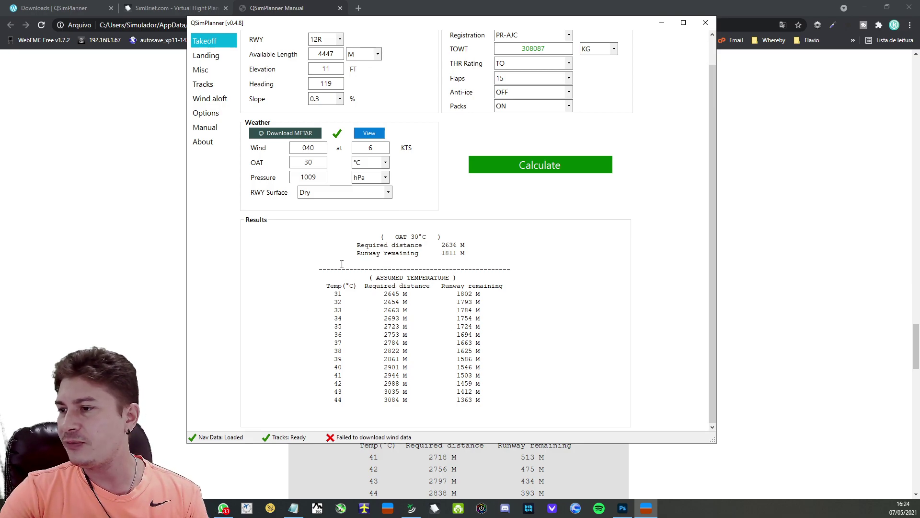
Examine the required distance and runway remaining at the 30°C OAT in the takeoff results.
{"action": "triple_click", "coordinate": [387, 238]}
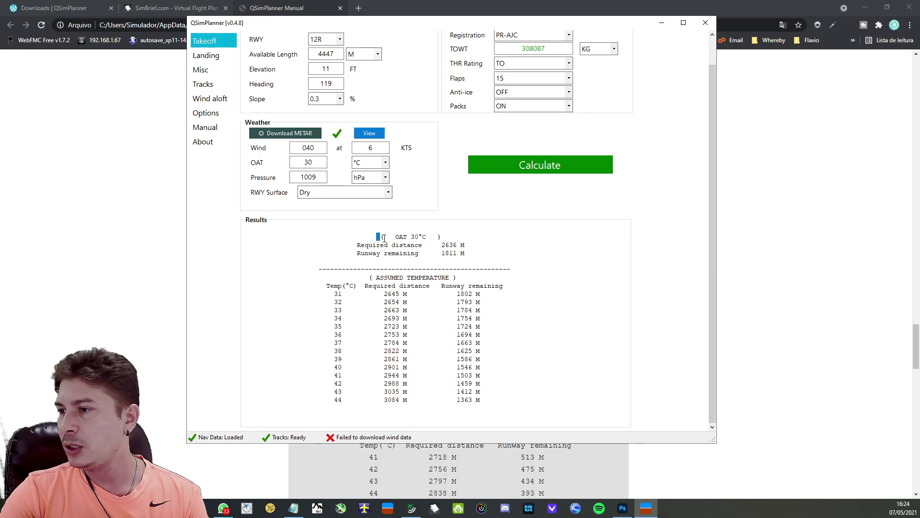
{"action": "left_click", "coordinate": [407, 254]}
{"action": "left_click_drag", "start_coordinate": [357, 242], "coordinate": [471, 254]}
{"action": "left_click", "coordinate": [472, 253]}
{"action": "left_click_drag", "start_coordinate": [319, 261], "coordinate": [468, 254]}
{"action": "left_click", "coordinate": [463, 254]}
{"action": "left_click", "coordinate": [443, 254]}
{"action": "left_click", "coordinate": [465, 254]}
Compare the required distance and runway remaining across the assumed temperatures in the takeoff results.
{"action": "double_click", "coordinate": [339, 288]}
{"action": "left_click", "coordinate": [339, 288]}
{"action": "left_click", "coordinate": [366, 287]}
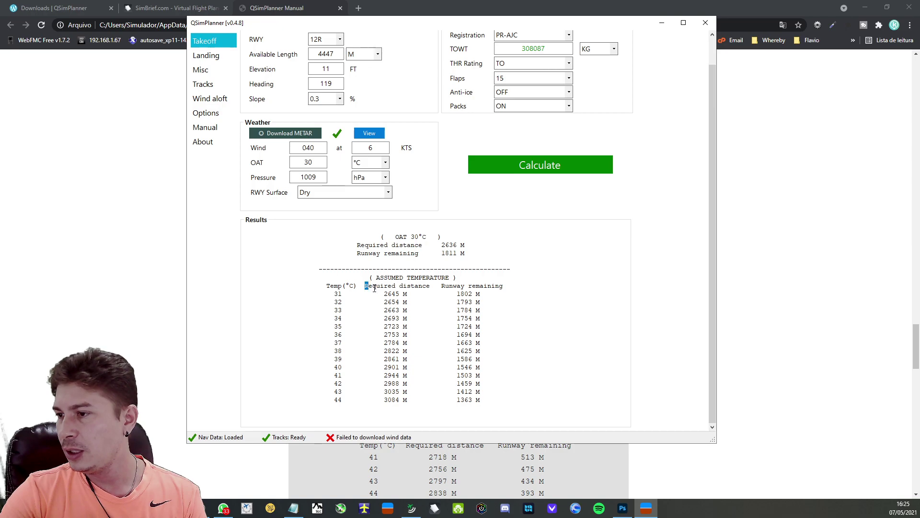
{"action": "left_click_drag", "start_coordinate": [372, 288], "coordinate": [428, 288]}
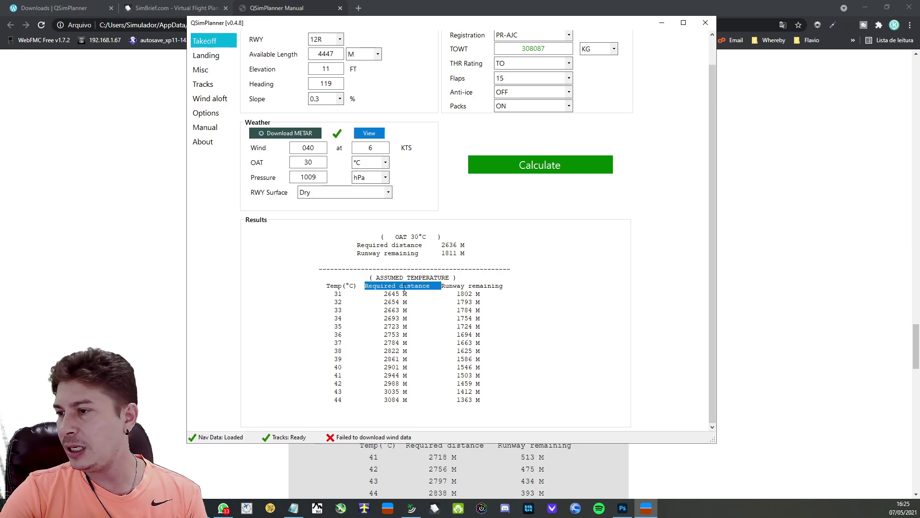
{"action": "left_click", "coordinate": [429, 287]}
{"action": "left_click_drag", "start_coordinate": [387, 295], "coordinate": [388, 341]}
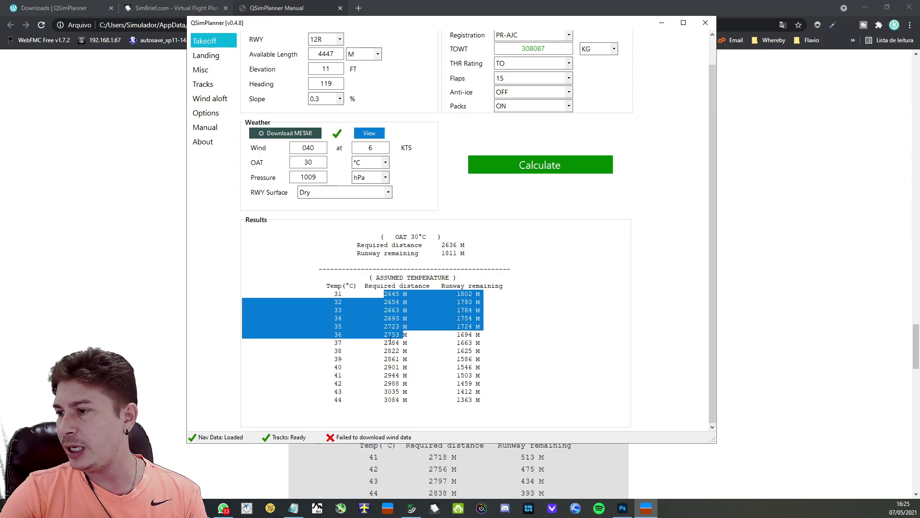
{"action": "left_click", "coordinate": [401, 341]}
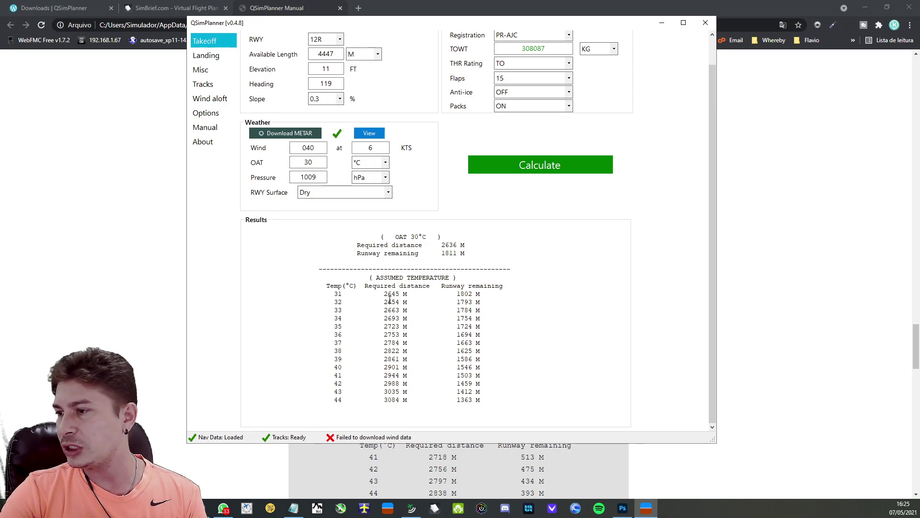
{"action": "mouse_move", "coordinate": [476, 310]}
{"action": "left_mouse_down"}
{"action": "mouse_move", "coordinate": [457, 310]}
{"action": "mouse_move", "coordinate": [481, 311]}
{"action": "left_mouse_up"}
{"action": "left_click", "coordinate": [480, 318]}
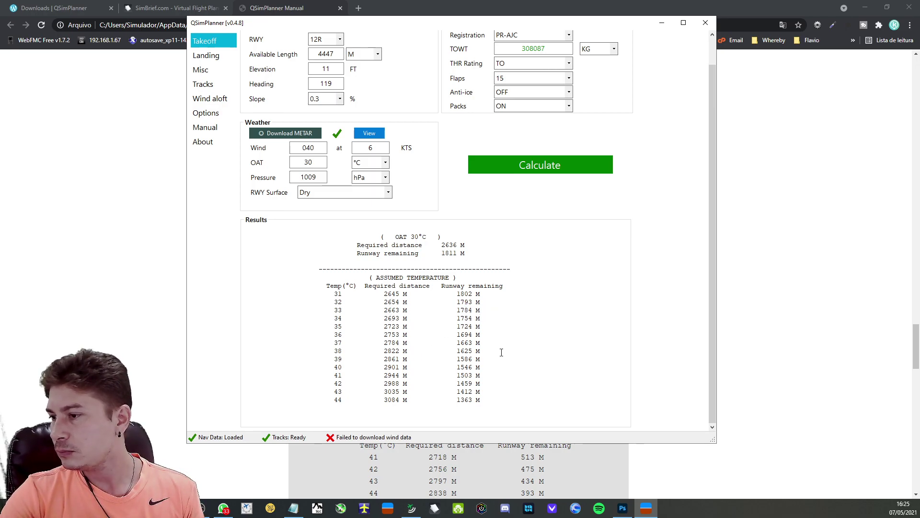
{"action": "scroll", "coordinate": [429, 346], "scroll_direction": "up", "scroll_amount": 1}
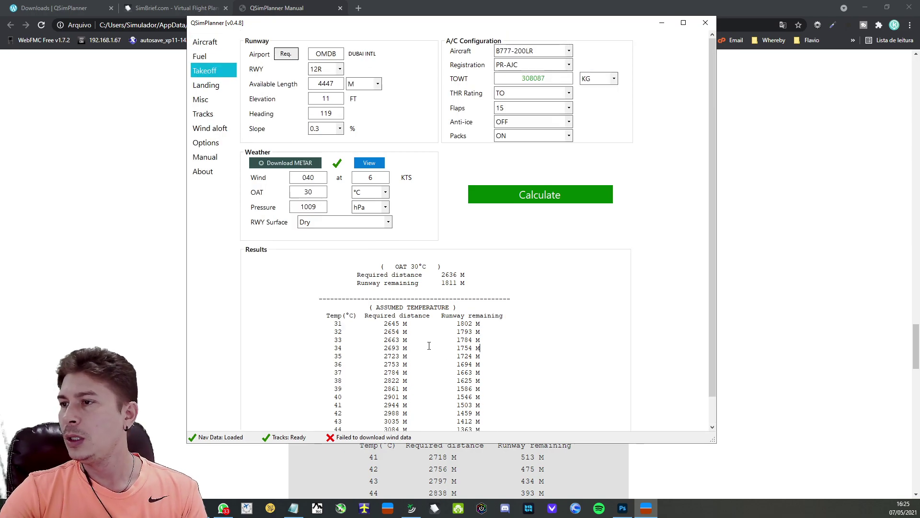